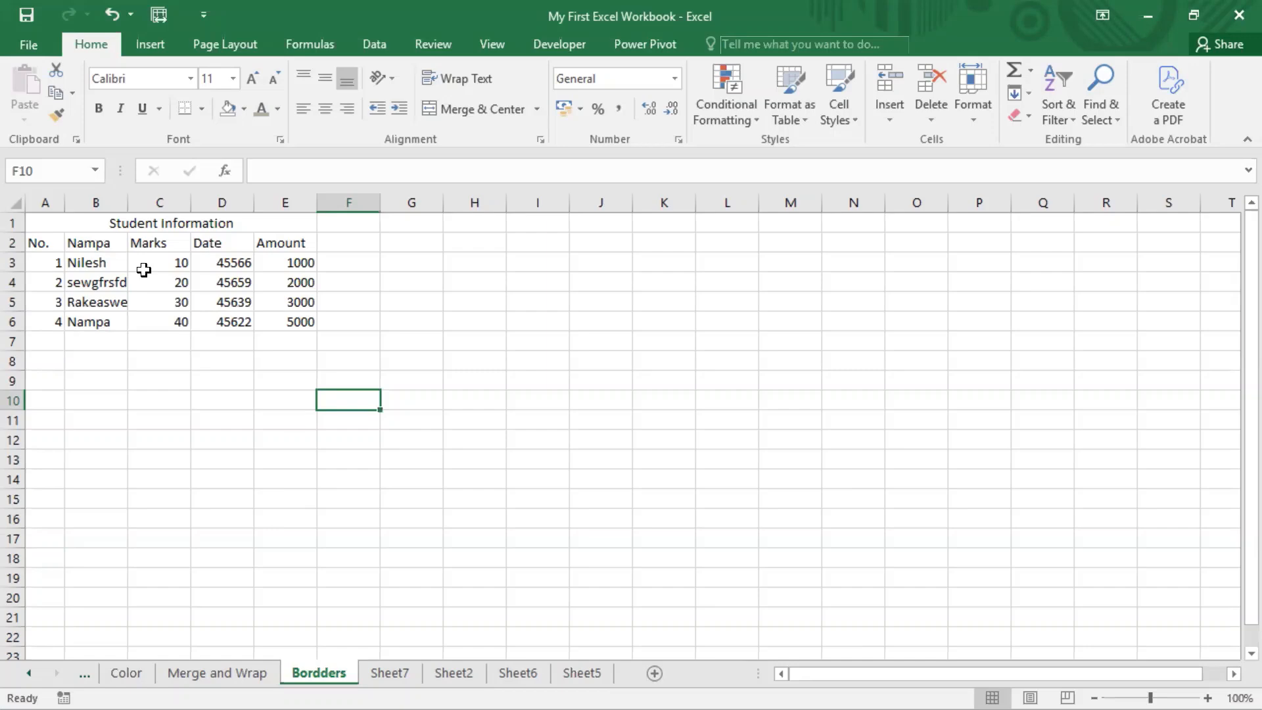
- Fill all cells of the Bordders sheet with white to hide the gridlines
drag(88, 215, 115, 322)
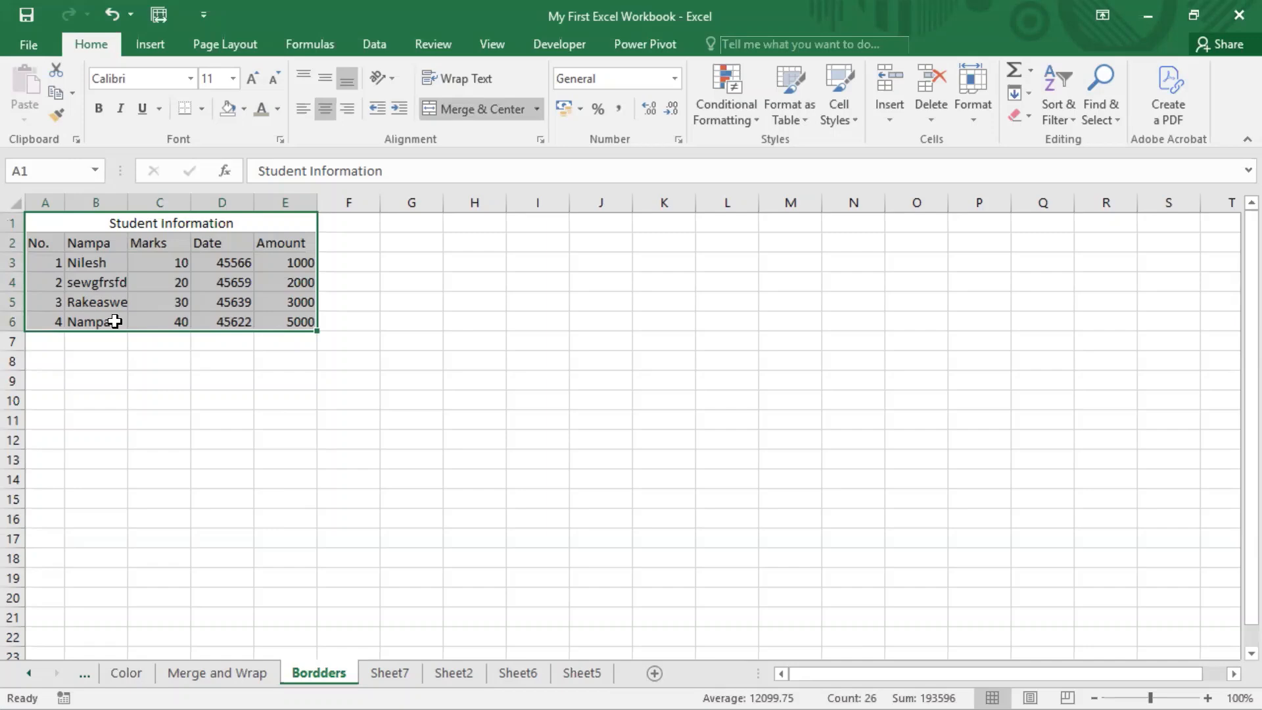
click(355, 339)
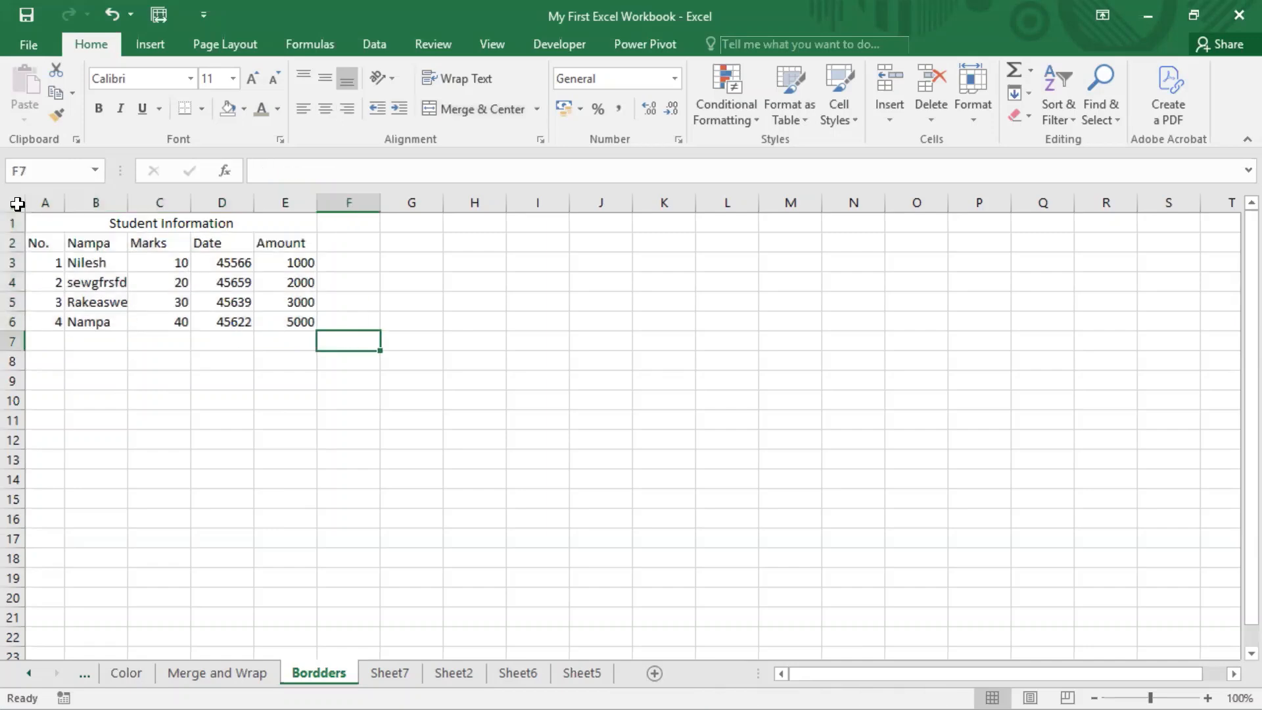
click(18, 203)
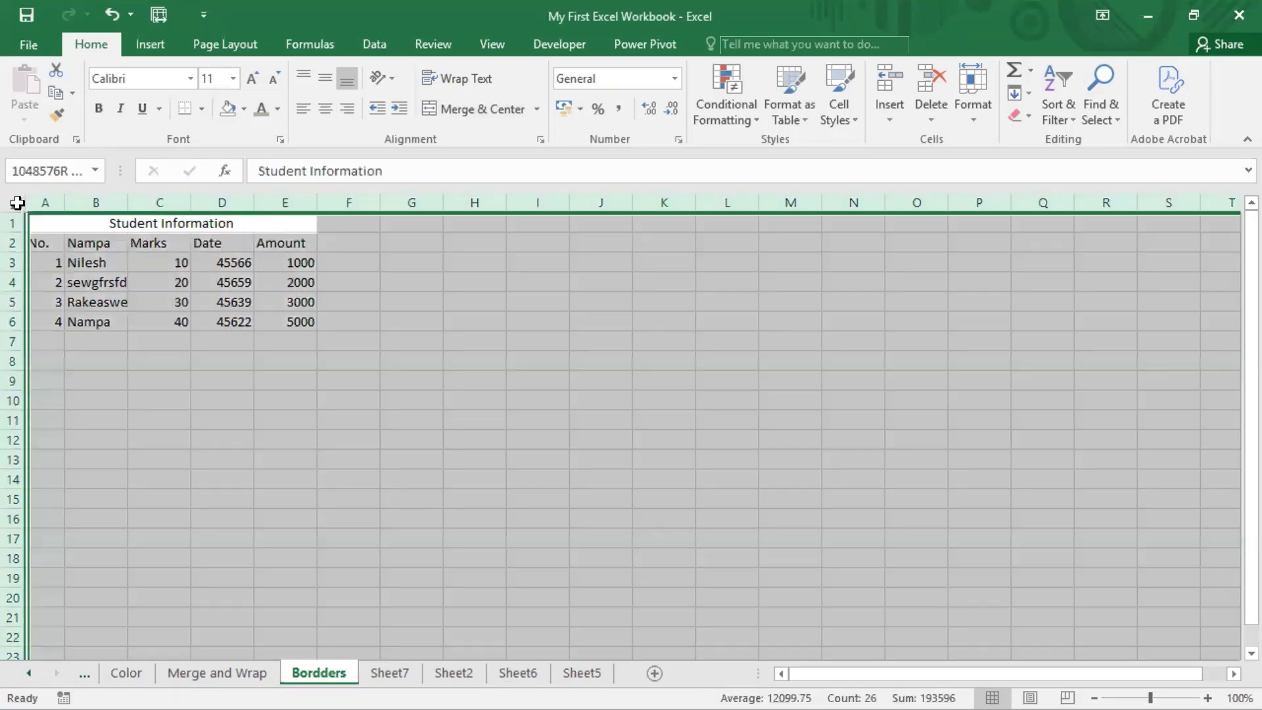
click(244, 113)
click(231, 153)
click(236, 472)
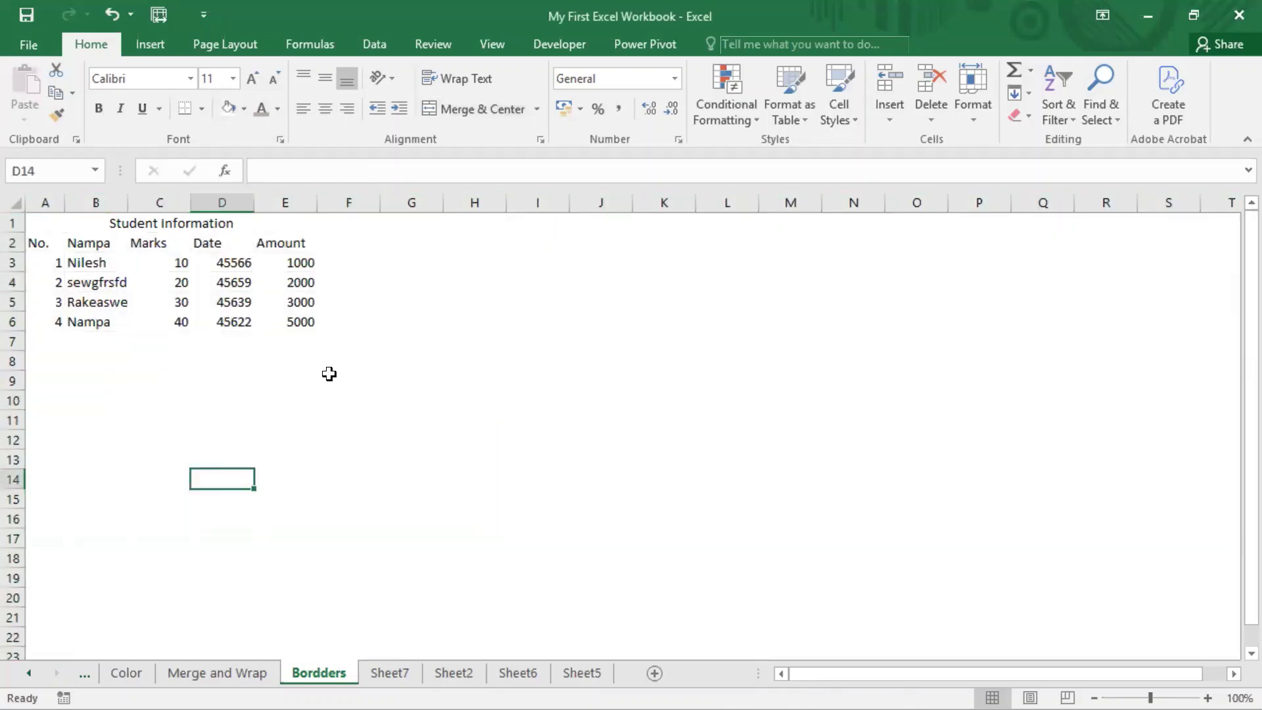
- Examine how readable the student table is without gridlines, including its Marks and Date columns
drag(355, 260, 57, 345)
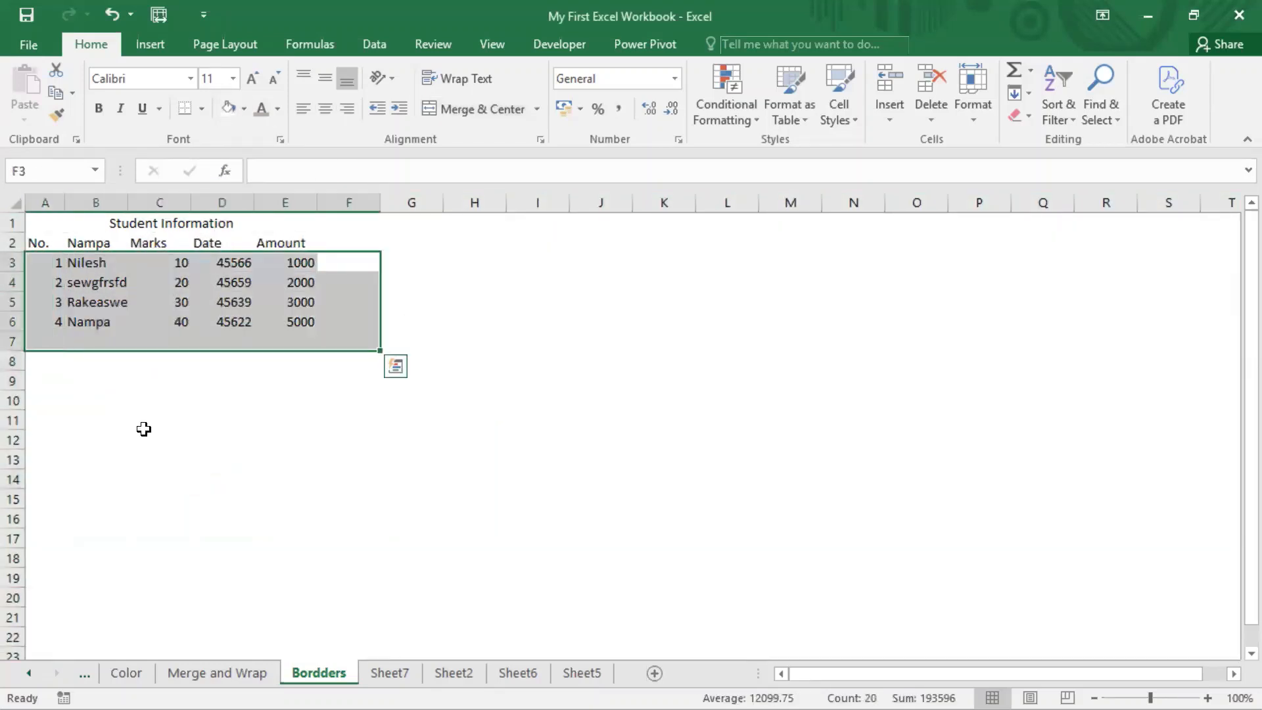
click(151, 437)
drag(50, 225, 292, 322)
click(156, 245)
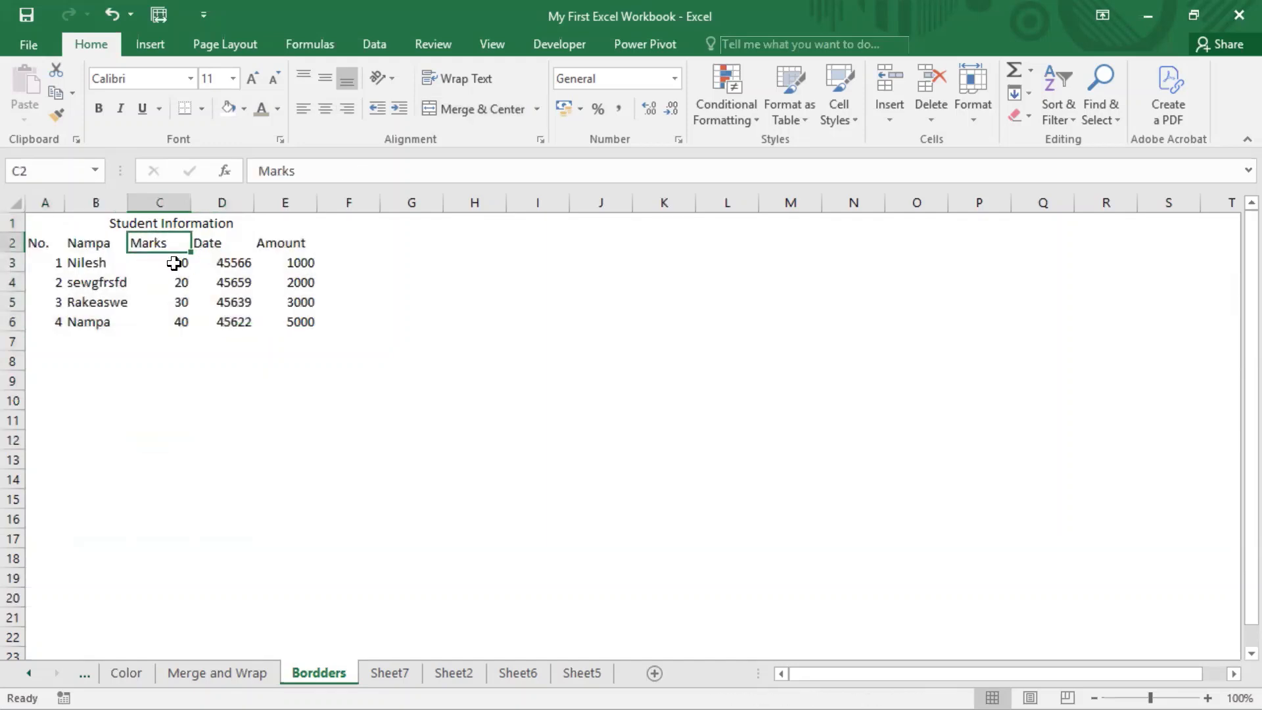
drag(173, 263, 164, 324)
click(209, 244)
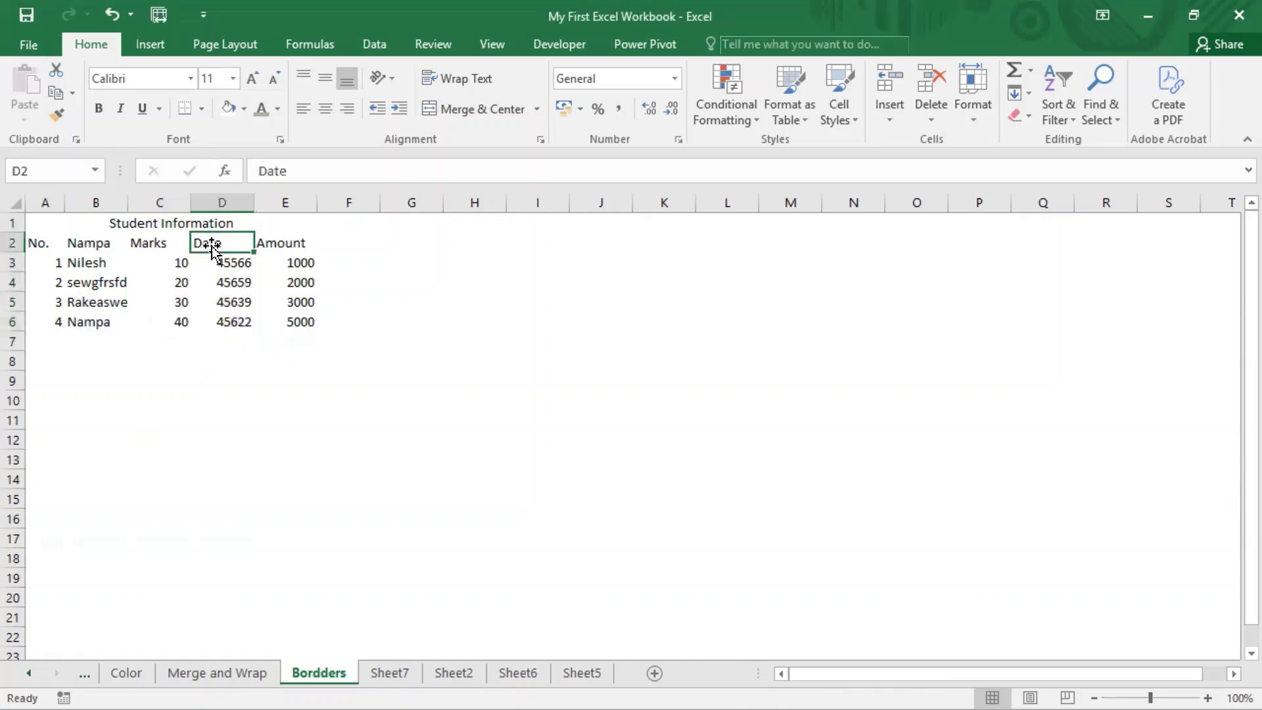
drag(242, 263, 245, 311)
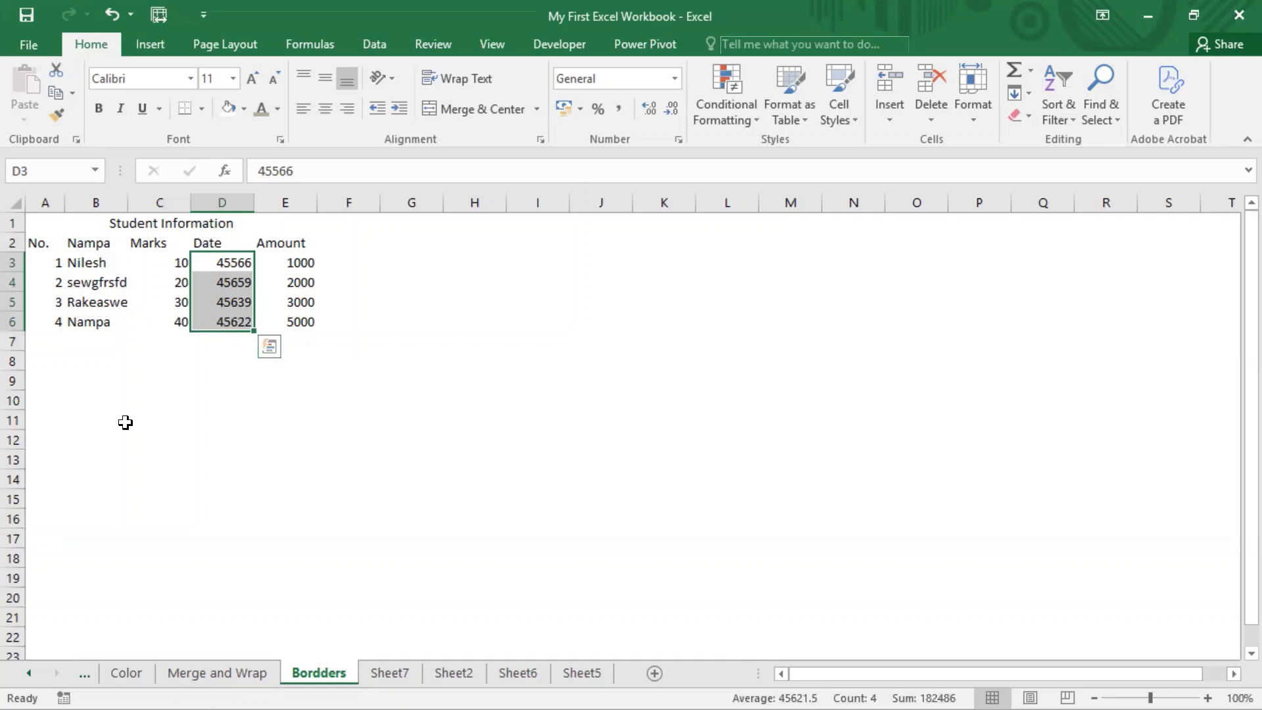
drag(124, 423, 161, 420)
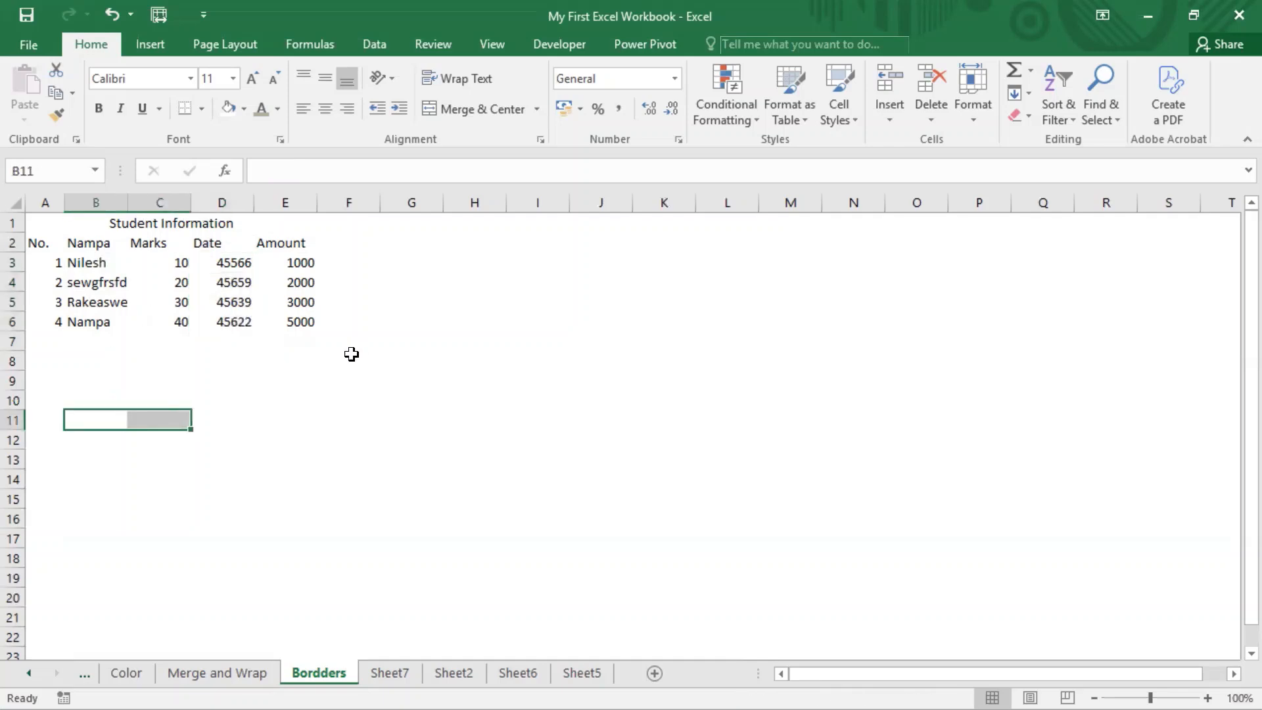
- Undo the white fill on the whole sheet
key(ctrl+z)
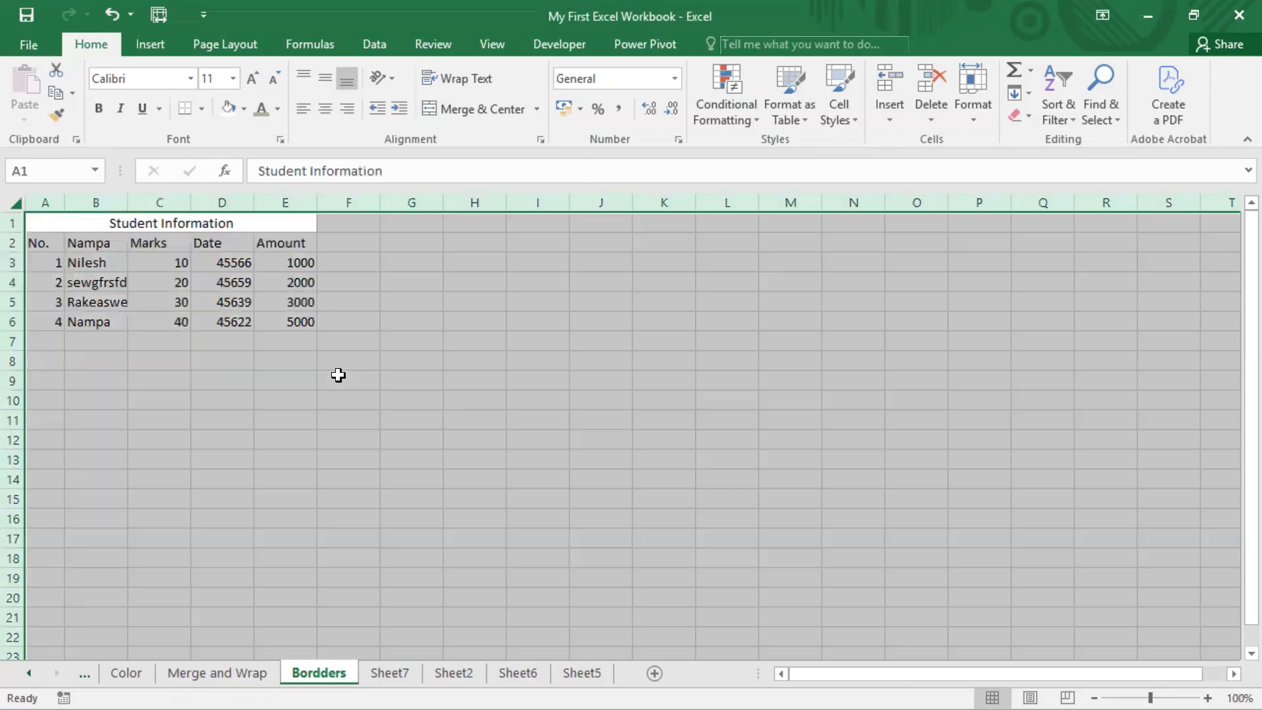
click(381, 379)
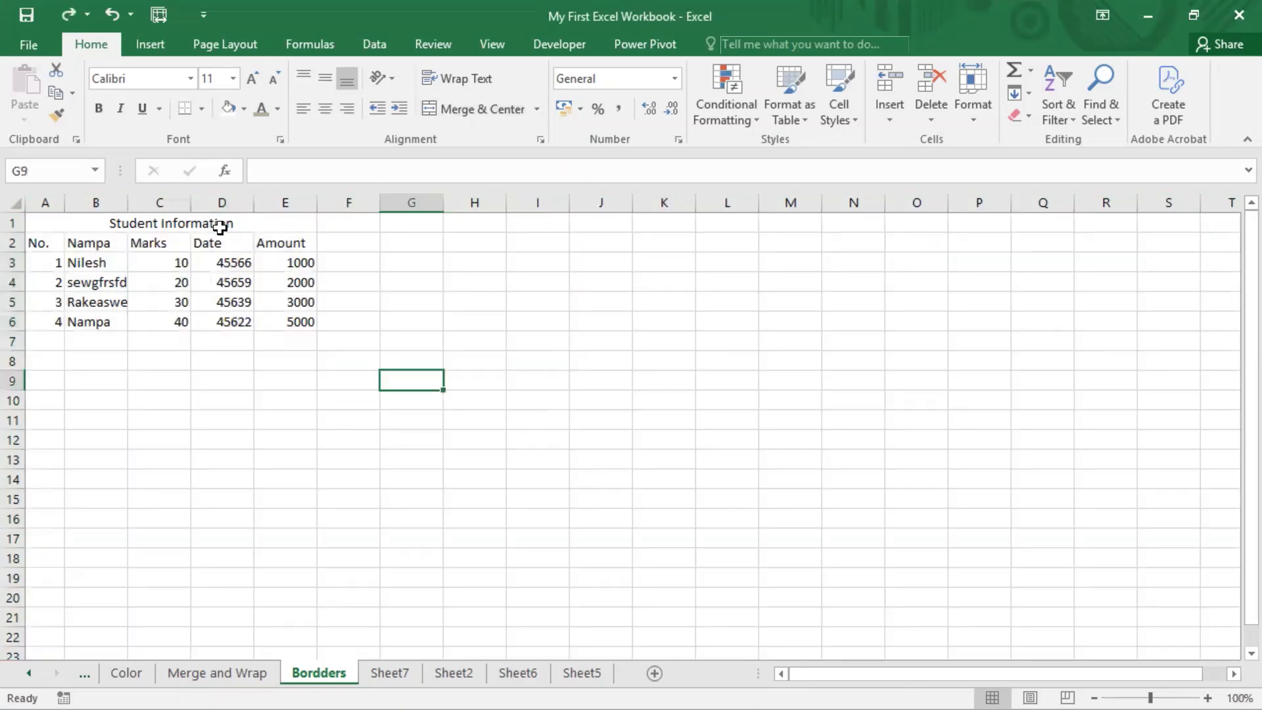
drag(220, 224, 219, 322)
click(328, 438)
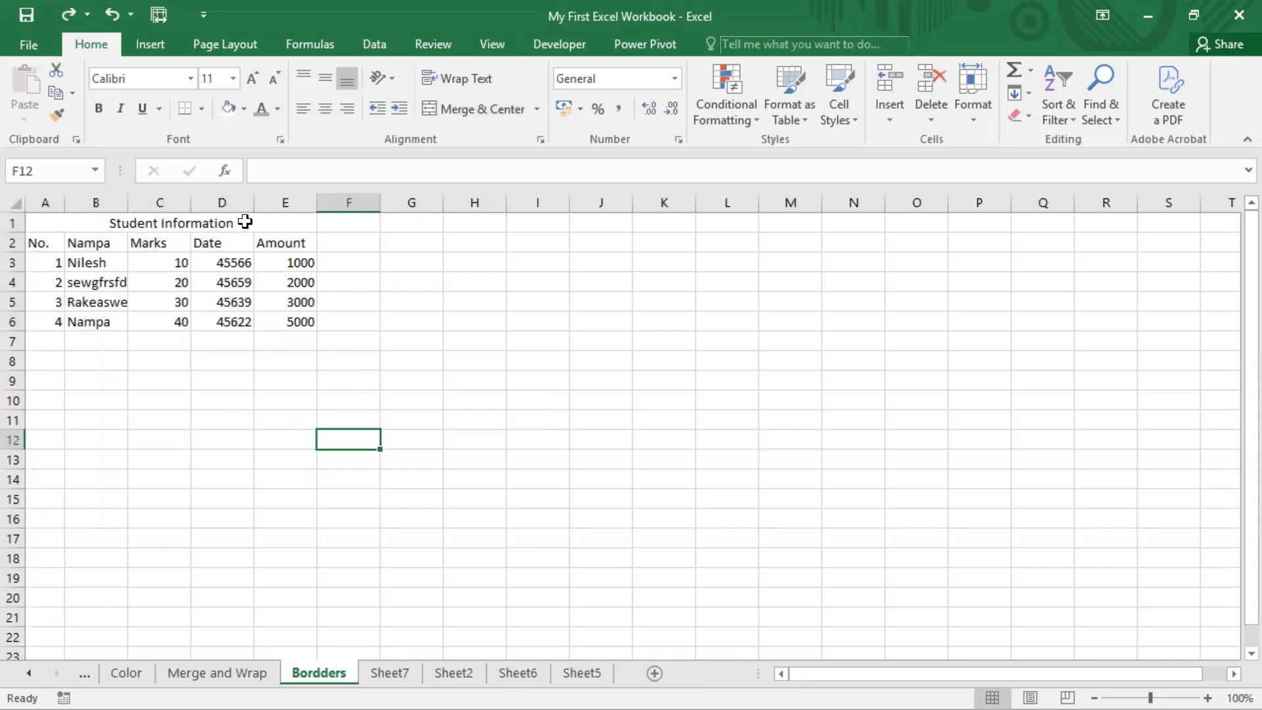
click(251, 223)
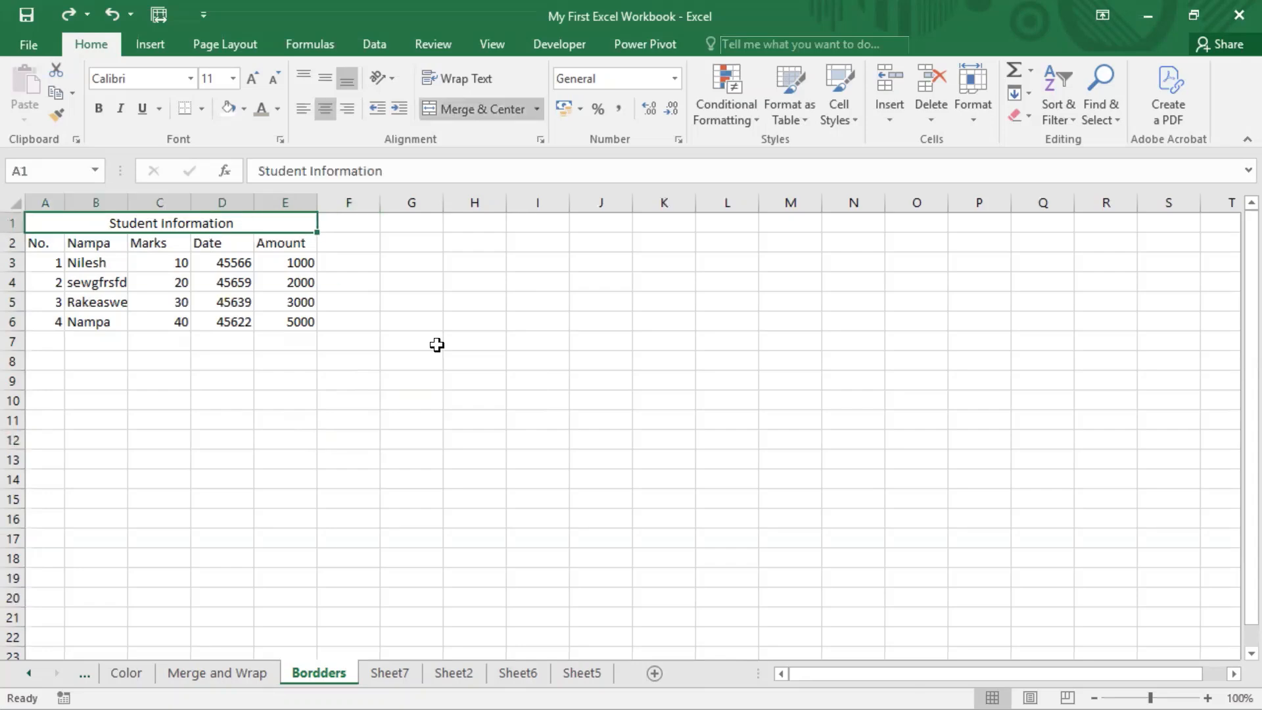
click(353, 334)
click(285, 226)
key(ctrl+2)
mouse_move(67, 35)
mouse_down()
mouse_move(126, 54)
mouse_move(87, 68)
mouse_move(86, 132)
mouse_move(244, 163)
mouse_move(293, 148)
mouse_up()
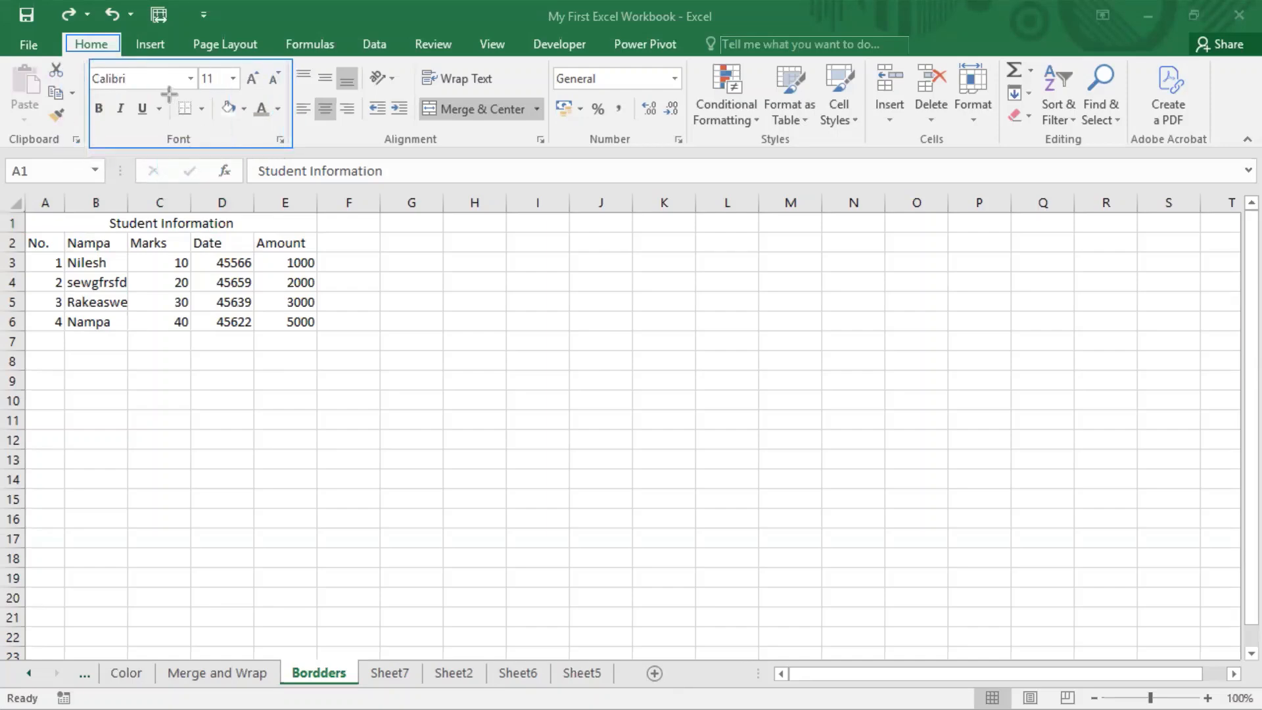
drag(169, 94, 212, 126)
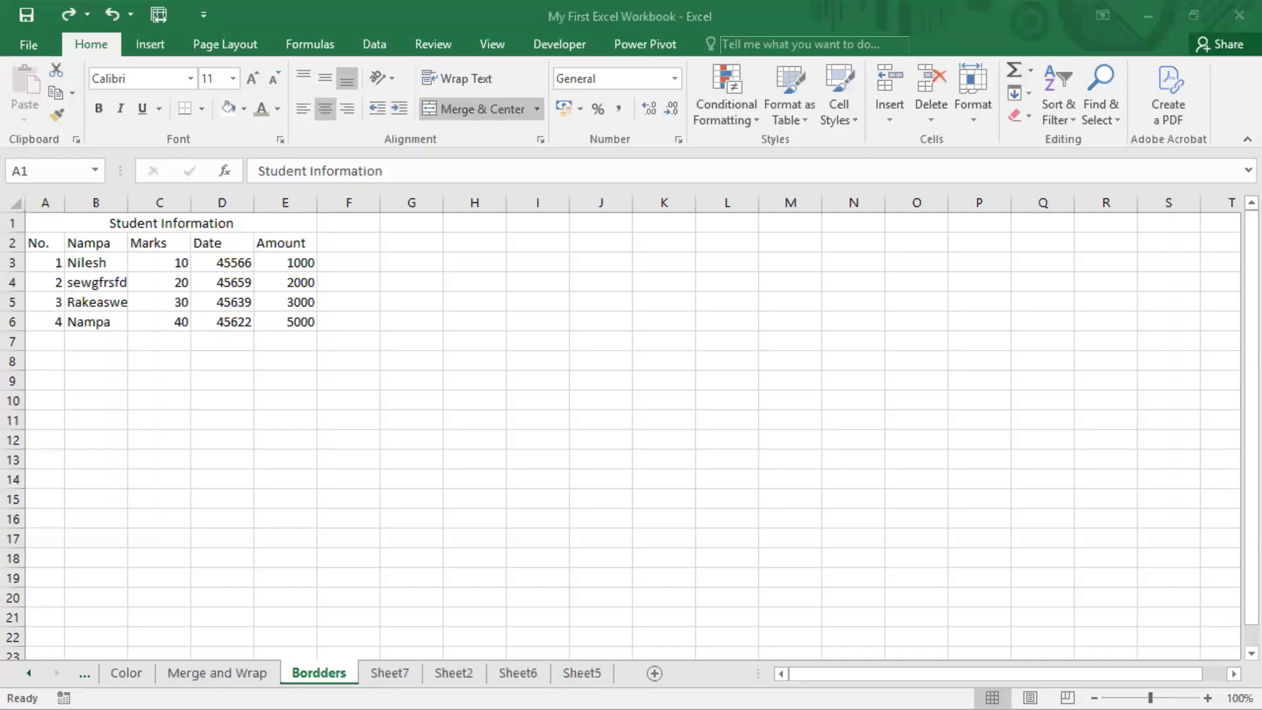
- Open the Windows On-Screen Keyboard
key(super)
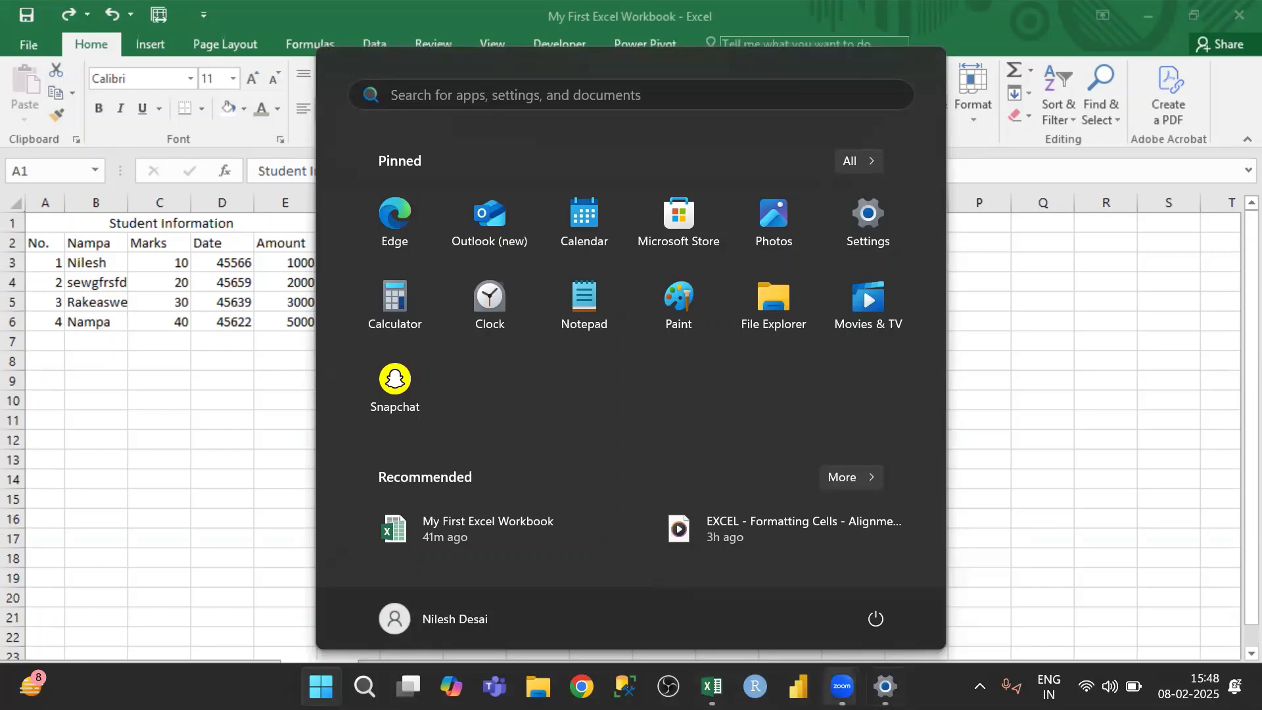
mouse_move(843, 683)
click(365, 686)
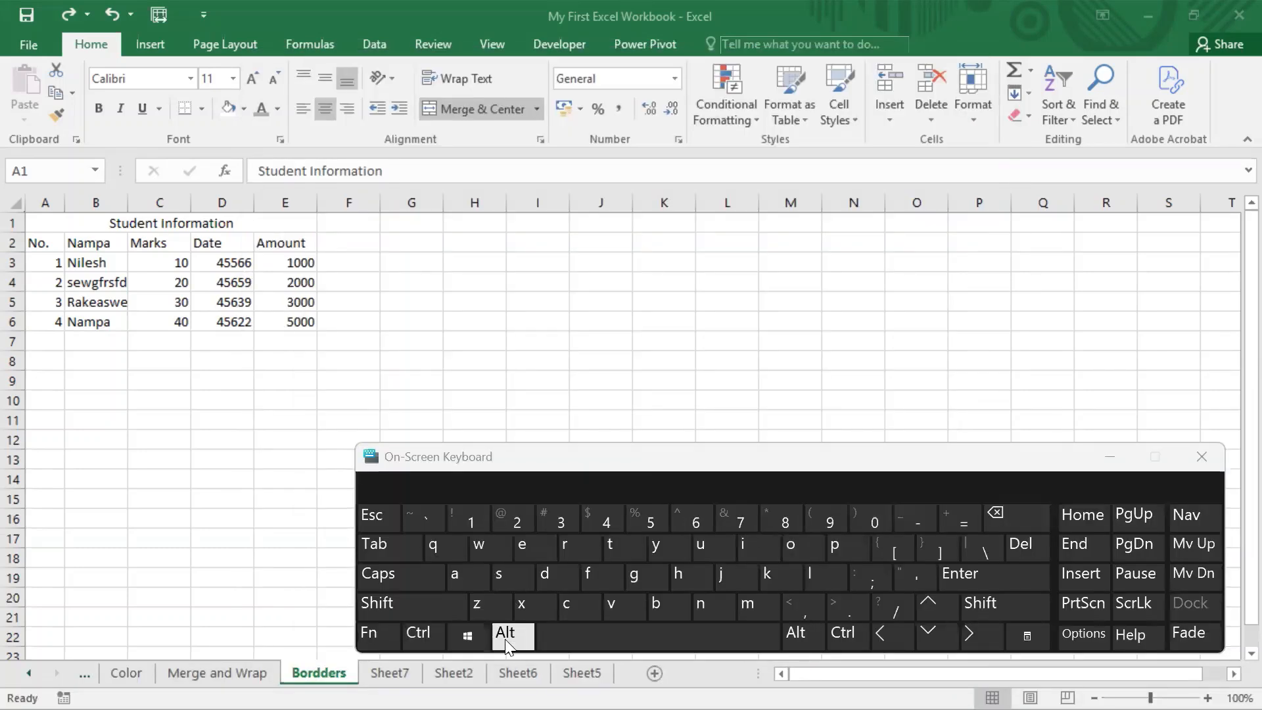
- Try to apply a bottom border to range A1:E6 with the On-Screen Keyboard
drag(138, 223, 147, 324)
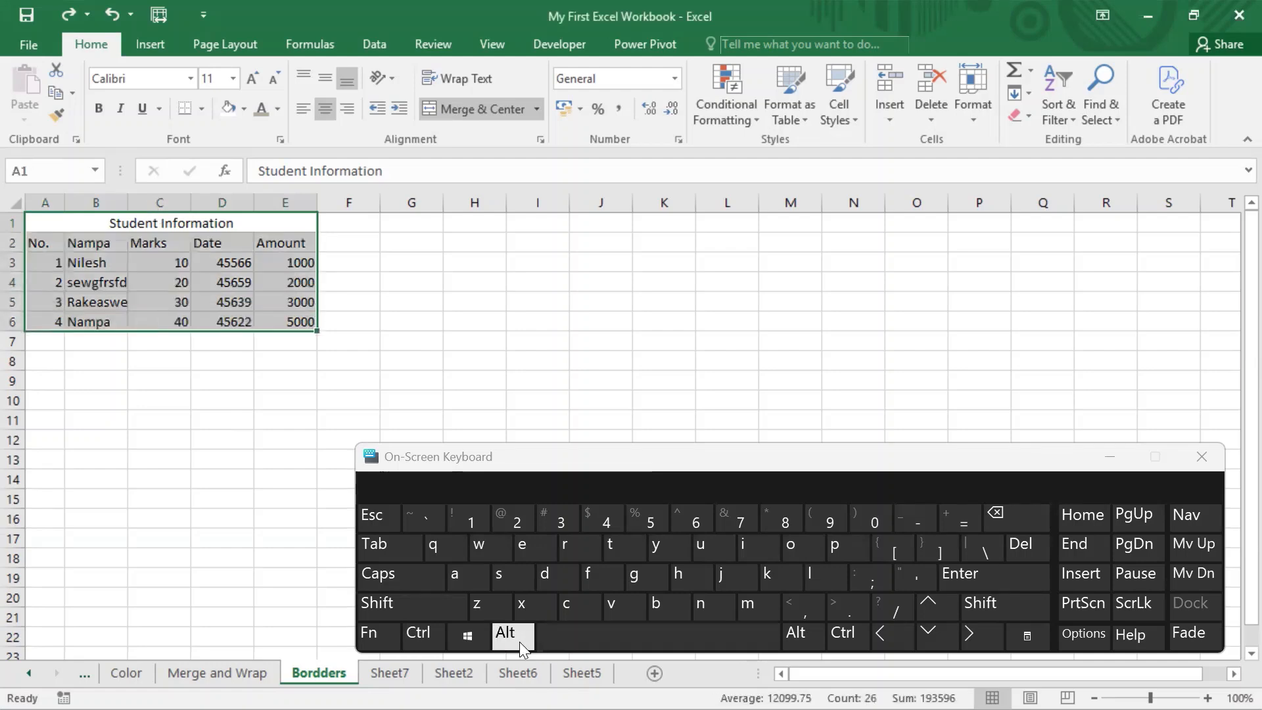
click(690, 579)
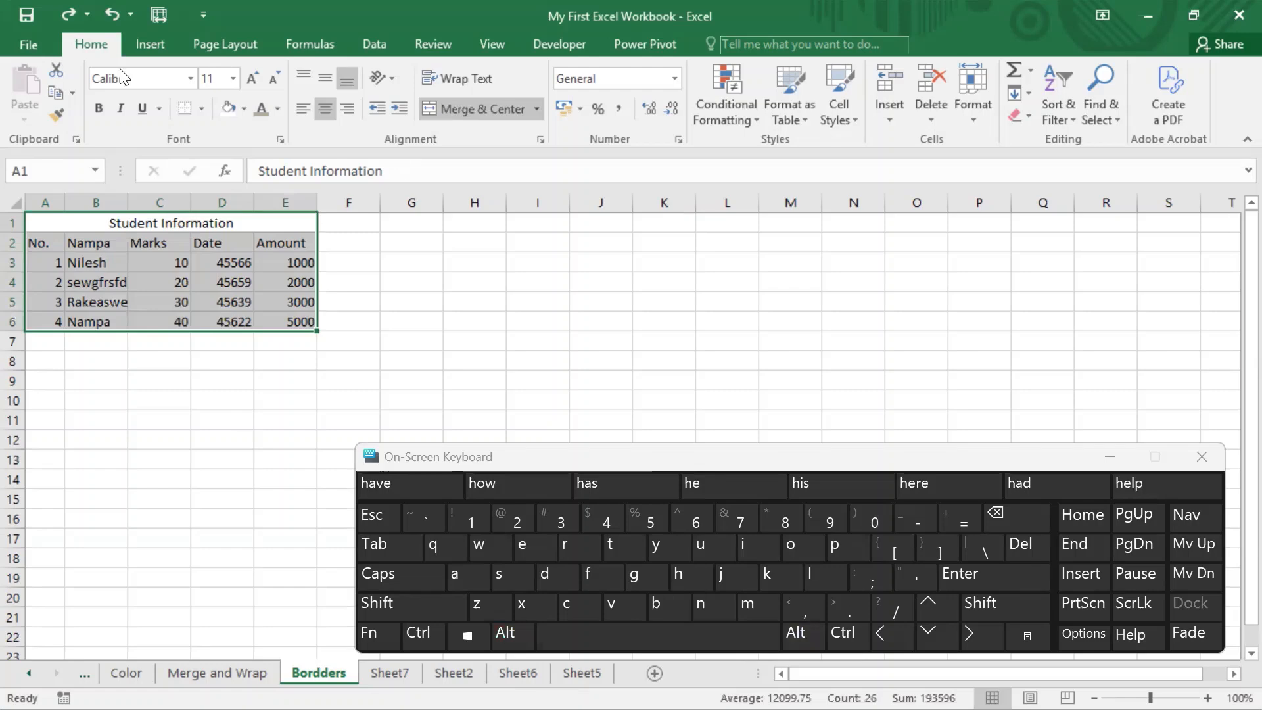
key(alt+h)
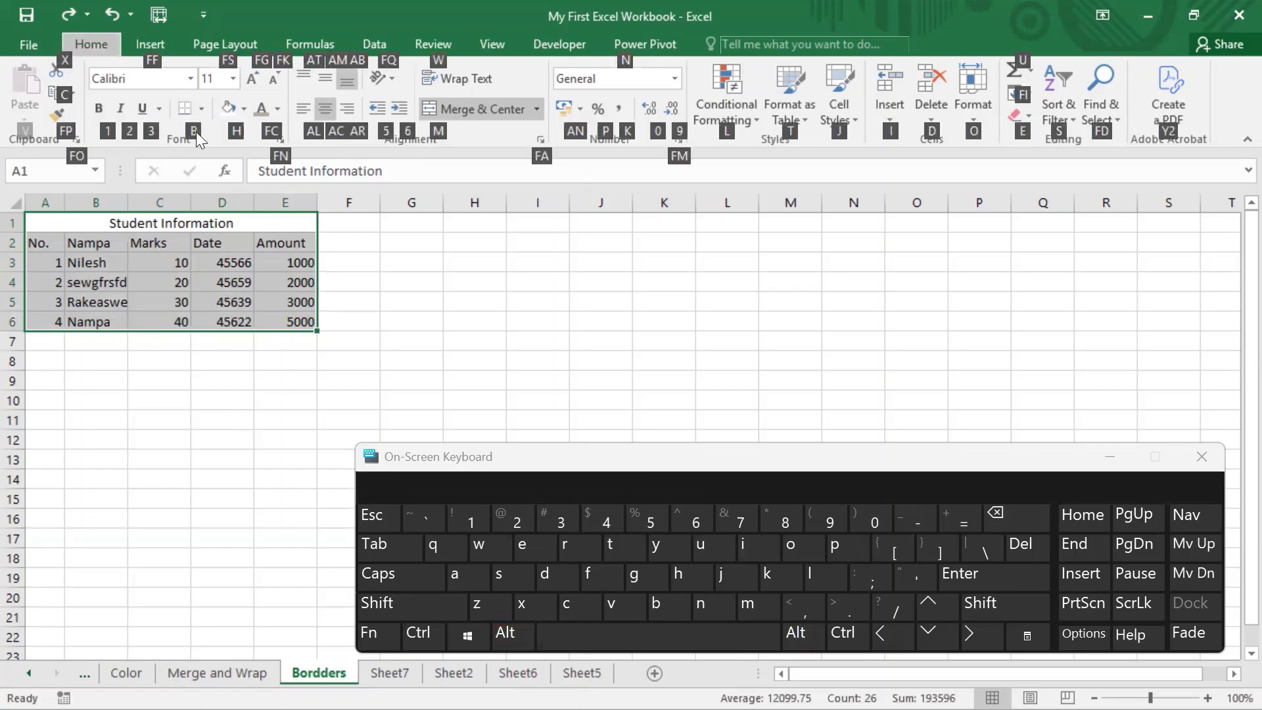
click(666, 613)
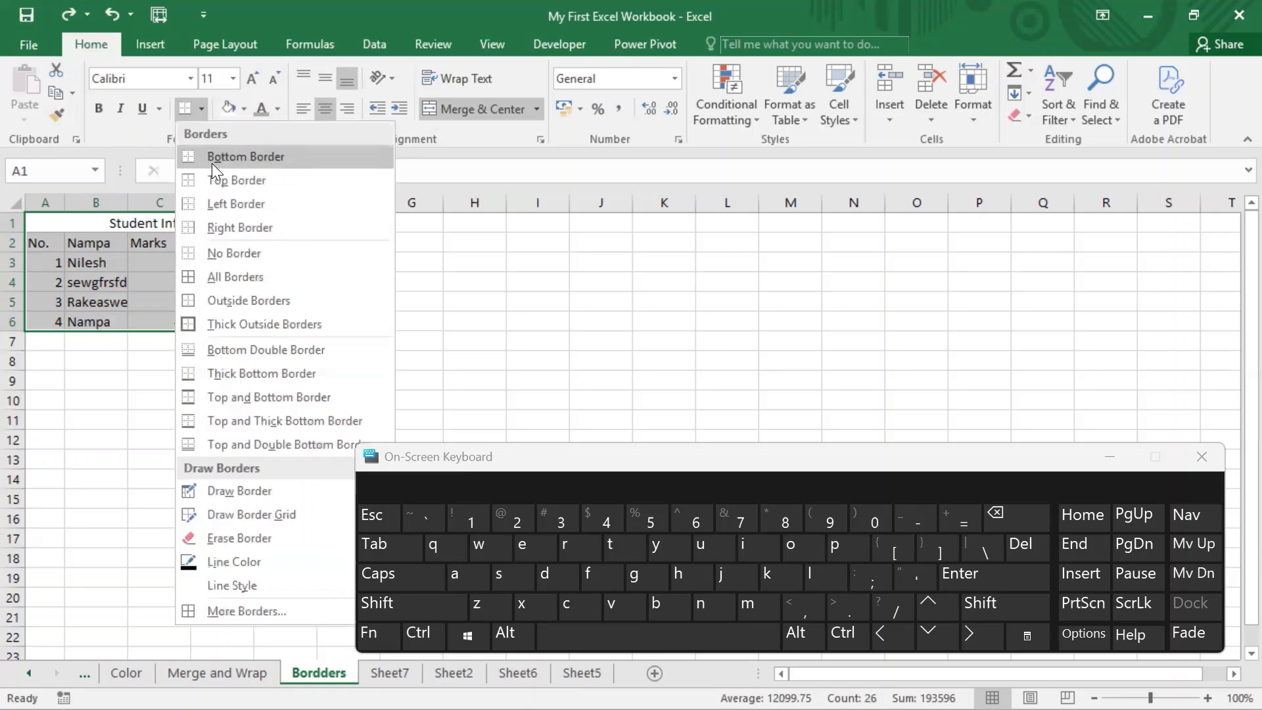
click(791, 549)
click(791, 549)
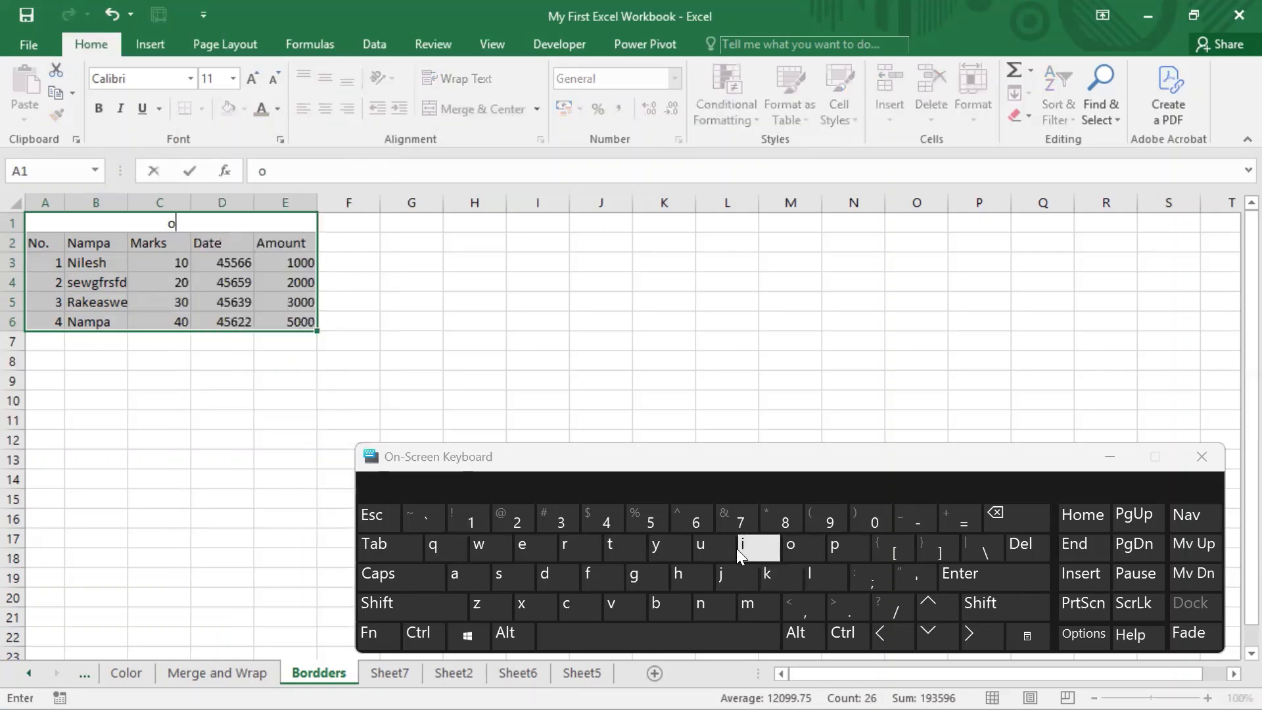
key(ctrl+z)
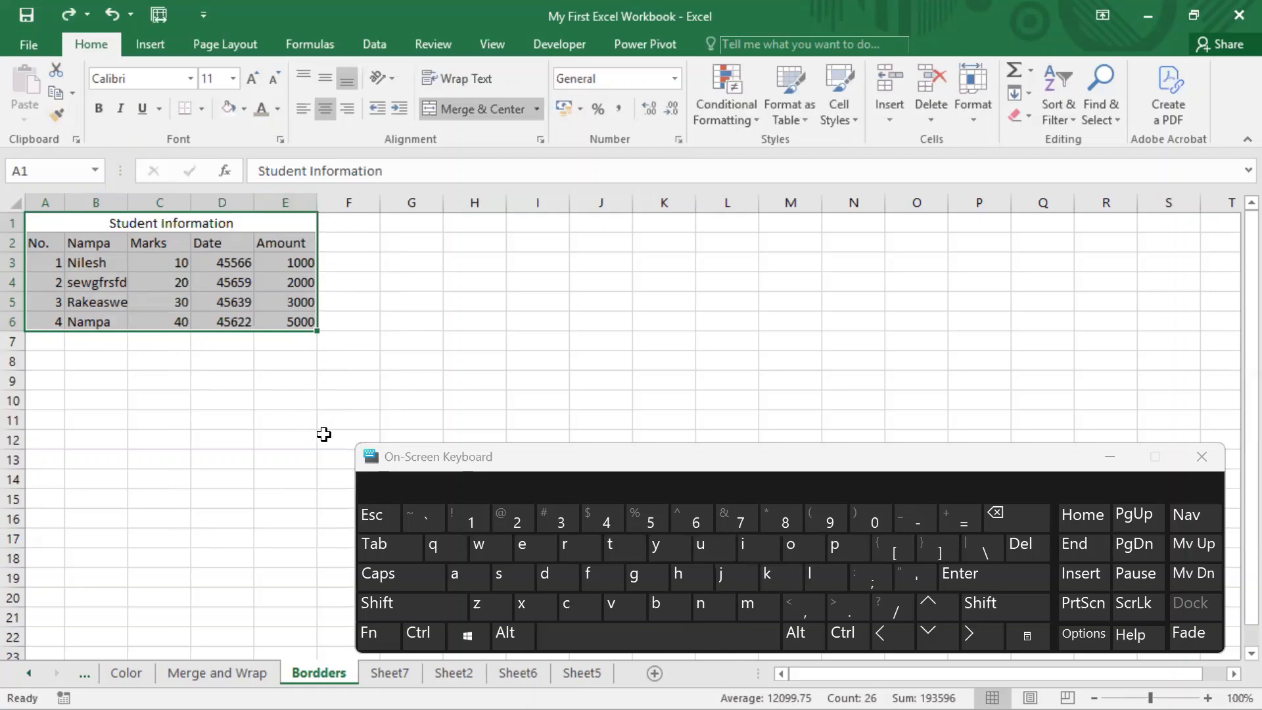
click(429, 640)
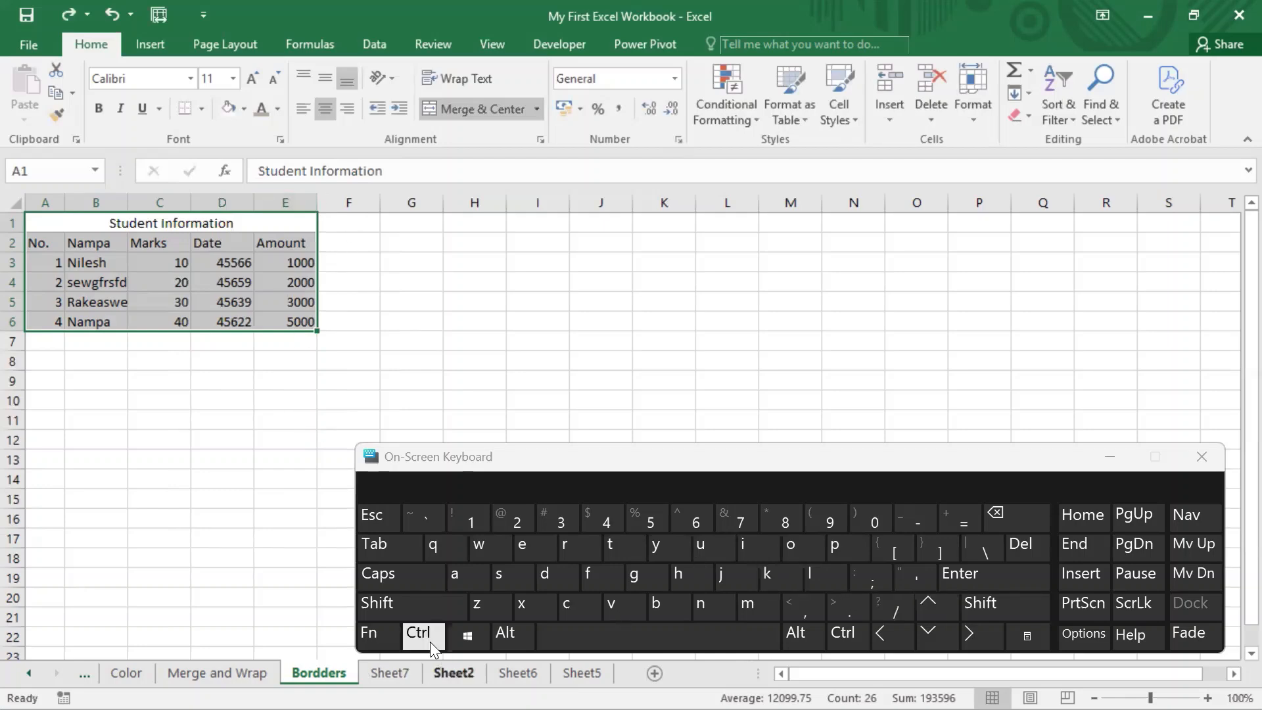
- Close the On-Screen Keyboard and apply No Border to the student table in A1:E6
click(1204, 455)
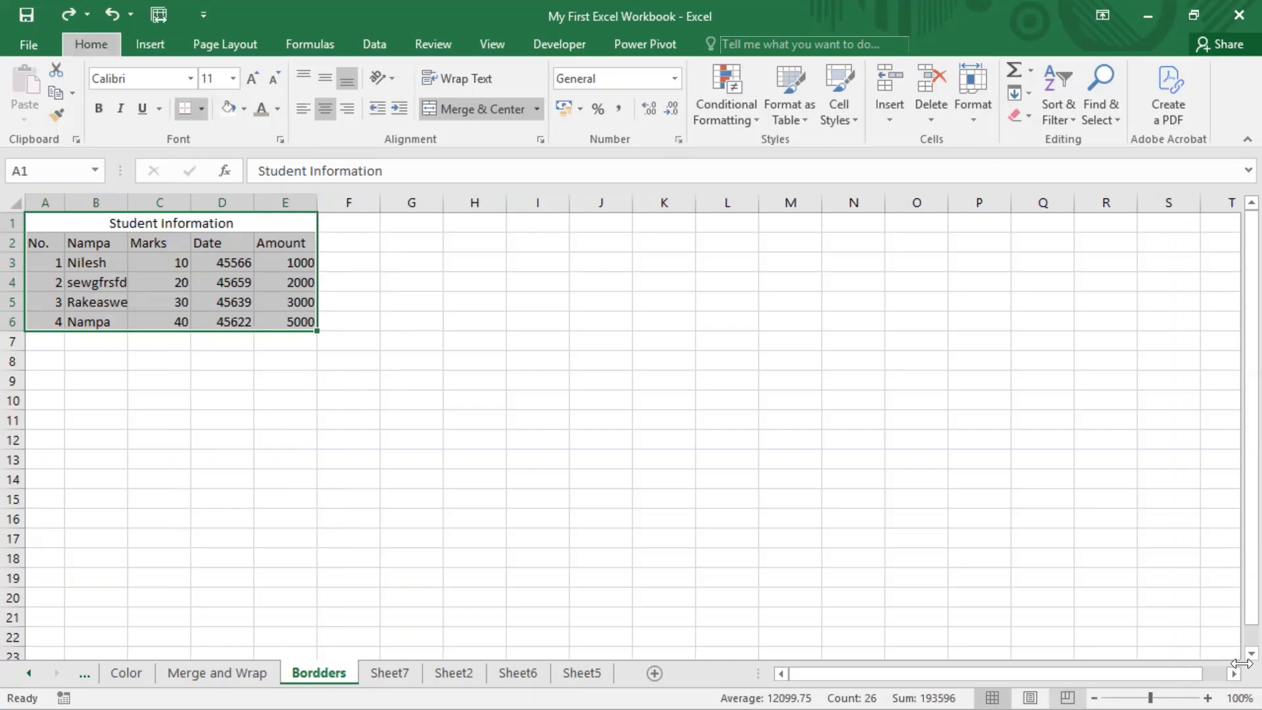
key(b)
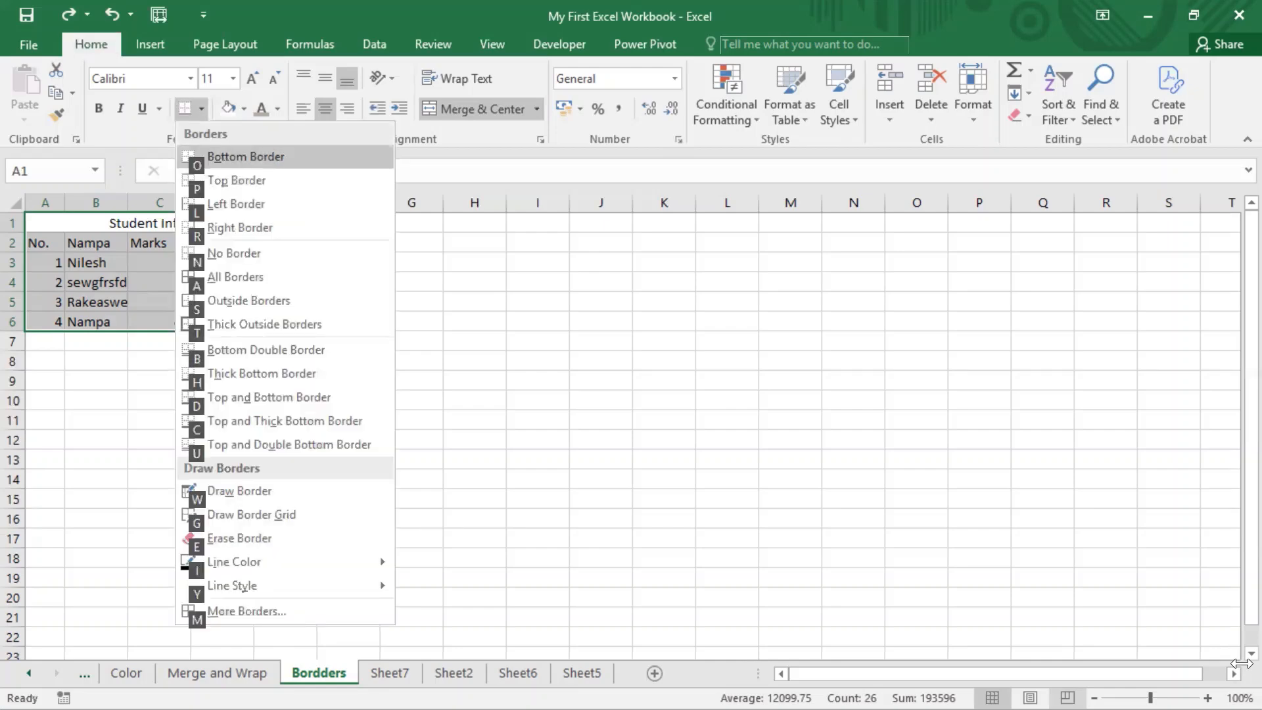
key(n)
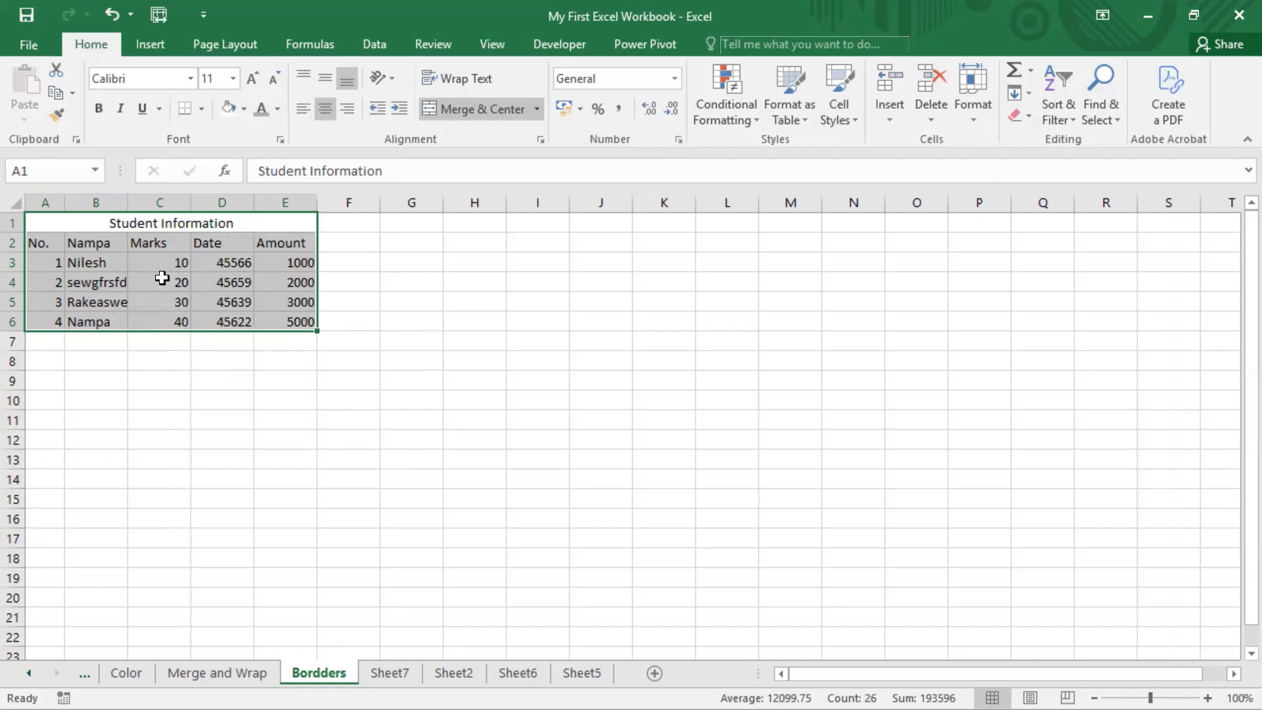
- Apply a Bottom Border to the student table in A1:E6
click(201, 110)
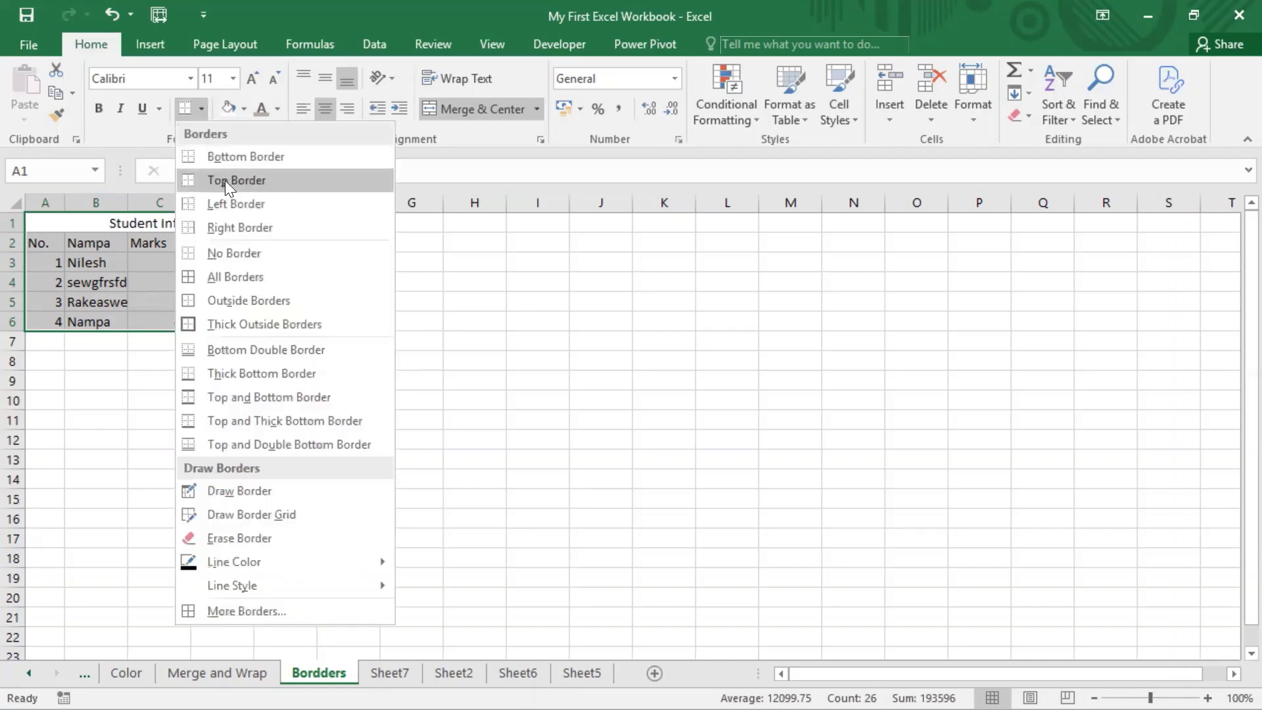
click(229, 165)
click(263, 399)
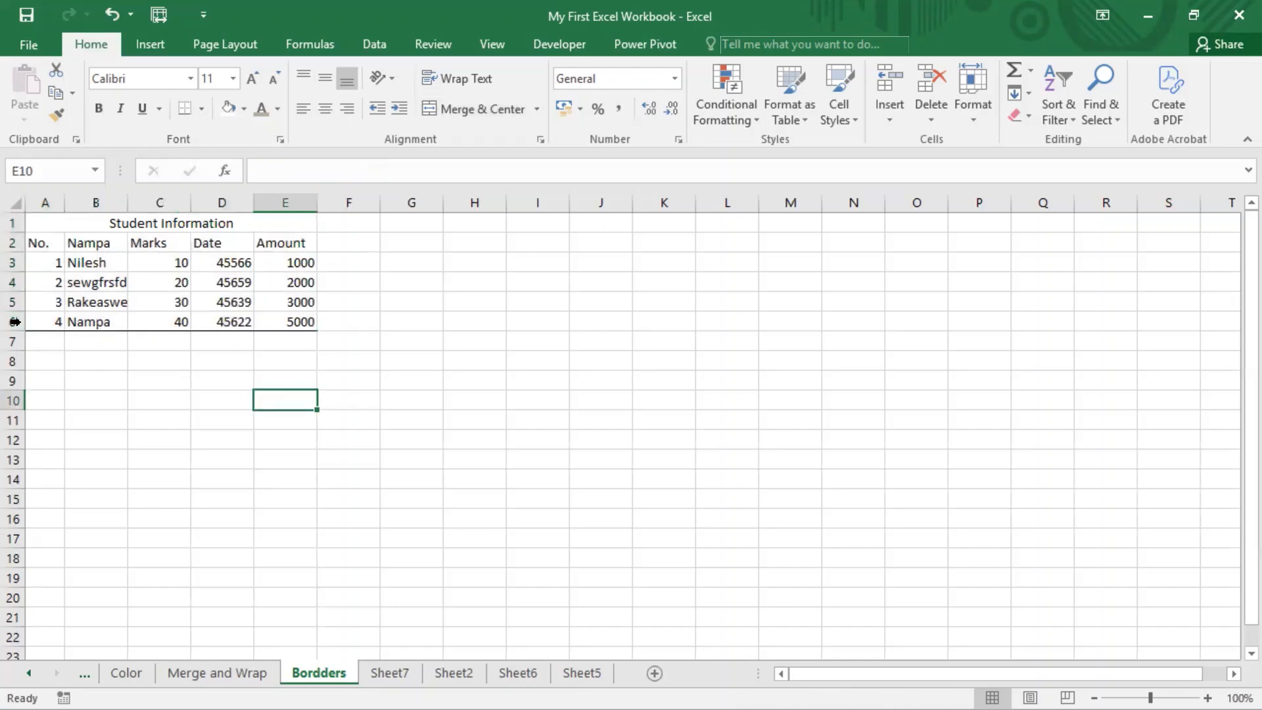
key(super+shift+s)
drag(329, 318, 15, 351)
- Undo the bottom border on the student table
key(ctrl+z)
click(414, 337)
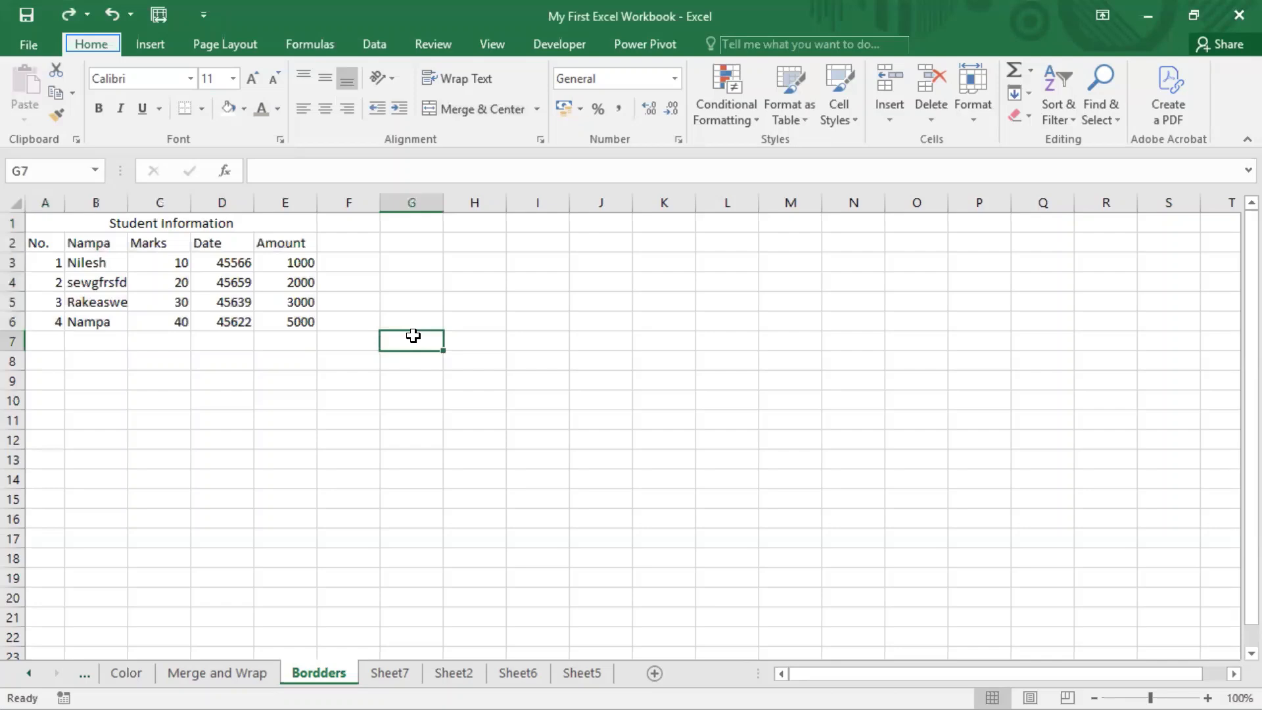
- View the available border options for cell C6, leaving them without choosing any
click(175, 318)
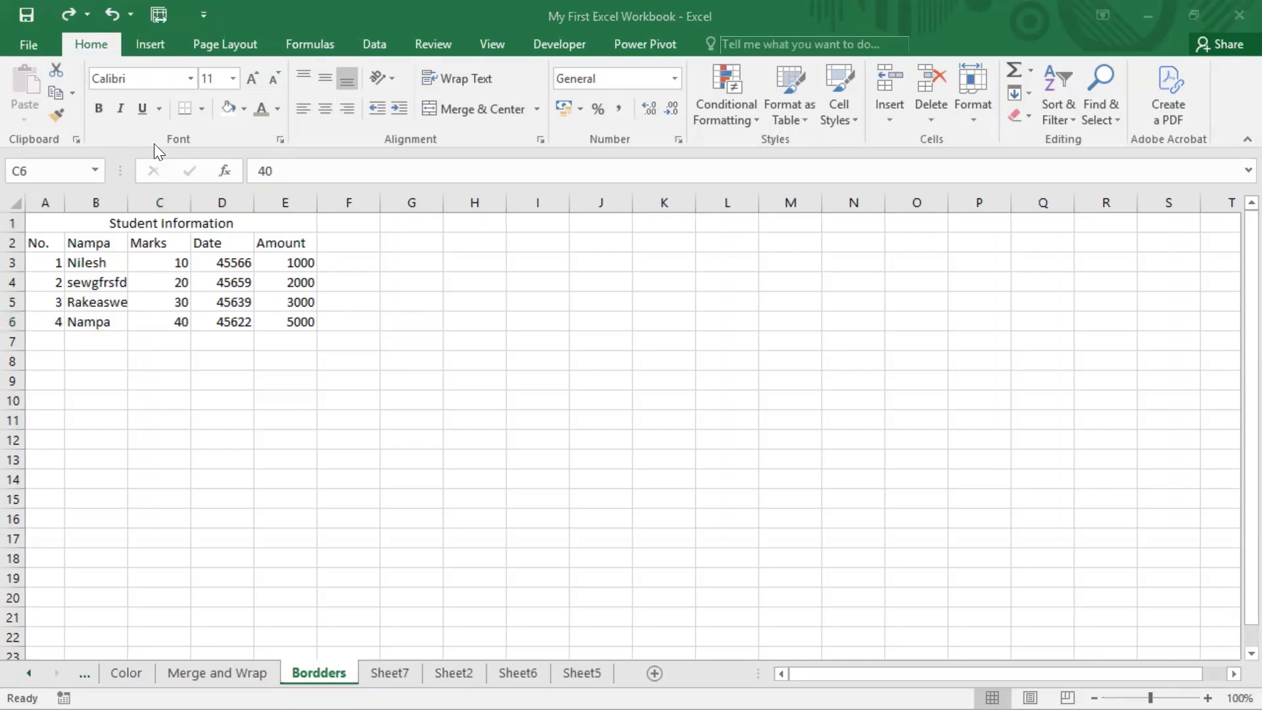
click(201, 109)
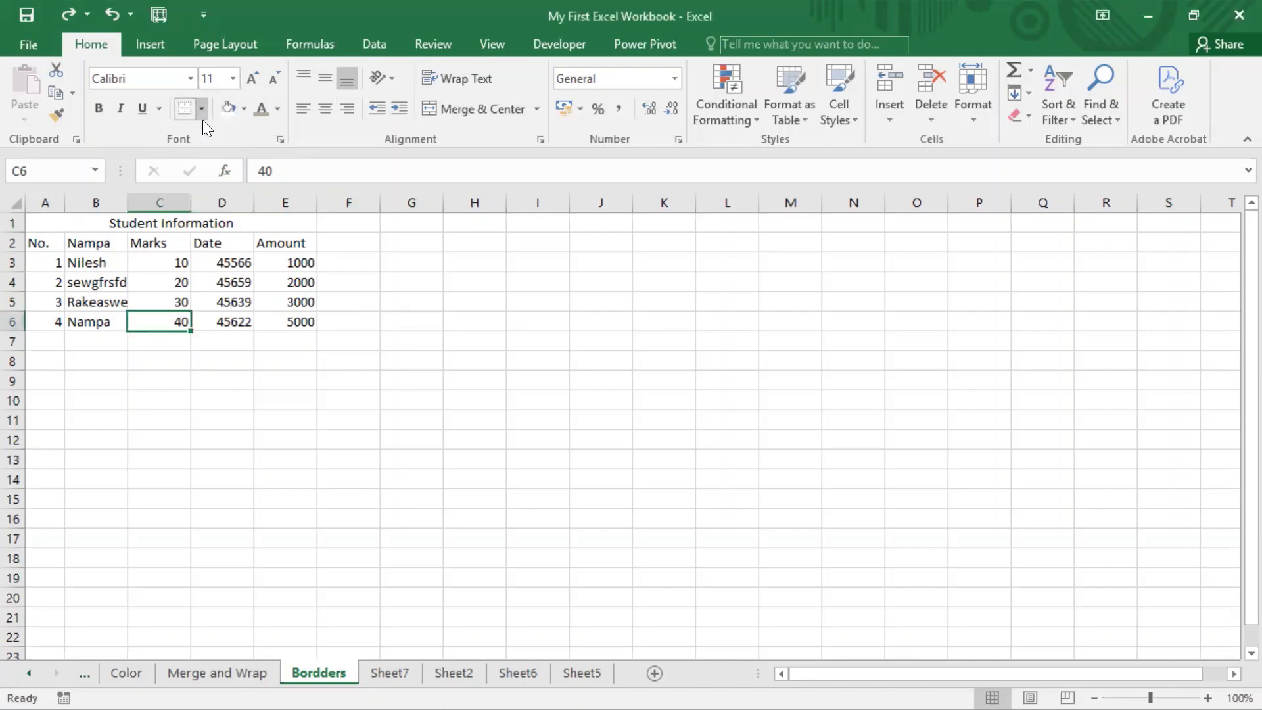
click(202, 109)
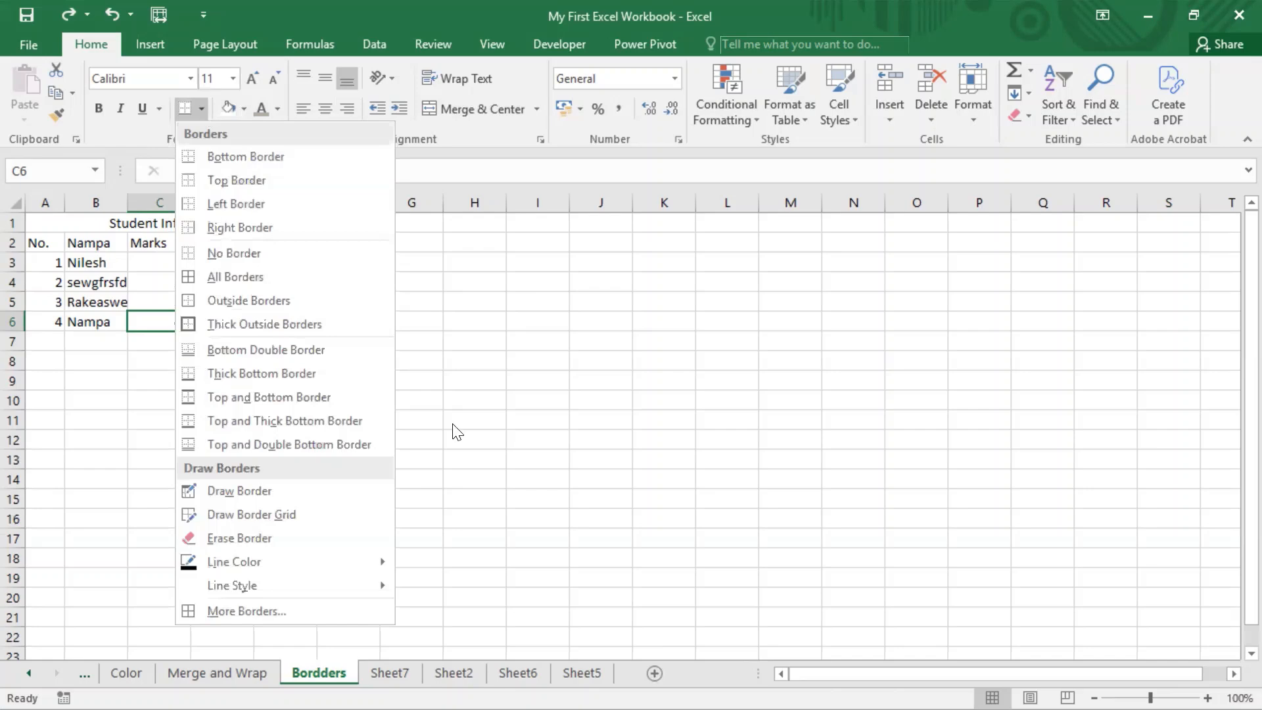
click(543, 292)
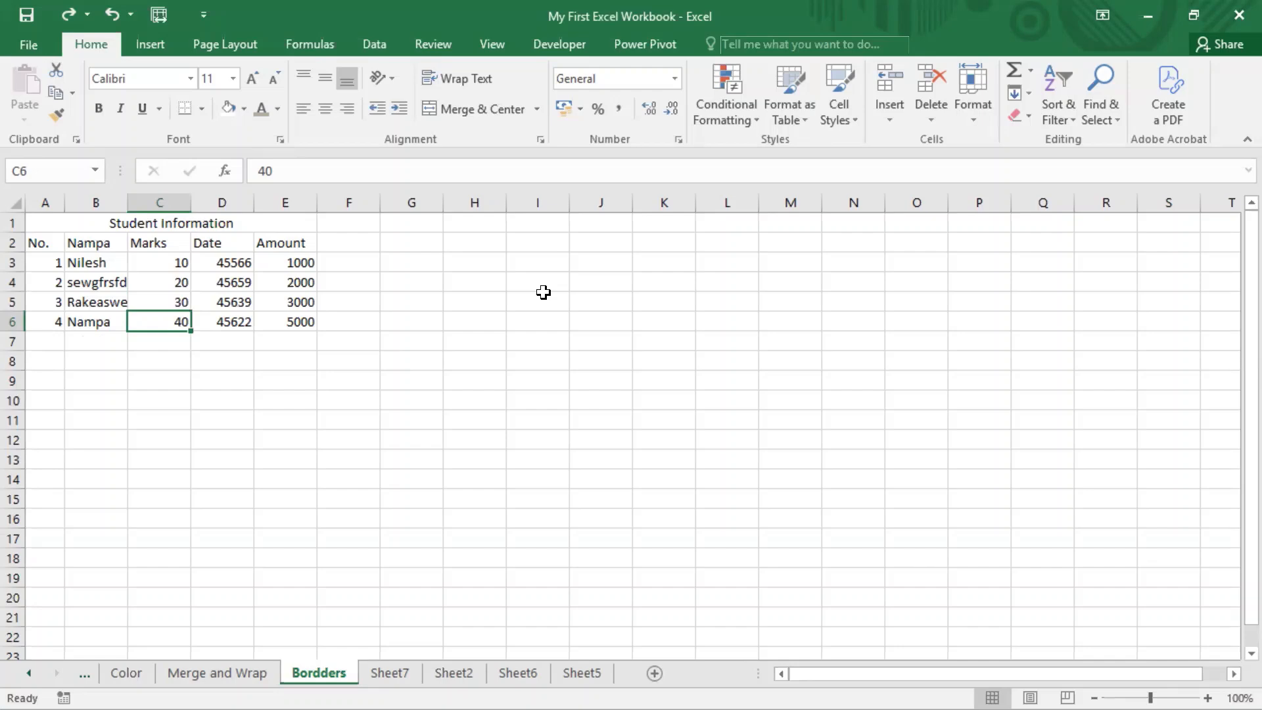
- Set up a thick dash-dot outline with a double bottom border for cell C6 in Format Cells
key(ctrl+1)
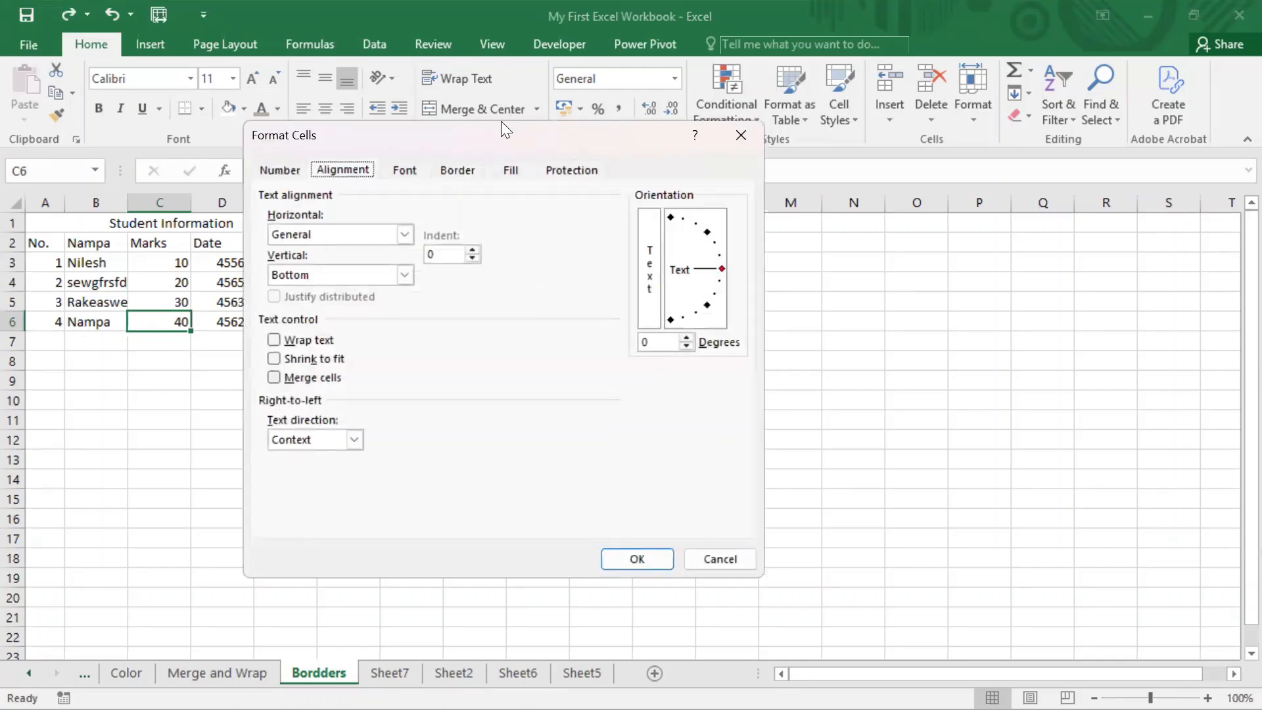
click(461, 170)
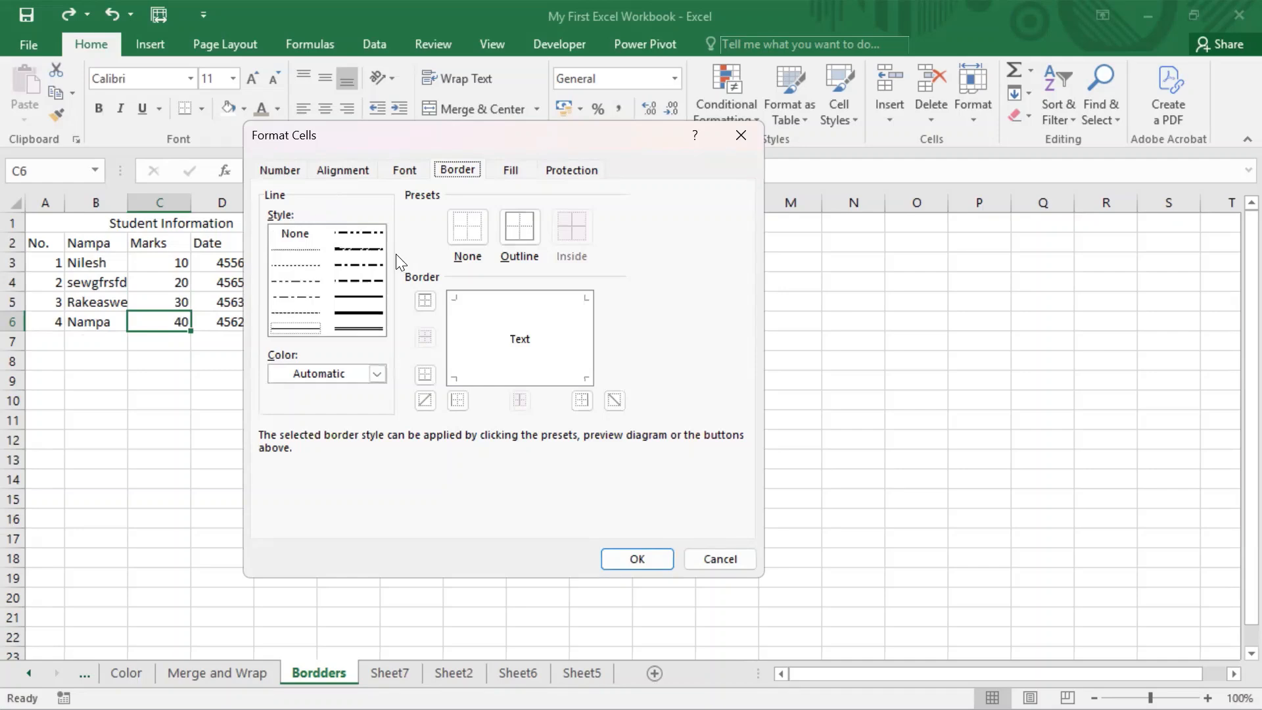
click(357, 265)
click(522, 229)
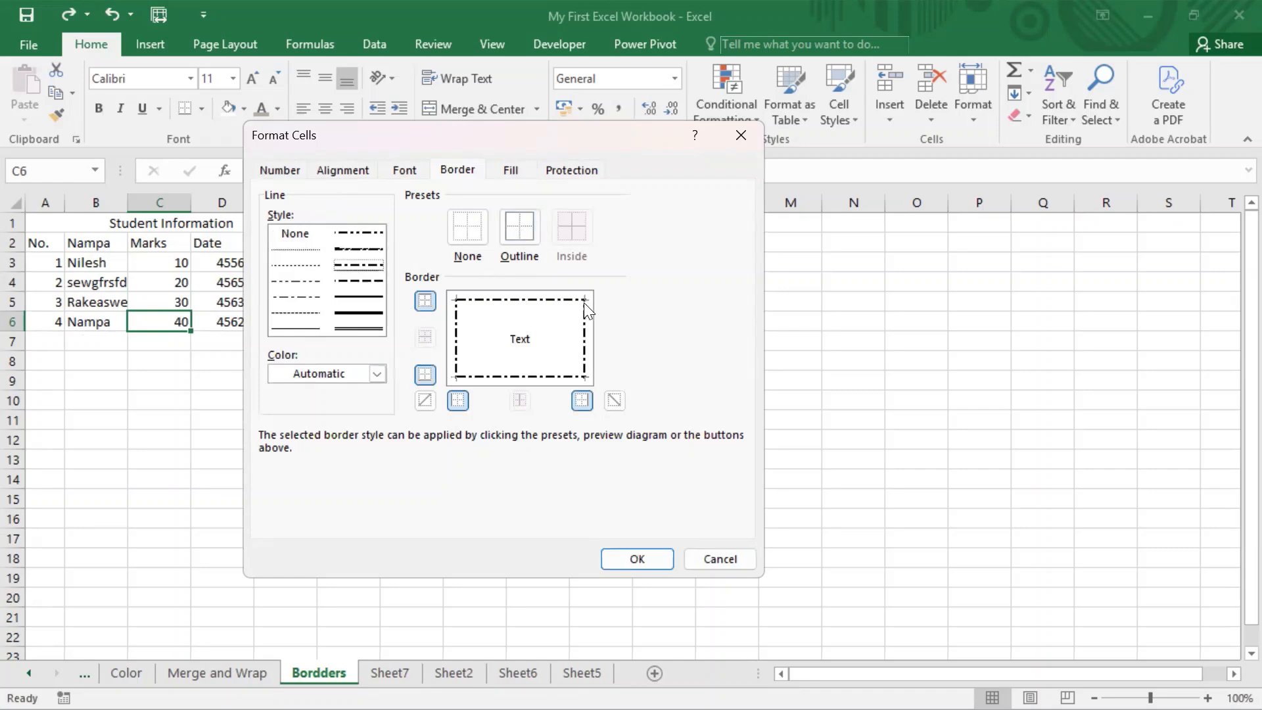
click(368, 329)
click(423, 376)
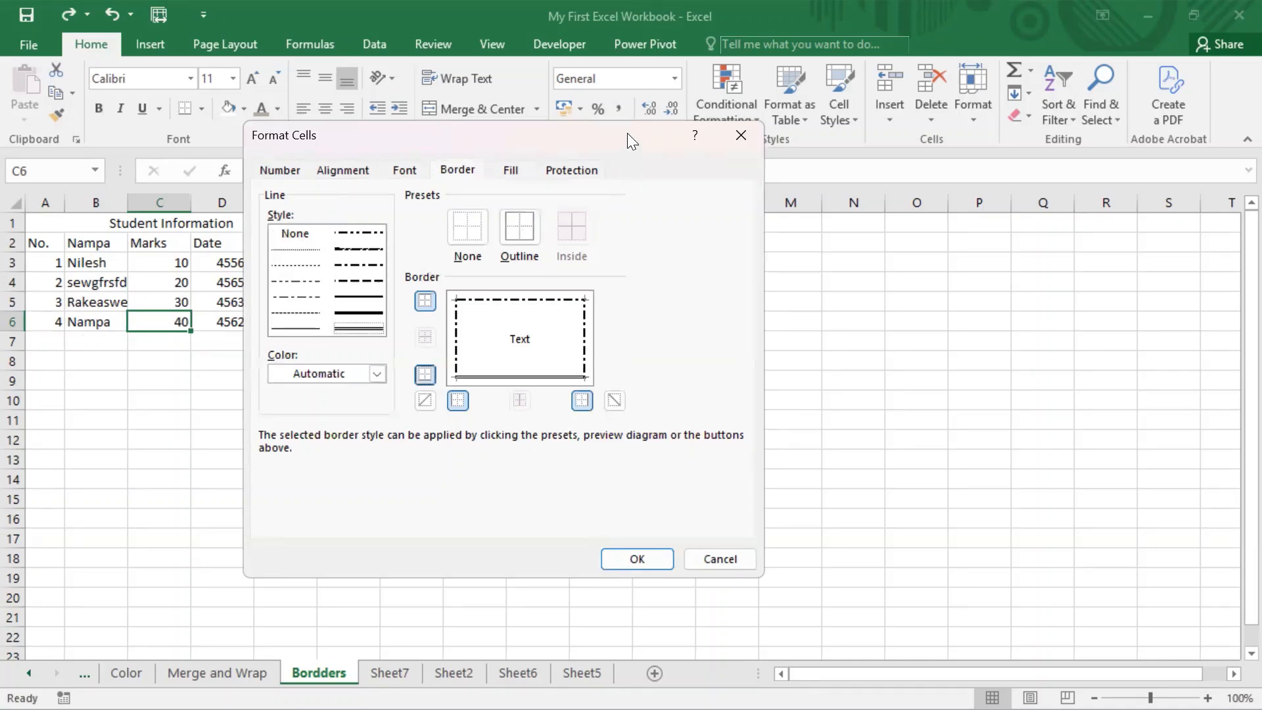
- Clear the previewed borders of C6 and set medium solid lines on all four sides and both diagonals
drag(627, 133, 649, 82)
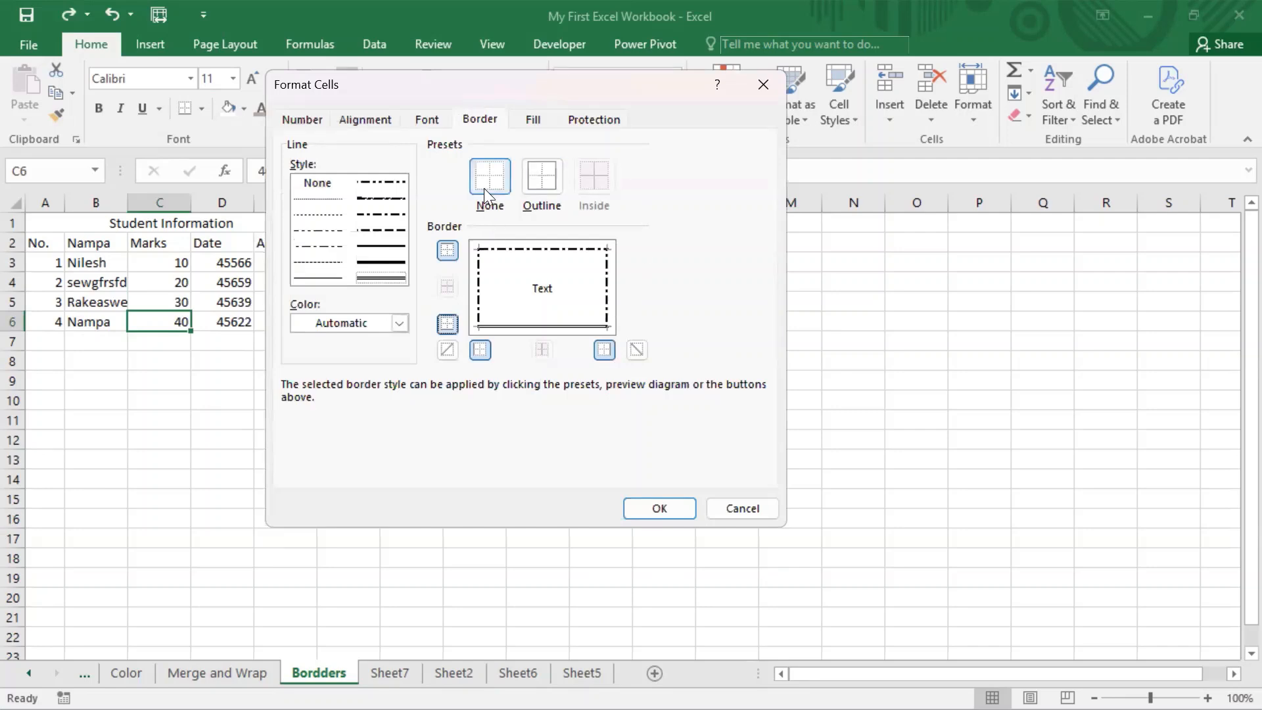
click(498, 179)
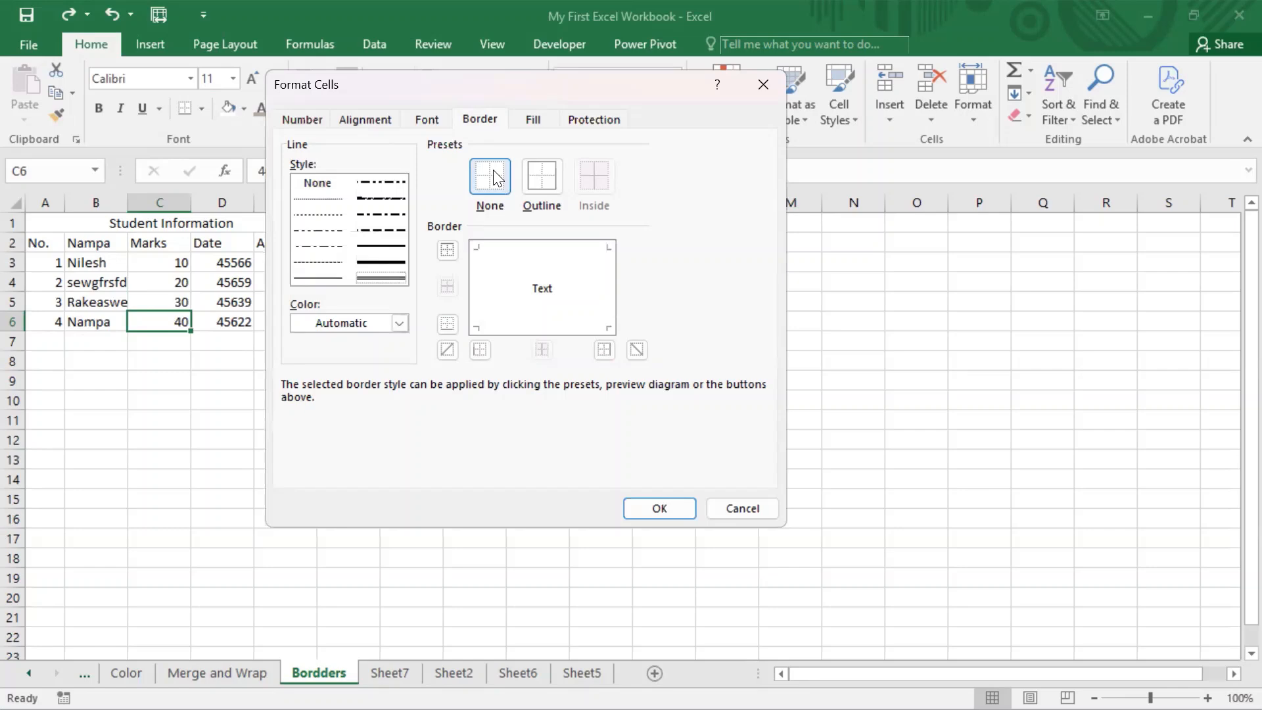
click(388, 248)
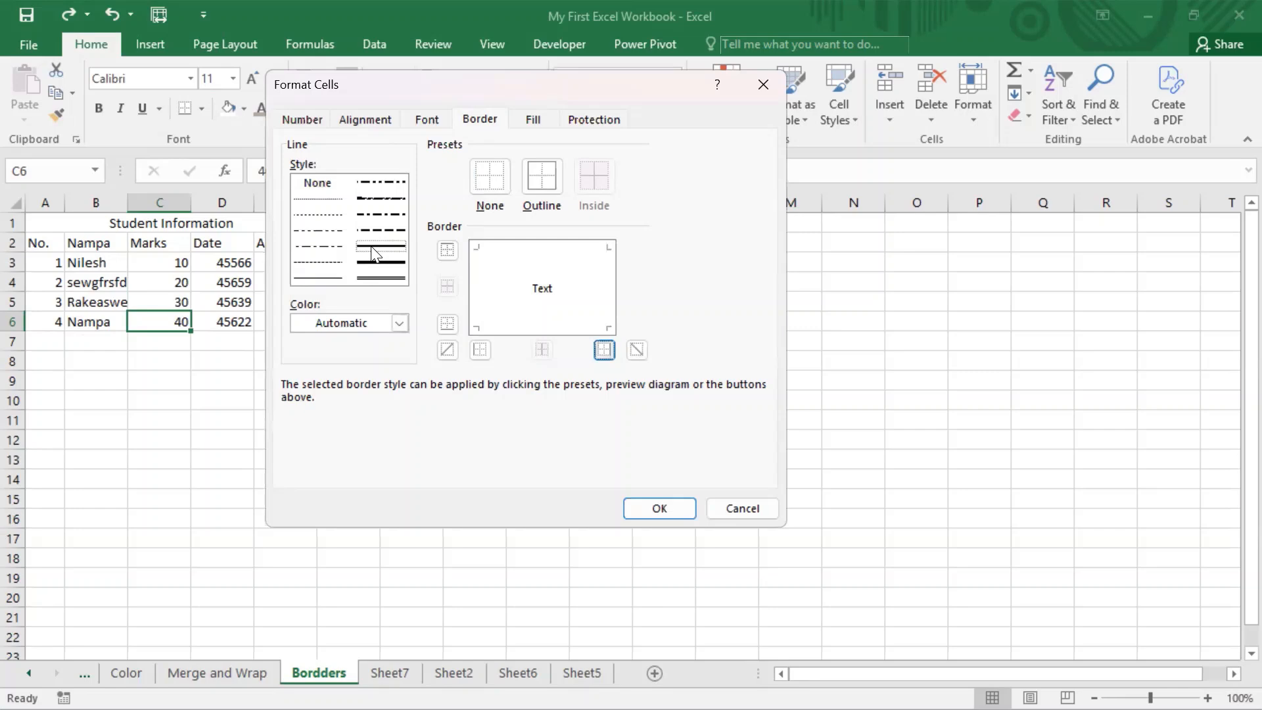
key(space)
key(shift+Tab)
key(space)
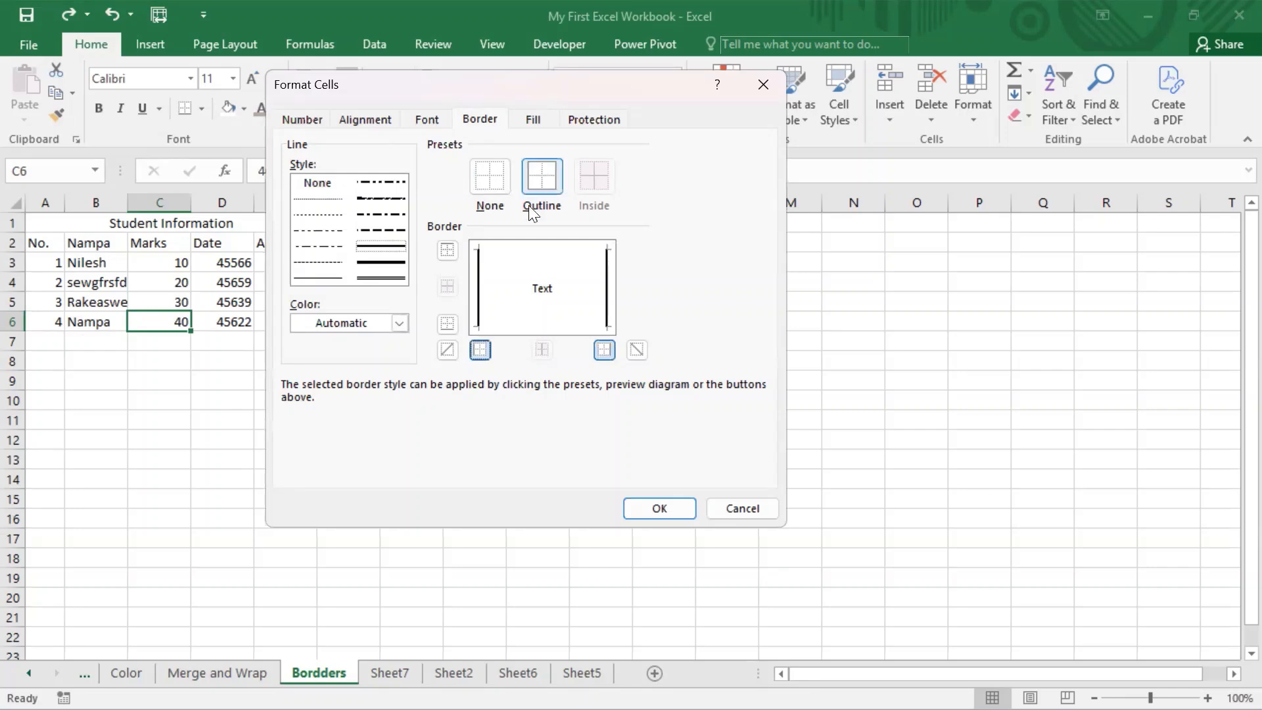
click(452, 250)
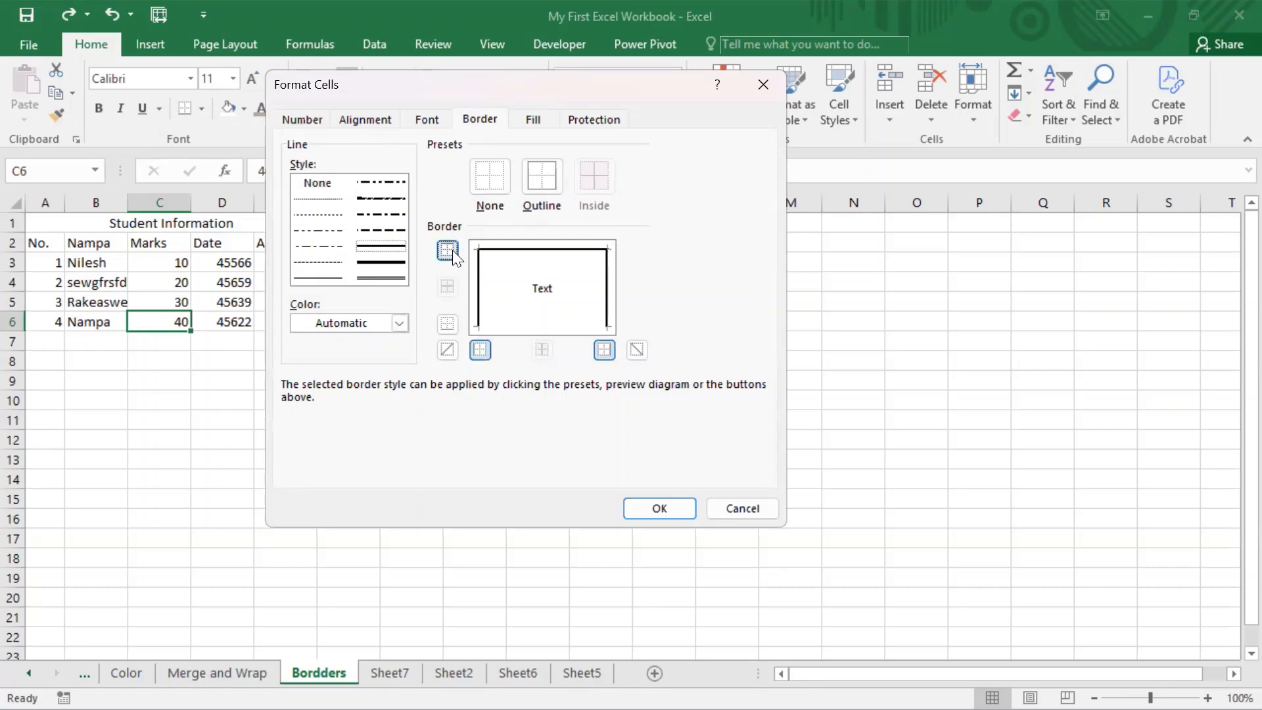
click(445, 324)
key(alt+d)
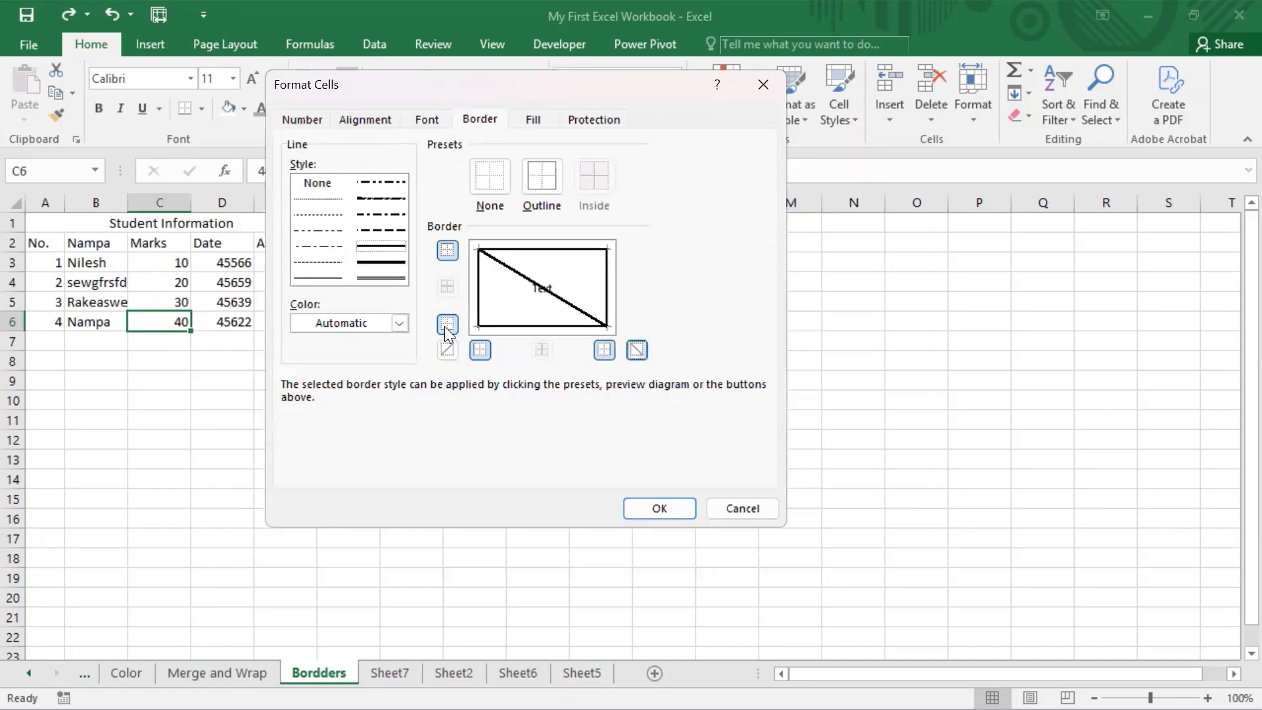
key(alt+u)
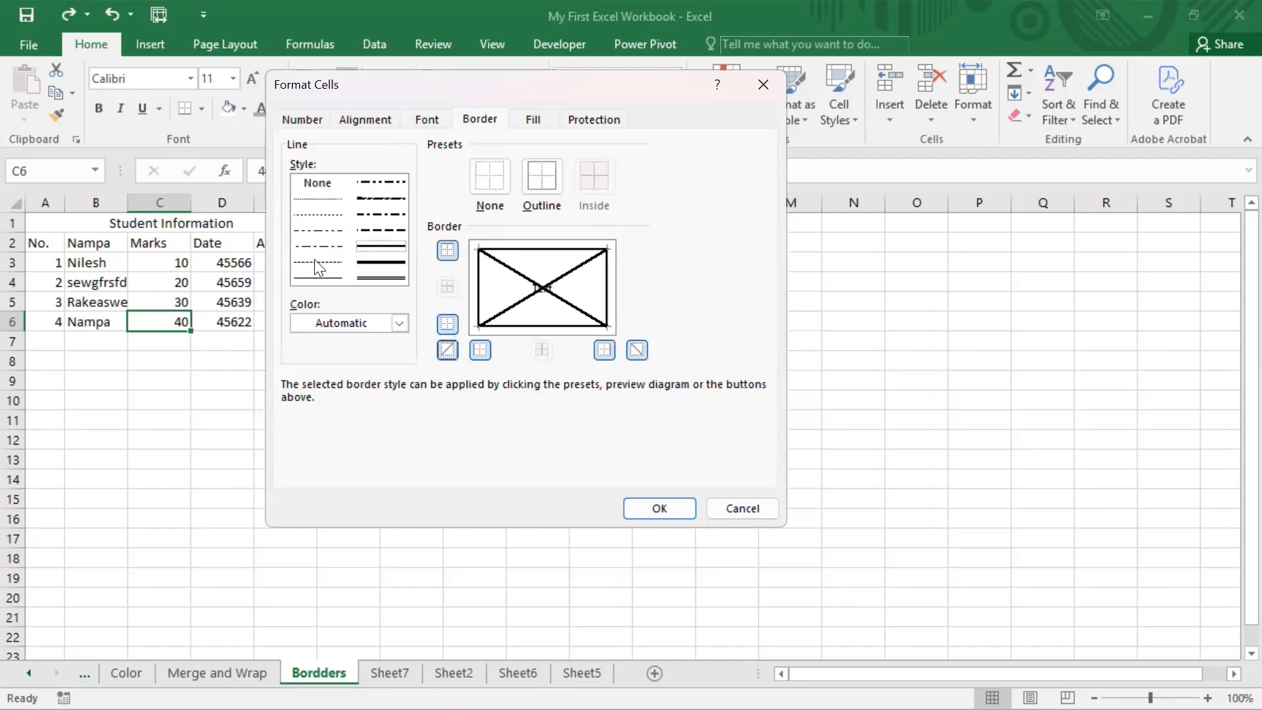
- Preview red lines on the left and right borders of C6, and discard the Format Cells changes
click(352, 320)
click(352, 321)
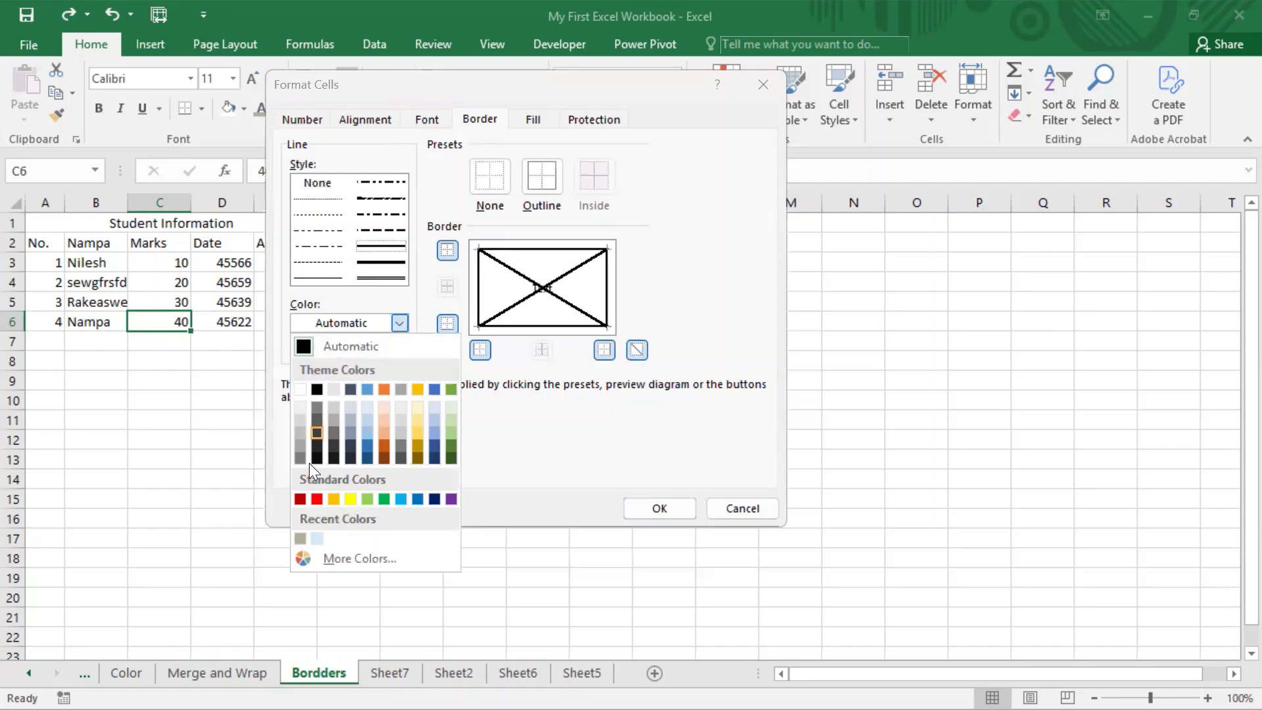
click(316, 500)
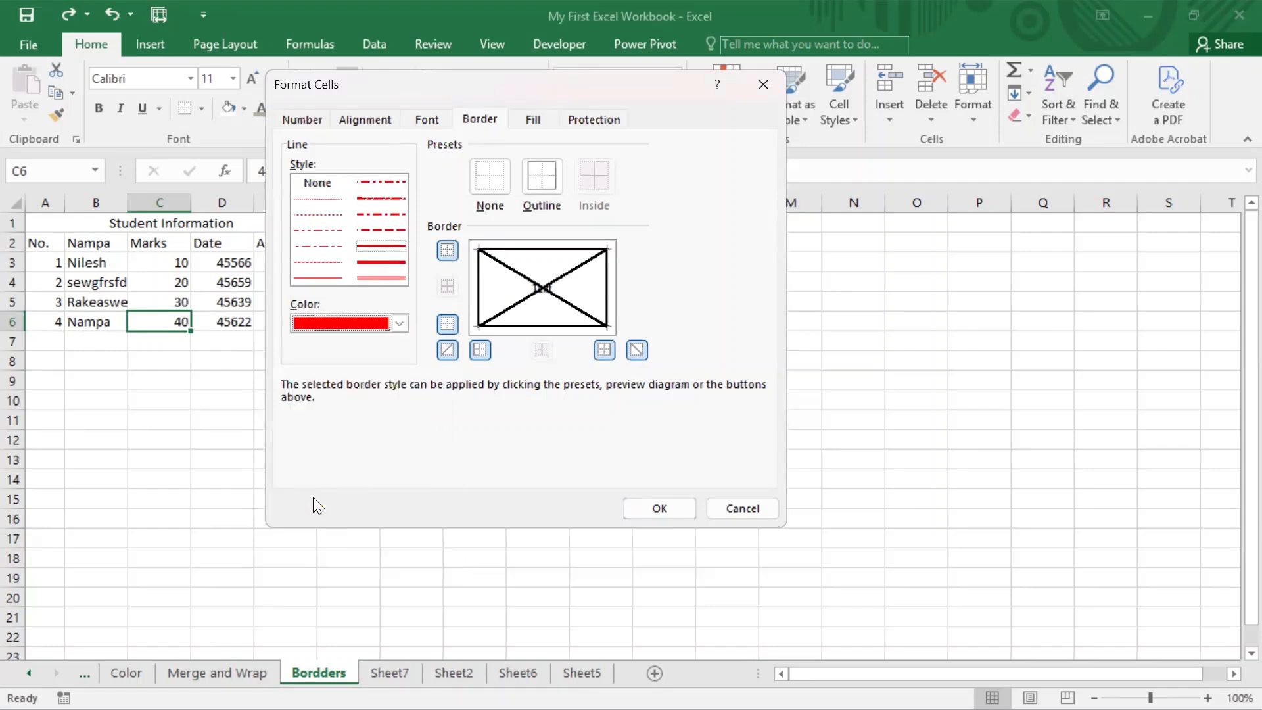
key(alt+l)
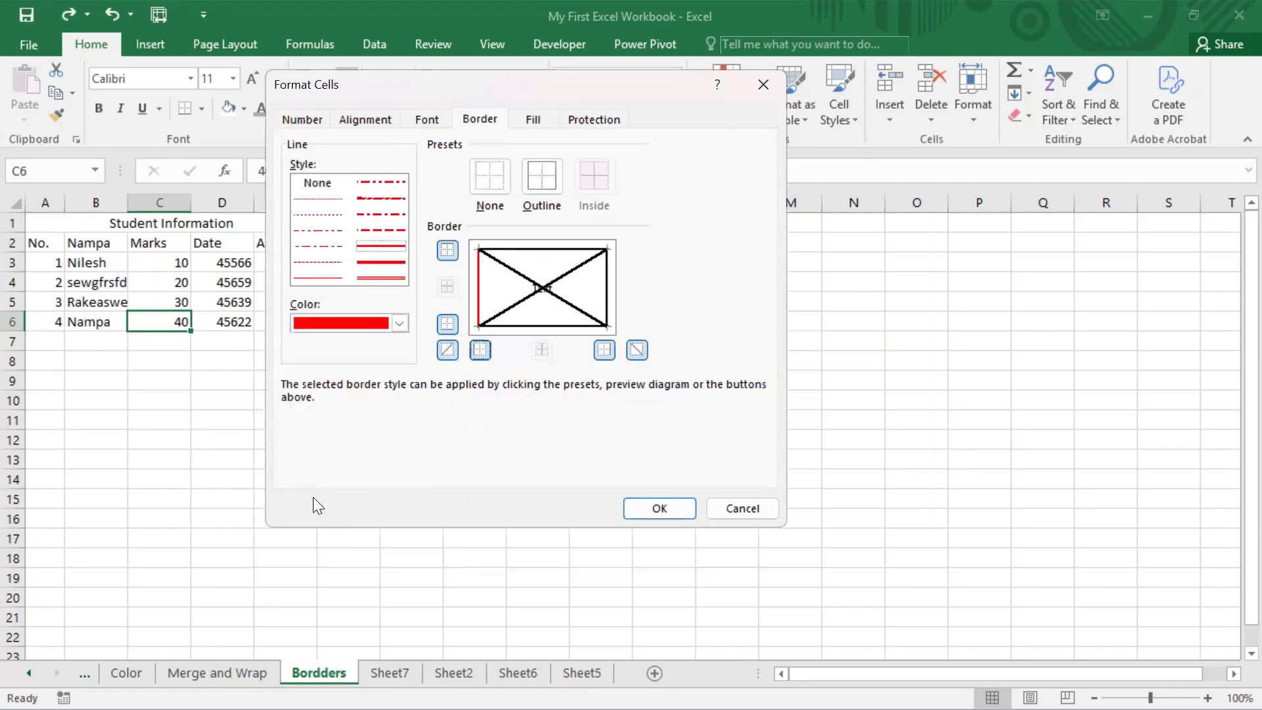
key(alt+r)
click(745, 509)
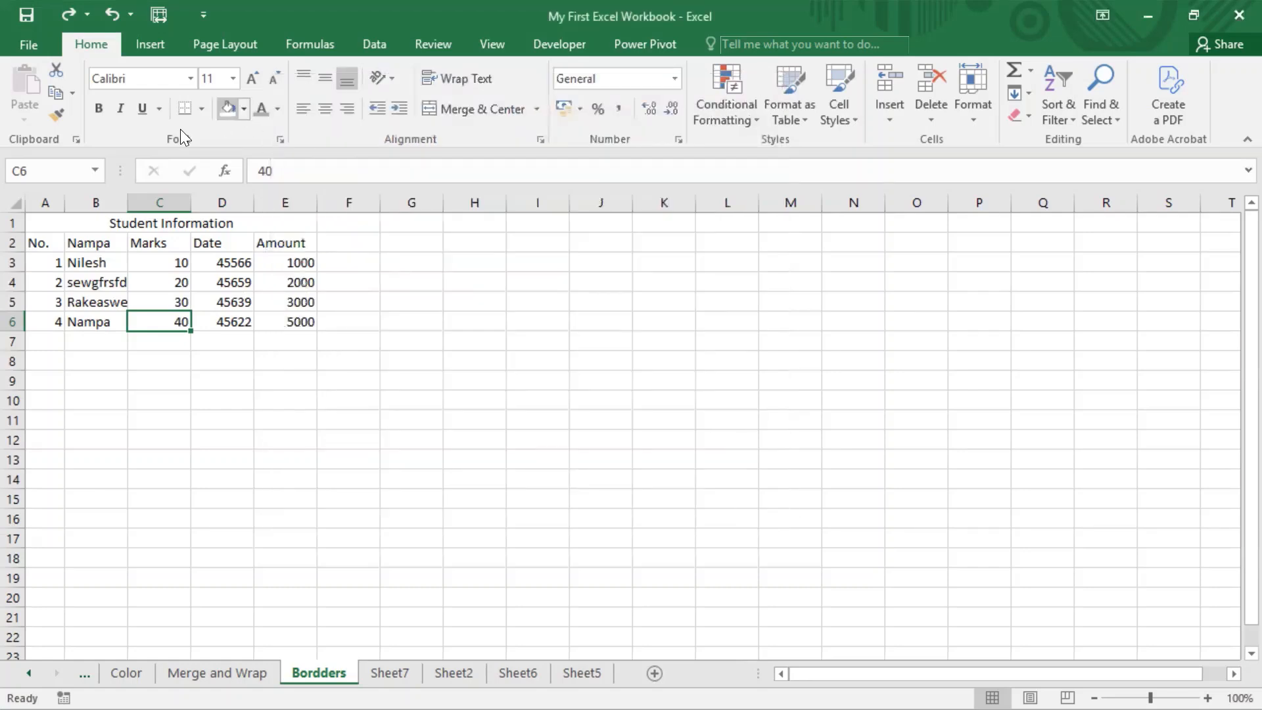
click(201, 109)
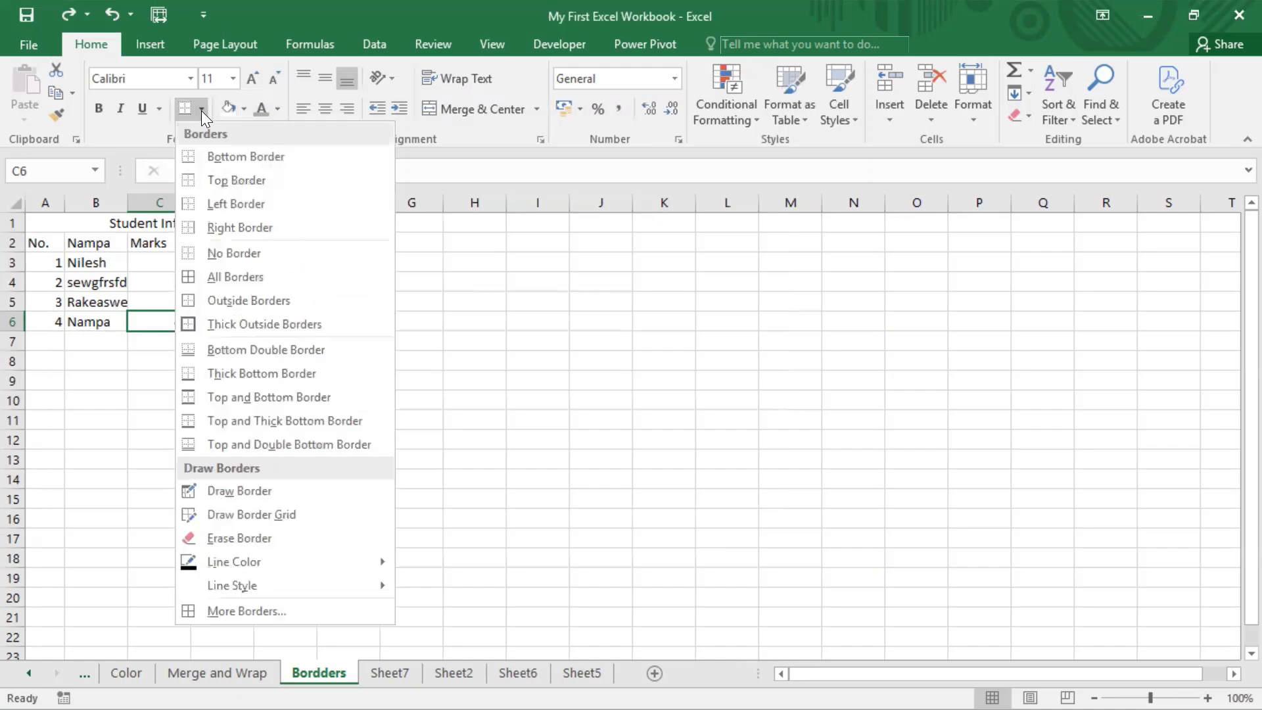
click(498, 431)
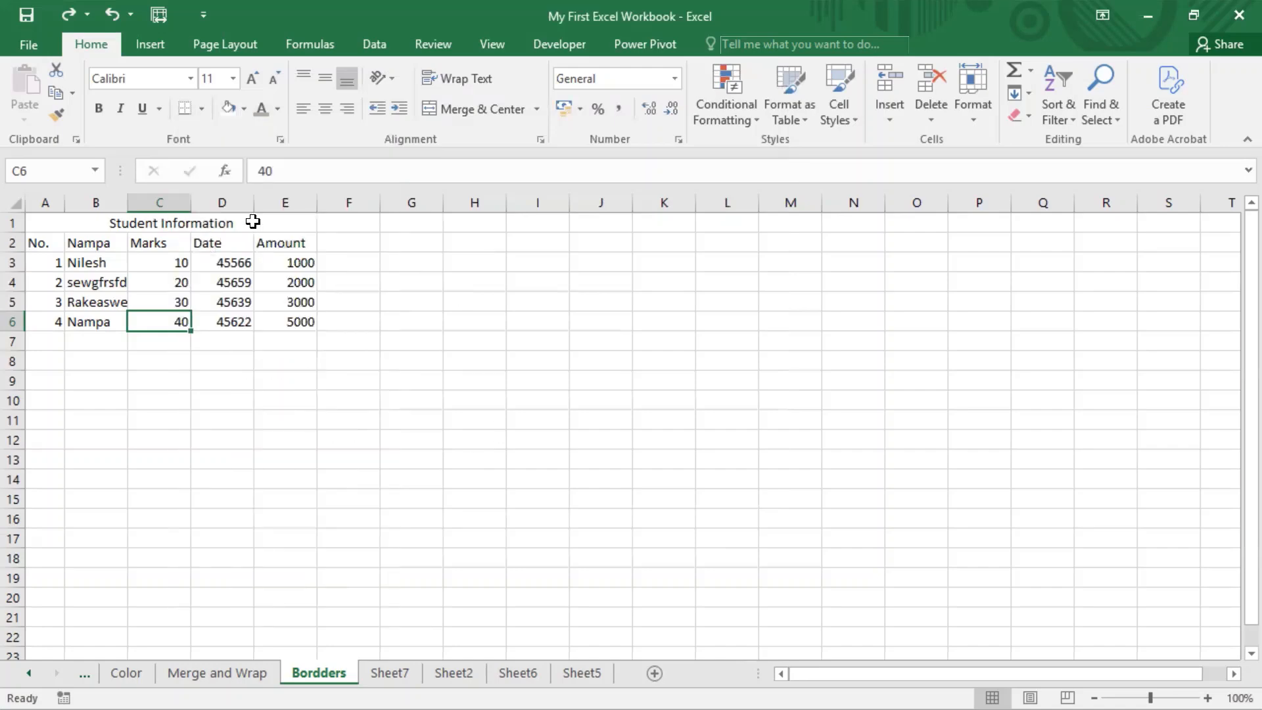
- Enlarge row 1 with the Student Information title to about five times its height
click(253, 222)
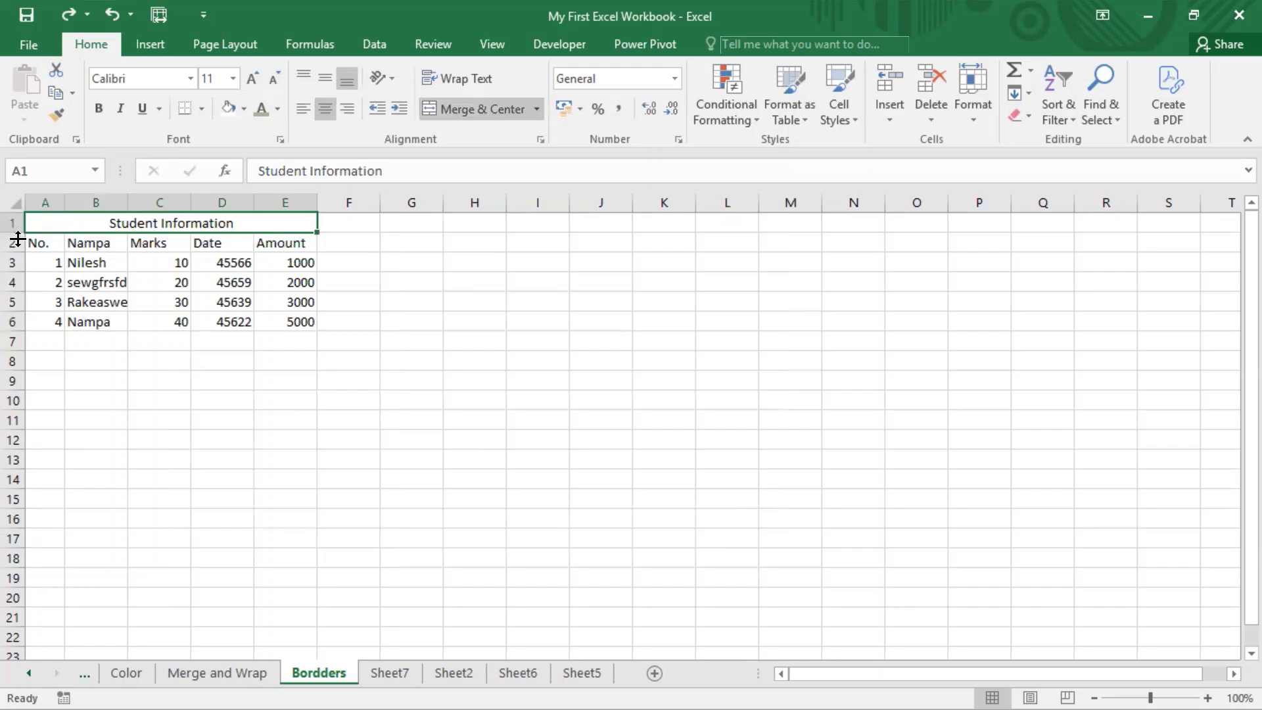
drag(18, 238, 18, 313)
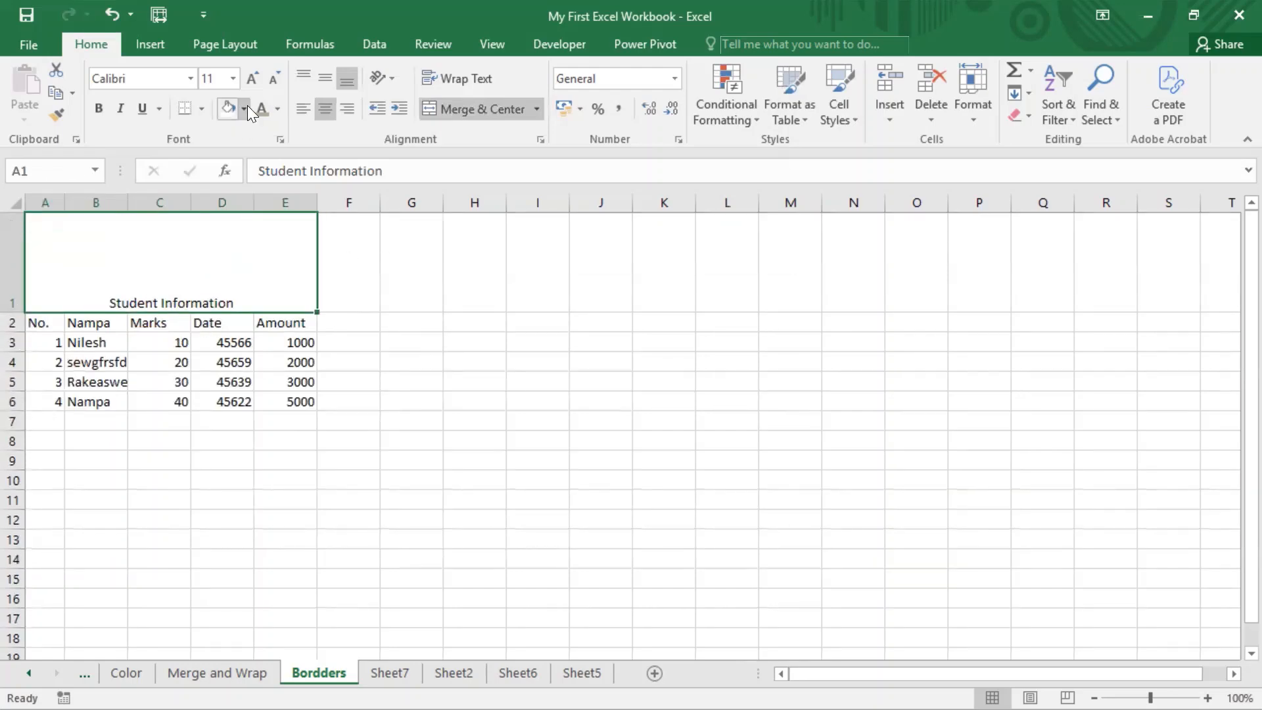
- Apply a Bottom Border to the merged Student Information title cell A1, and undo it
click(201, 107)
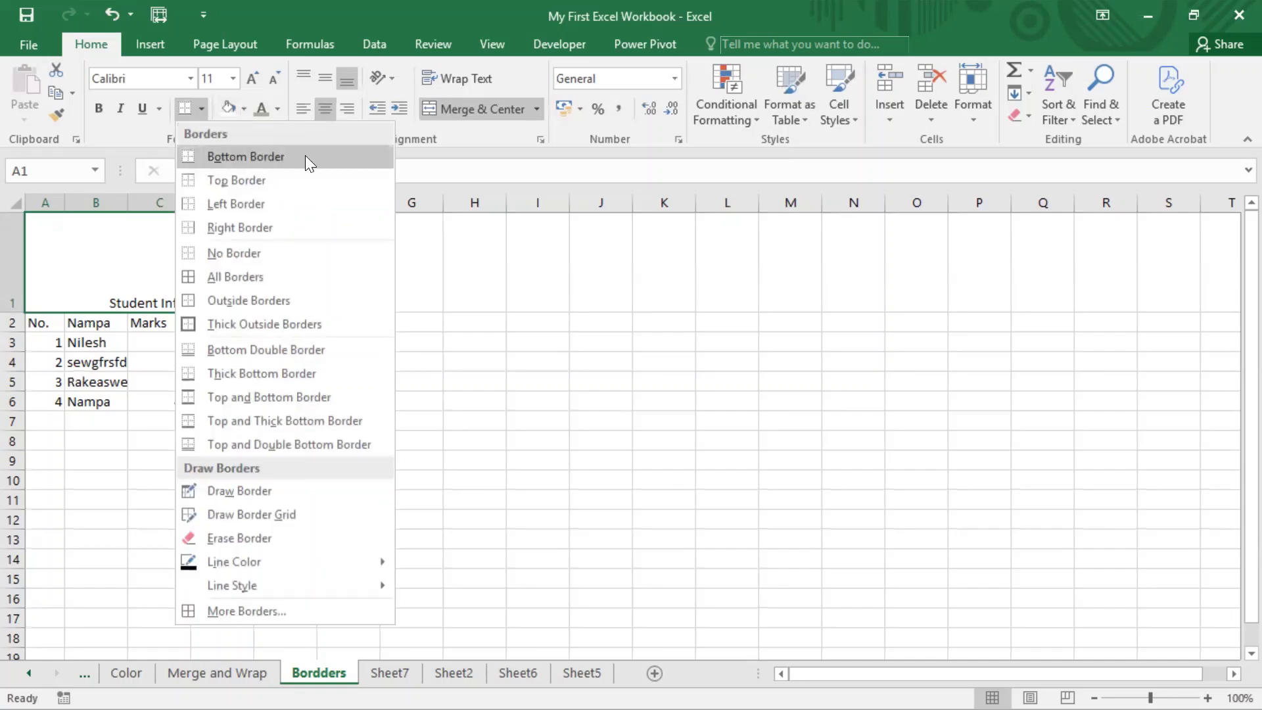
click(253, 159)
click(493, 298)
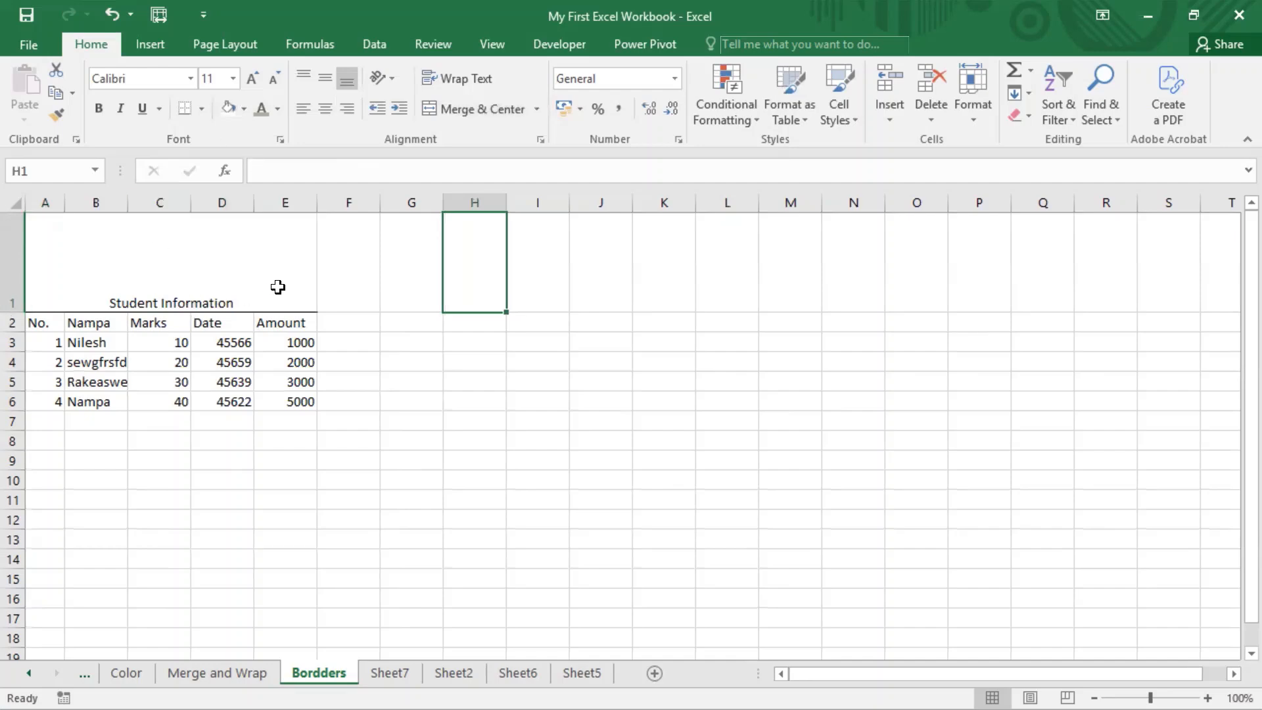
key(ctrl+z)
- Apply a Top Border to the merged Student Information title cell A1, and undo it
click(203, 112)
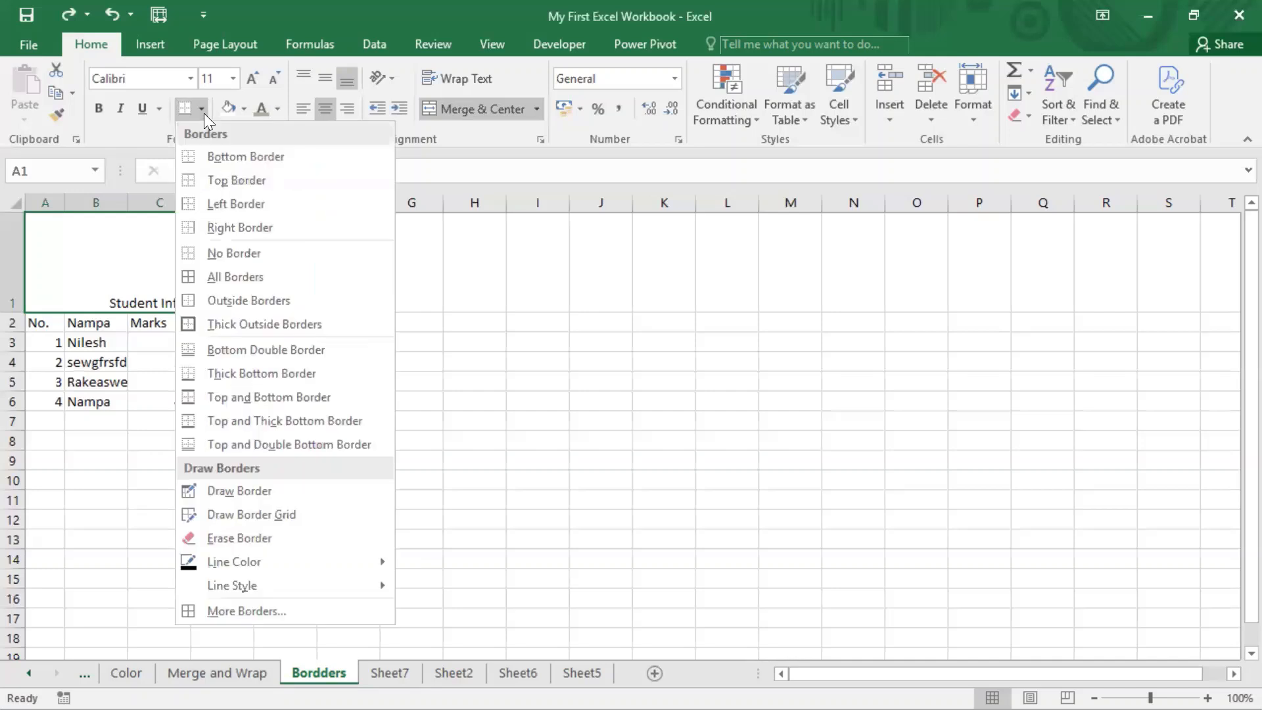
click(234, 180)
click(416, 285)
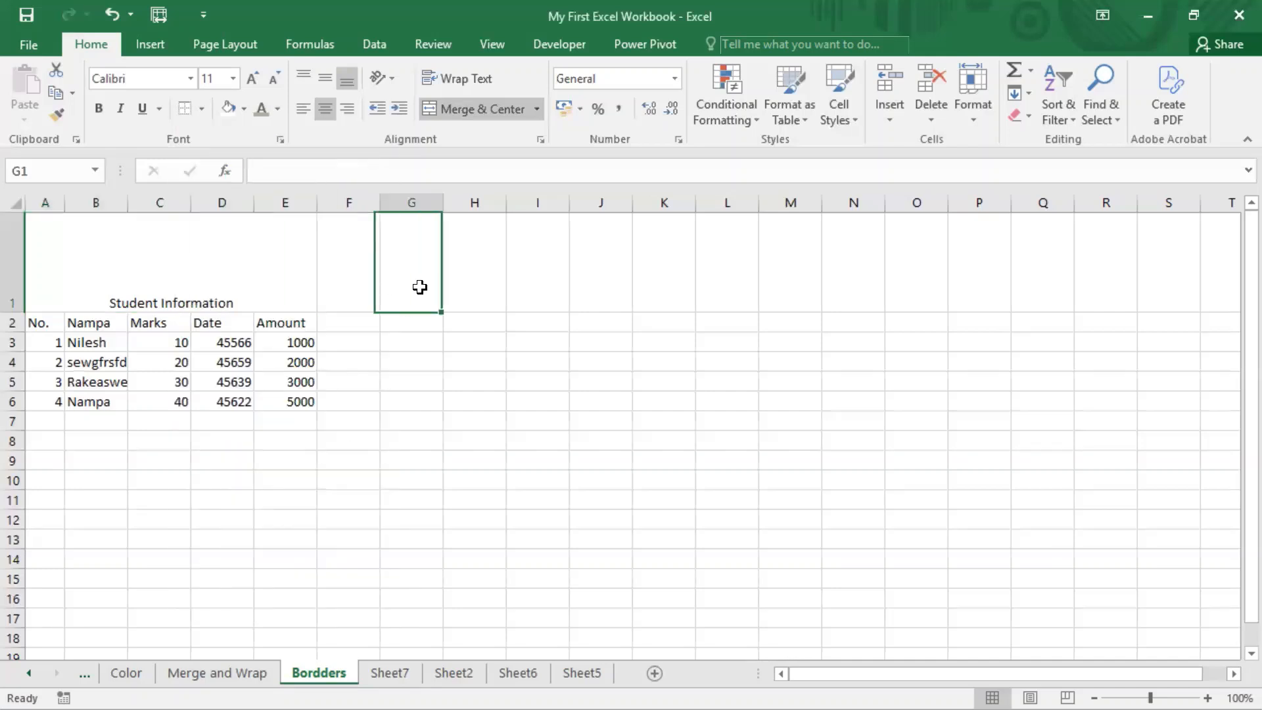
key(ctrl+z)
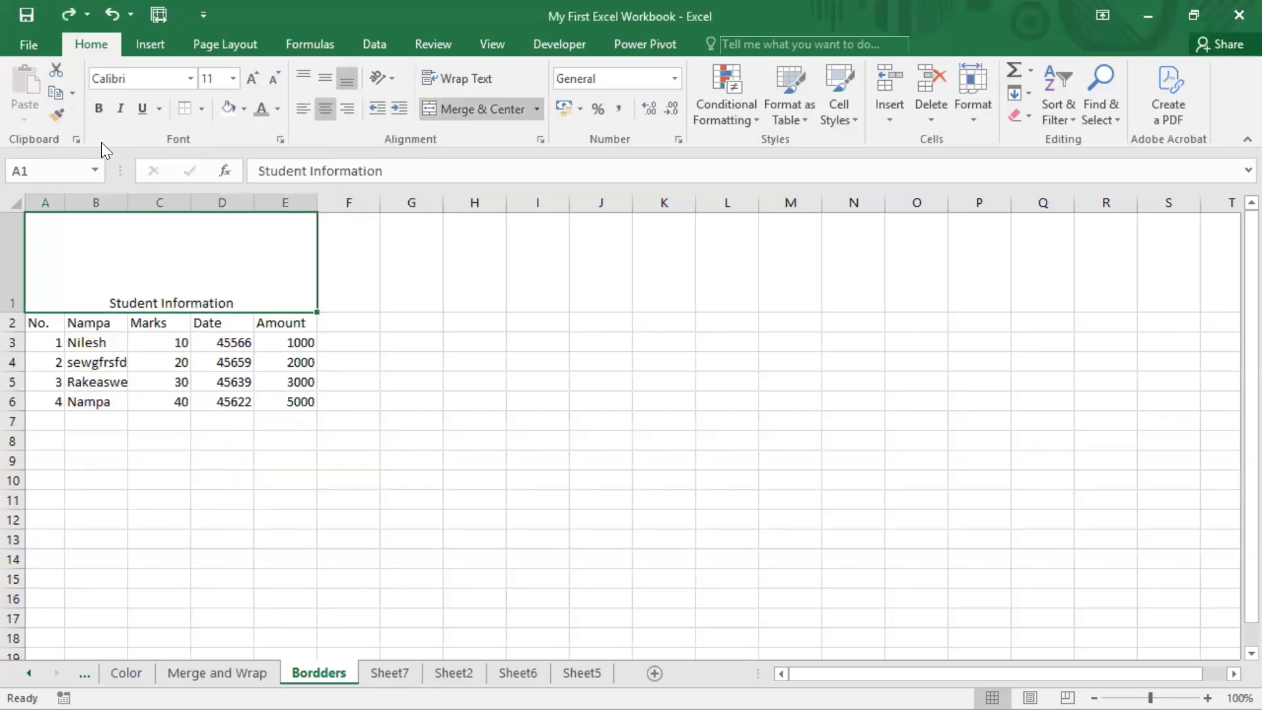
- Insert a blank row above the Student Information title row
click(14, 263)
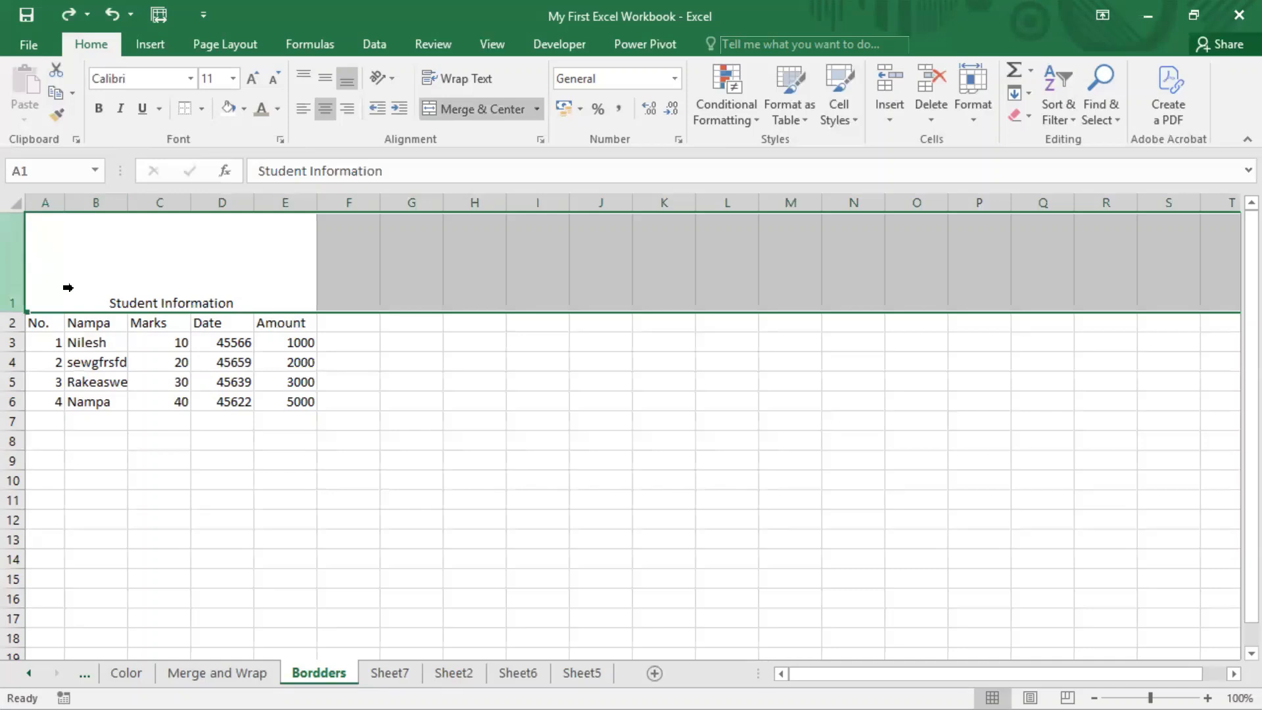
right_click(18, 262)
click(71, 400)
click(423, 394)
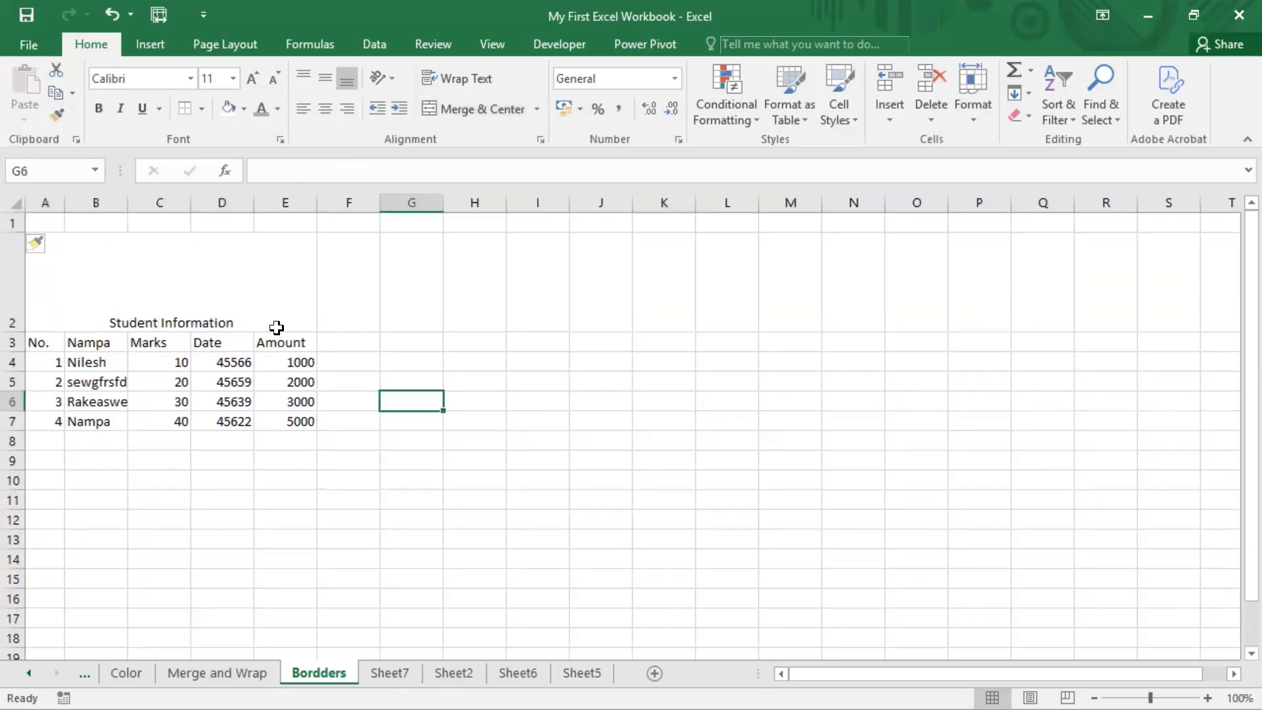
- Apply a Top Border to the Student Information title in A2, and undo it
click(220, 250)
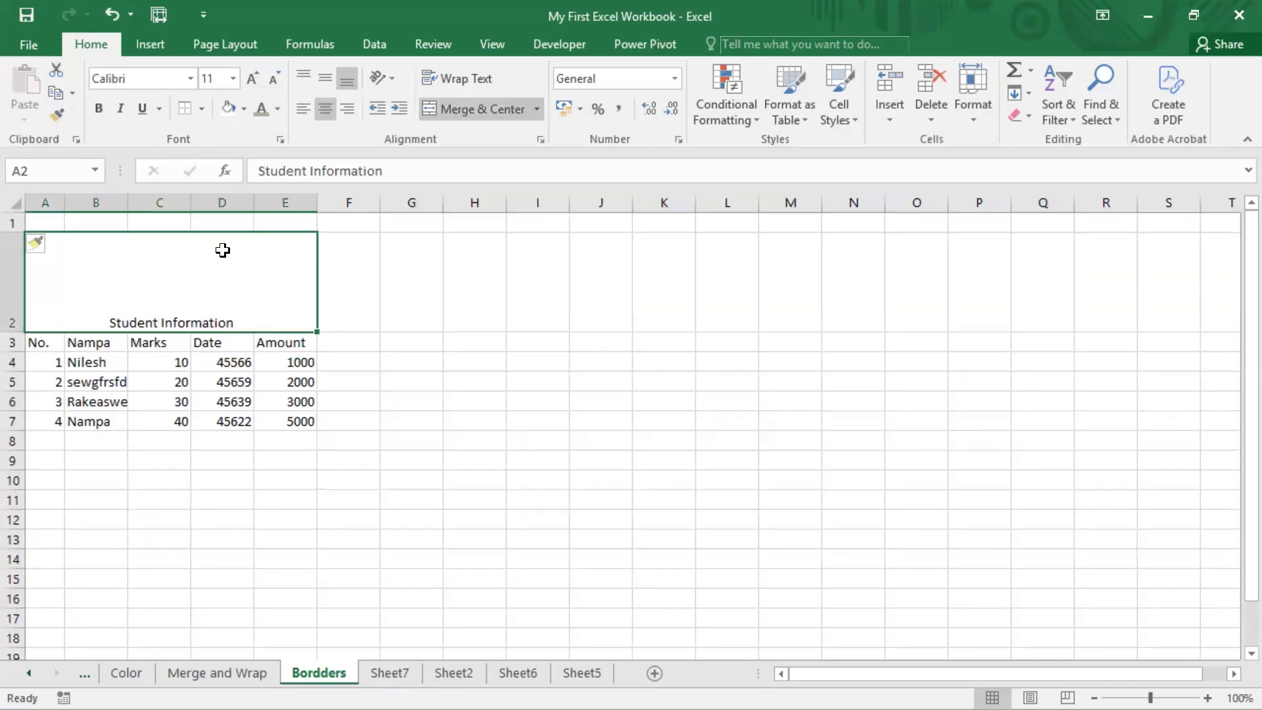
click(202, 109)
click(228, 184)
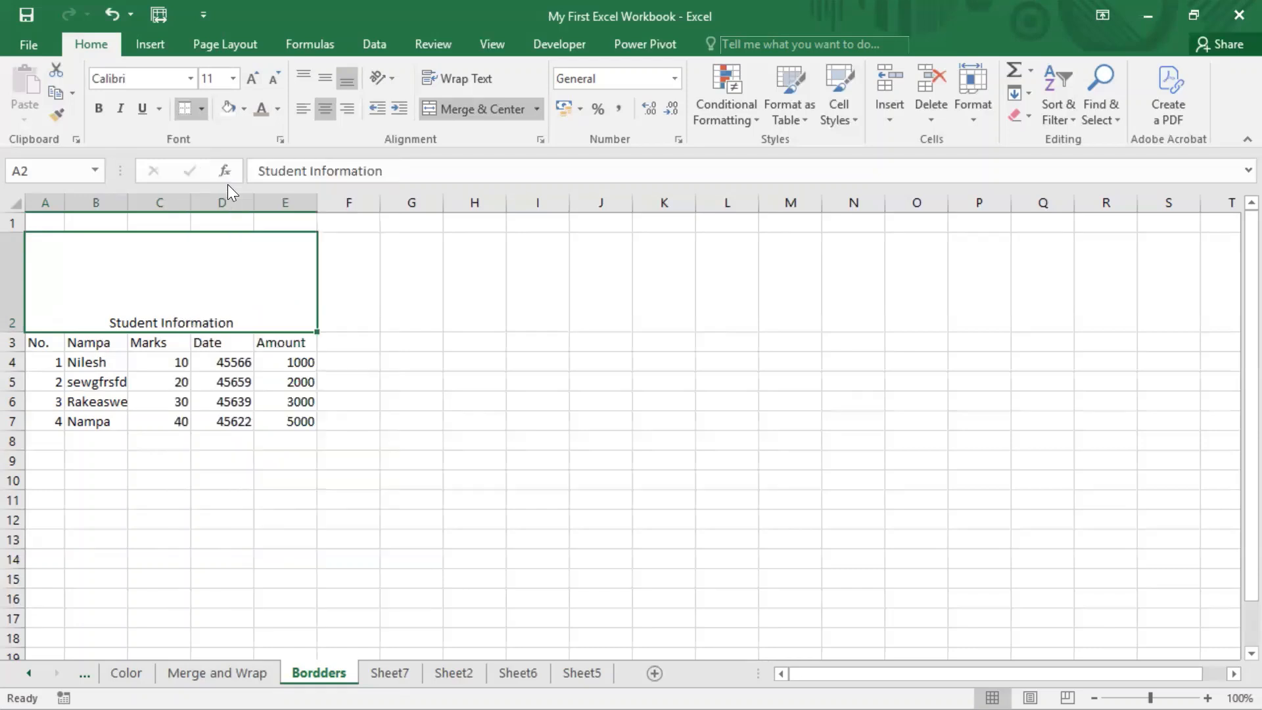
click(407, 315)
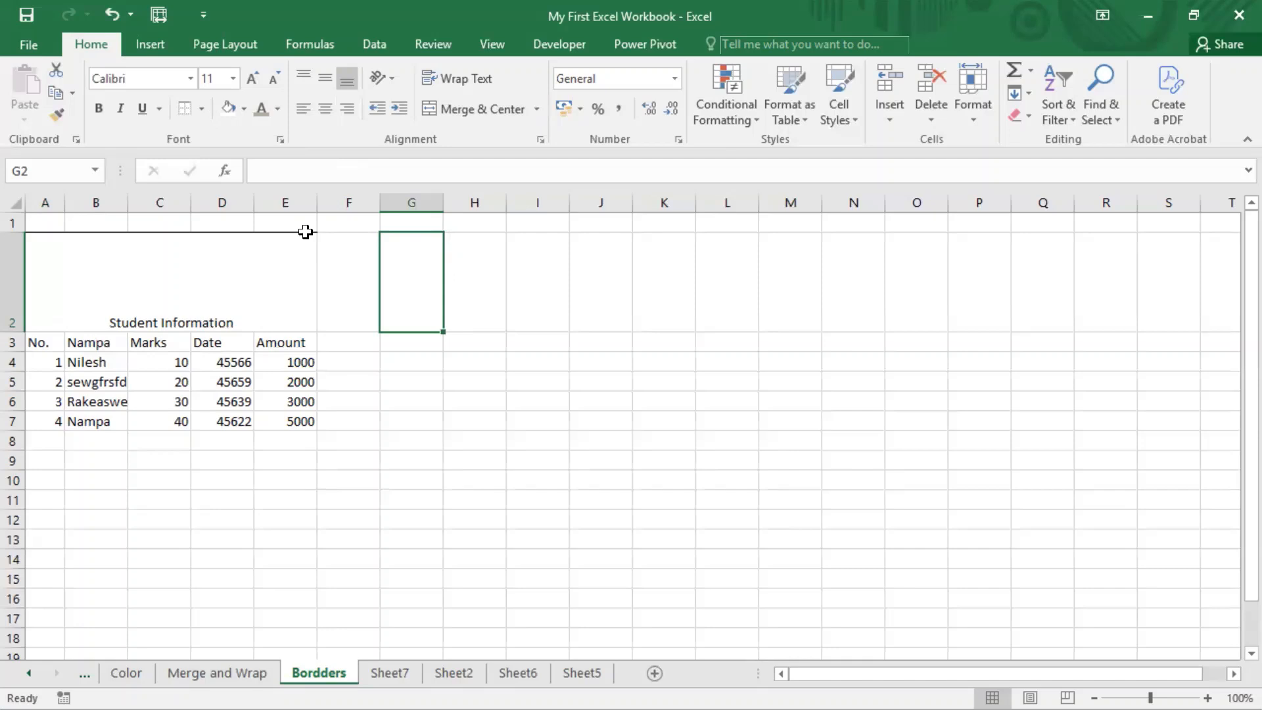
key(ctrl+z)
- Apply a Left Border to the Student Information title in A2
click(203, 112)
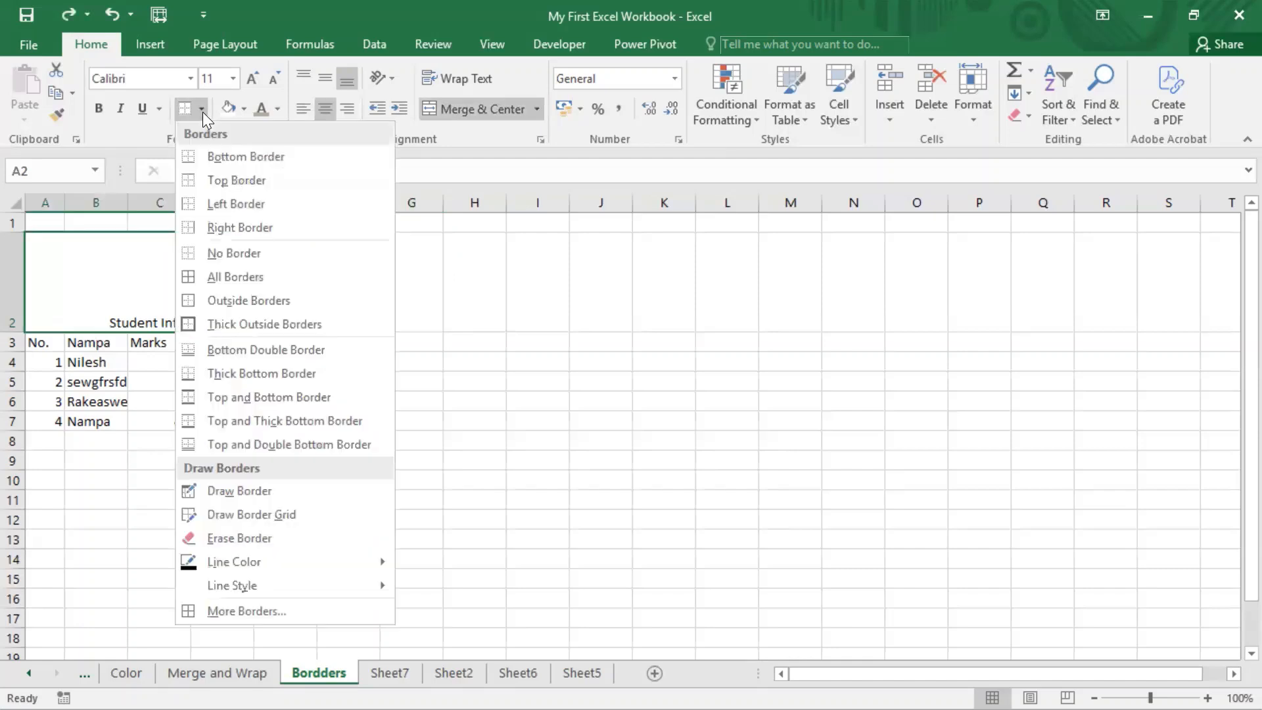
click(237, 203)
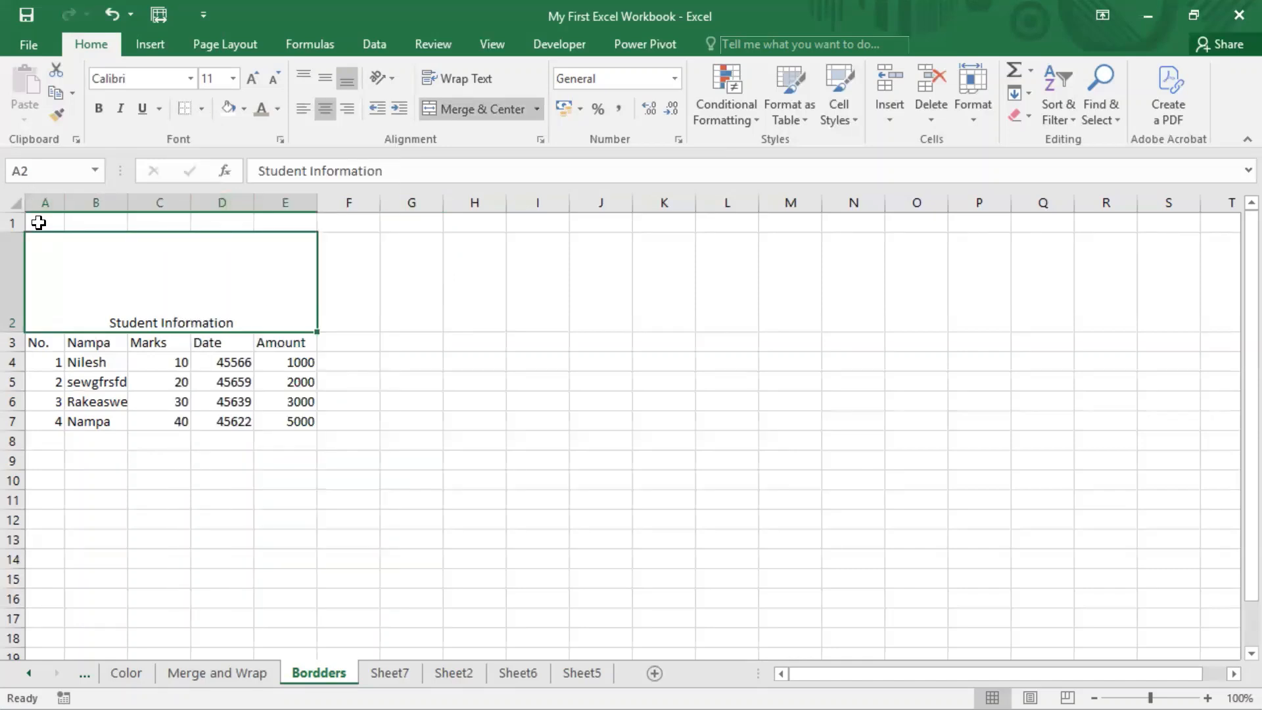
- Insert a blank column before column A to check the title's left border, and undo the insertion
click(53, 196)
right_click(53, 196)
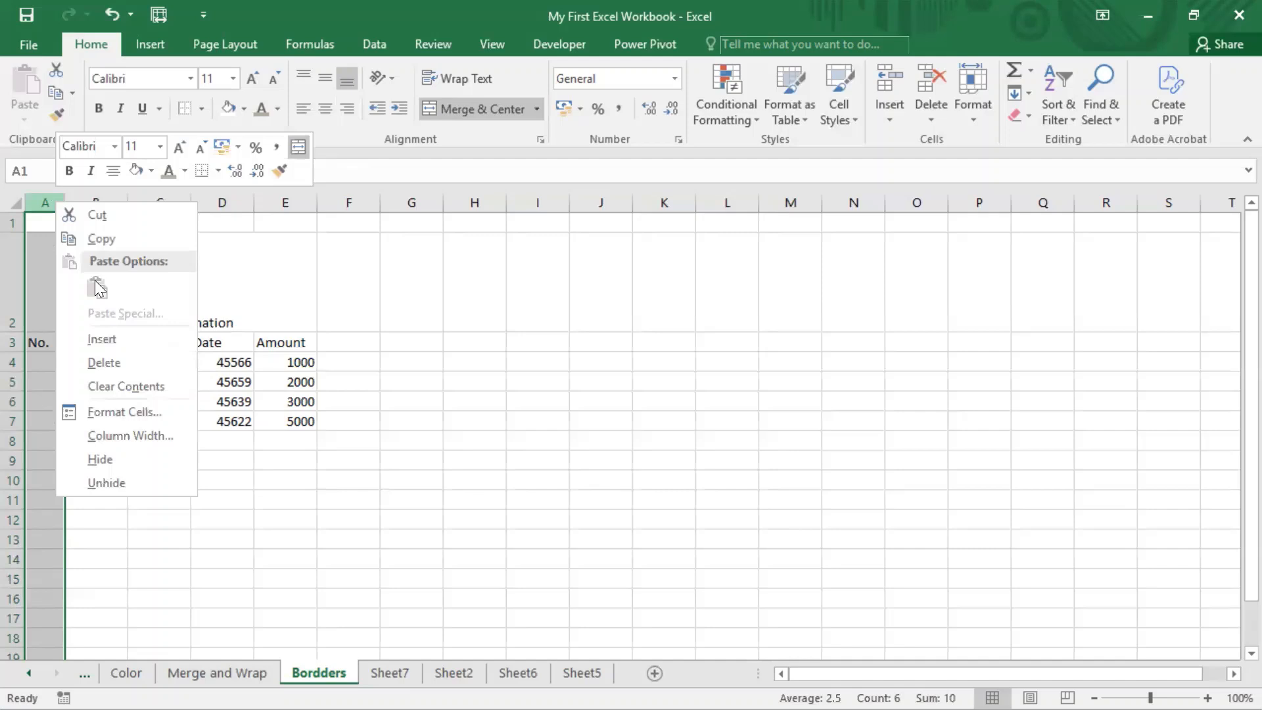
click(118, 332)
click(474, 283)
click(235, 296)
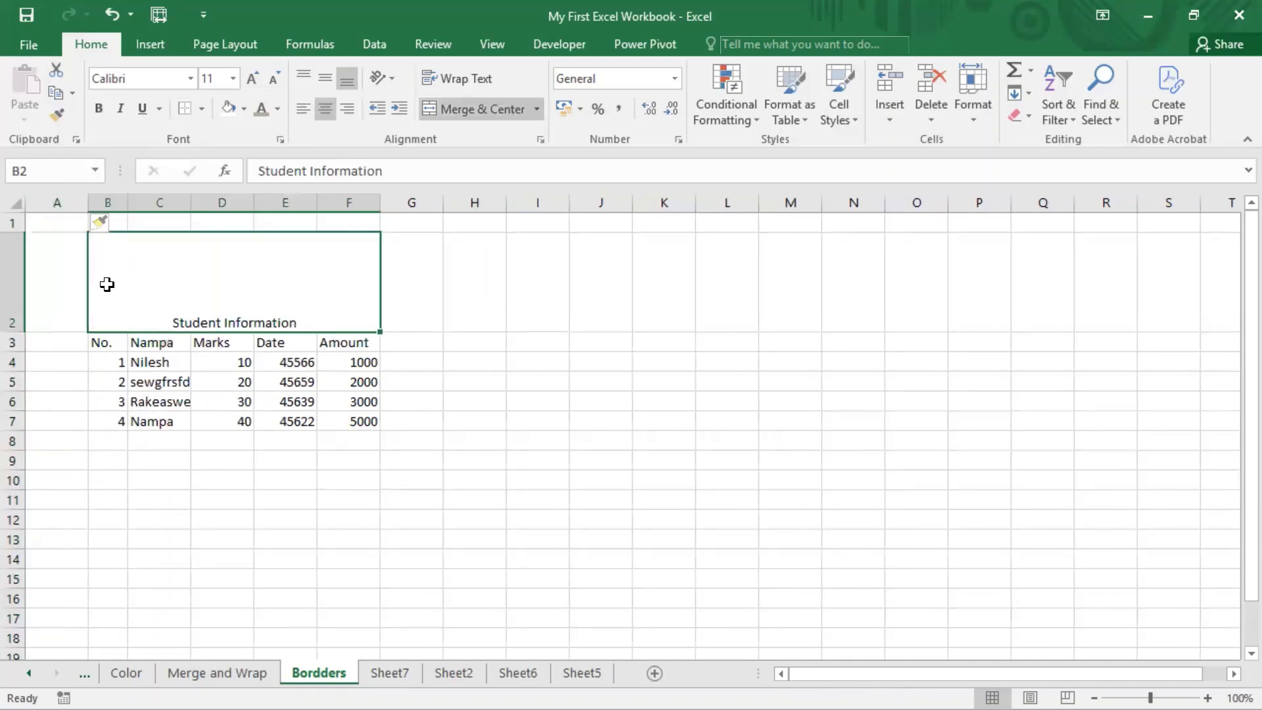
click(601, 290)
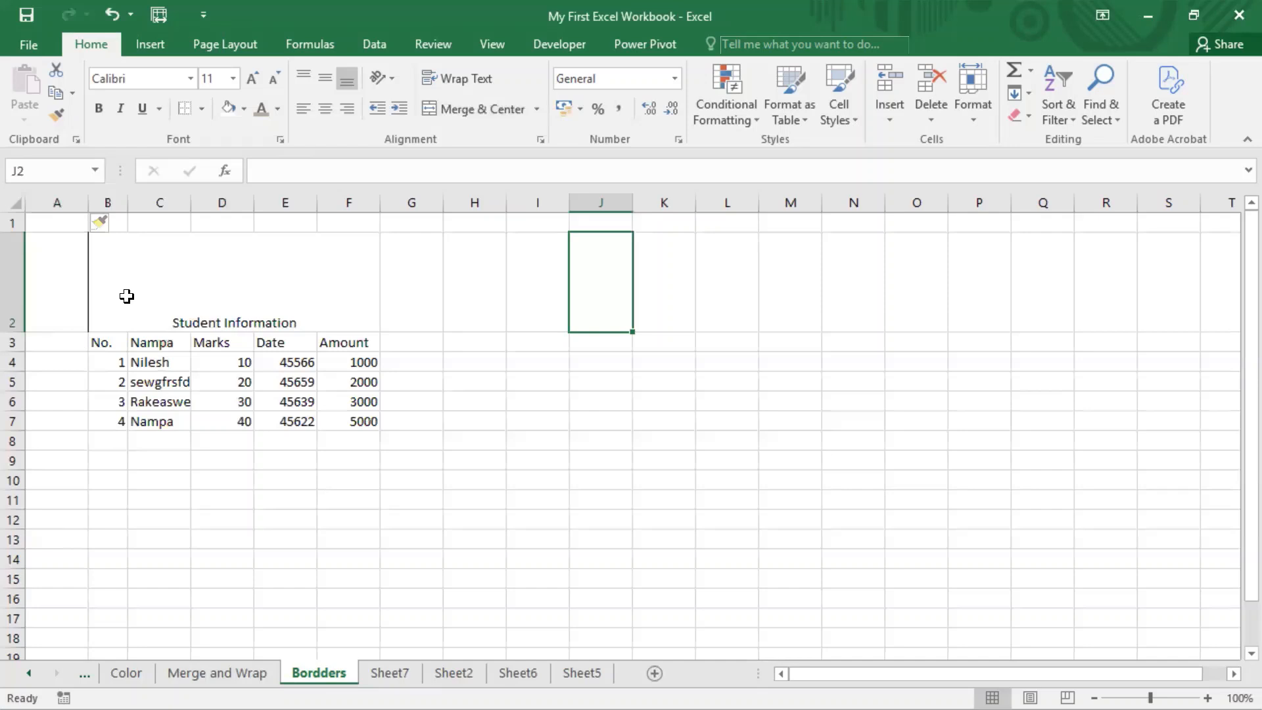
key(ctrl+z)
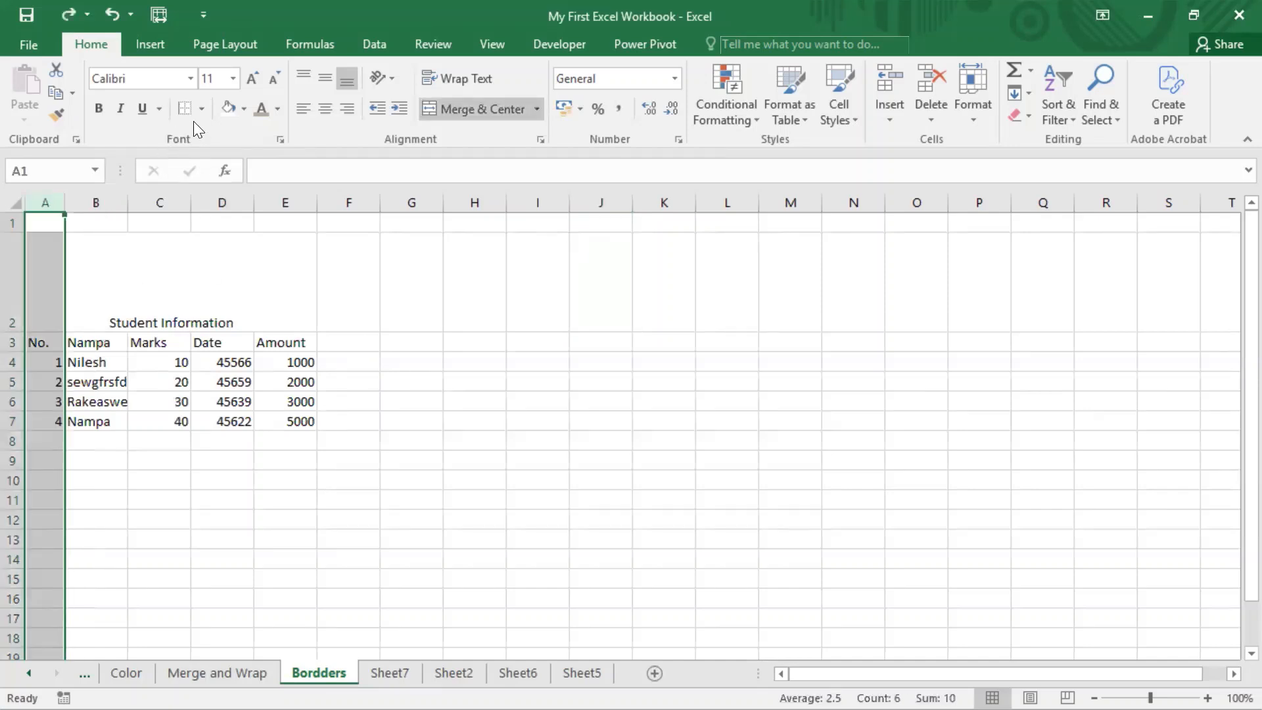
- Apply a Right Border to the Student Information title in A2, and undo it
click(115, 268)
click(29, 204)
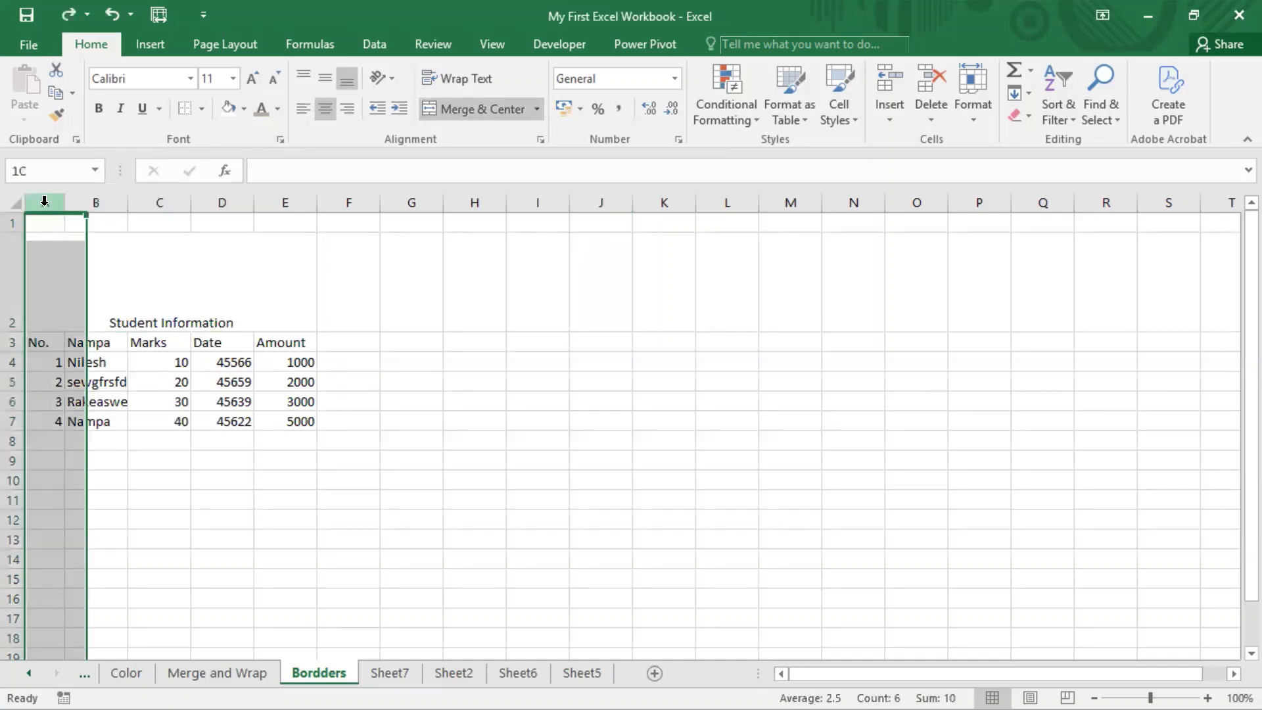
click(258, 300)
click(201, 109)
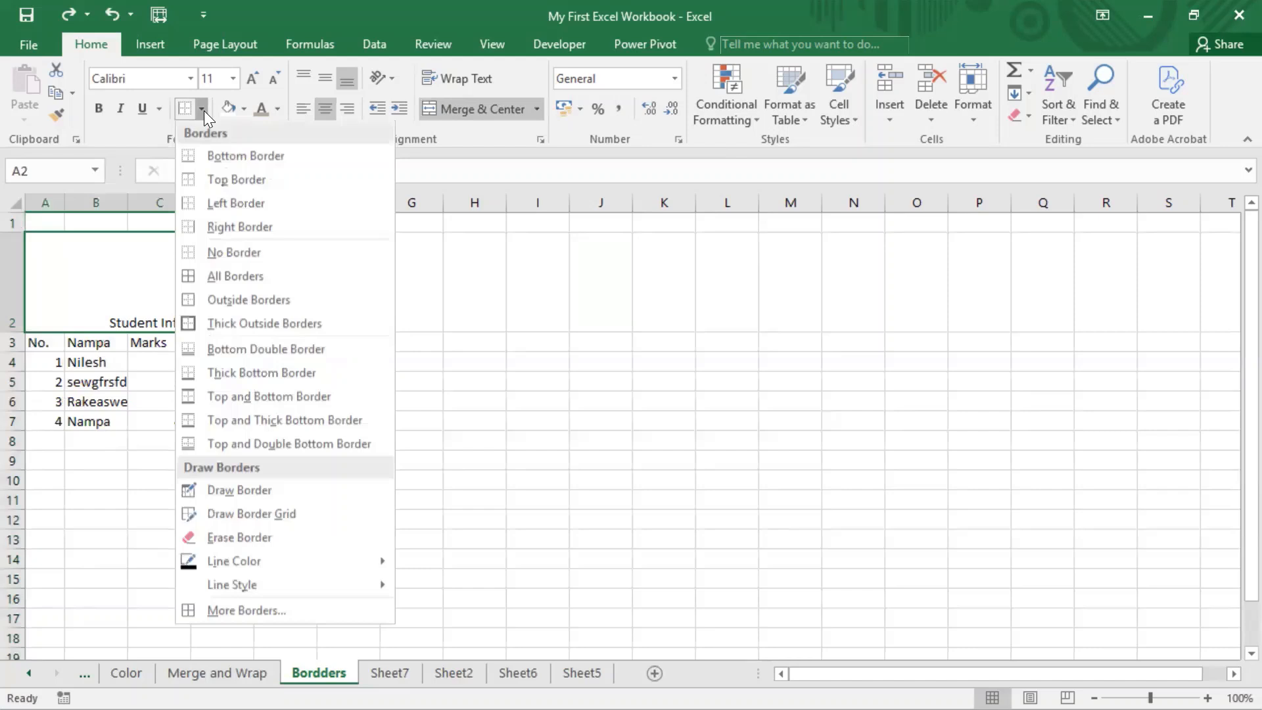
click(249, 226)
click(411, 282)
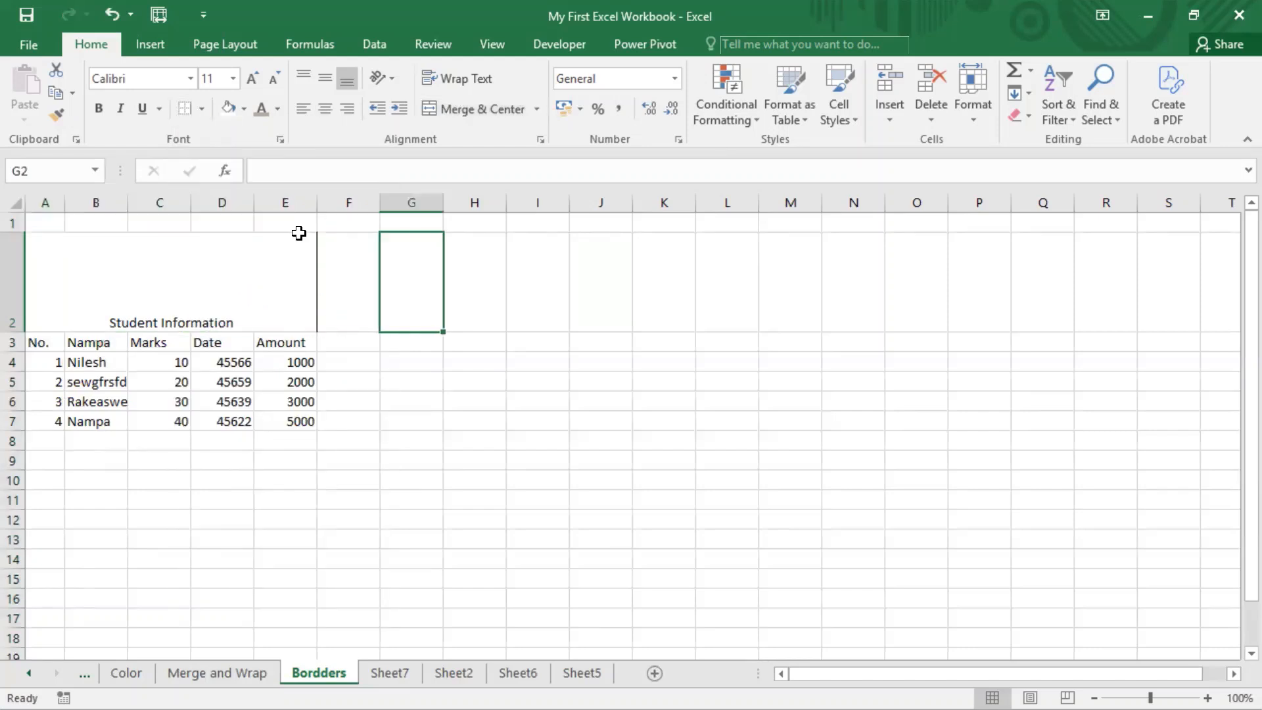
click(51, 198)
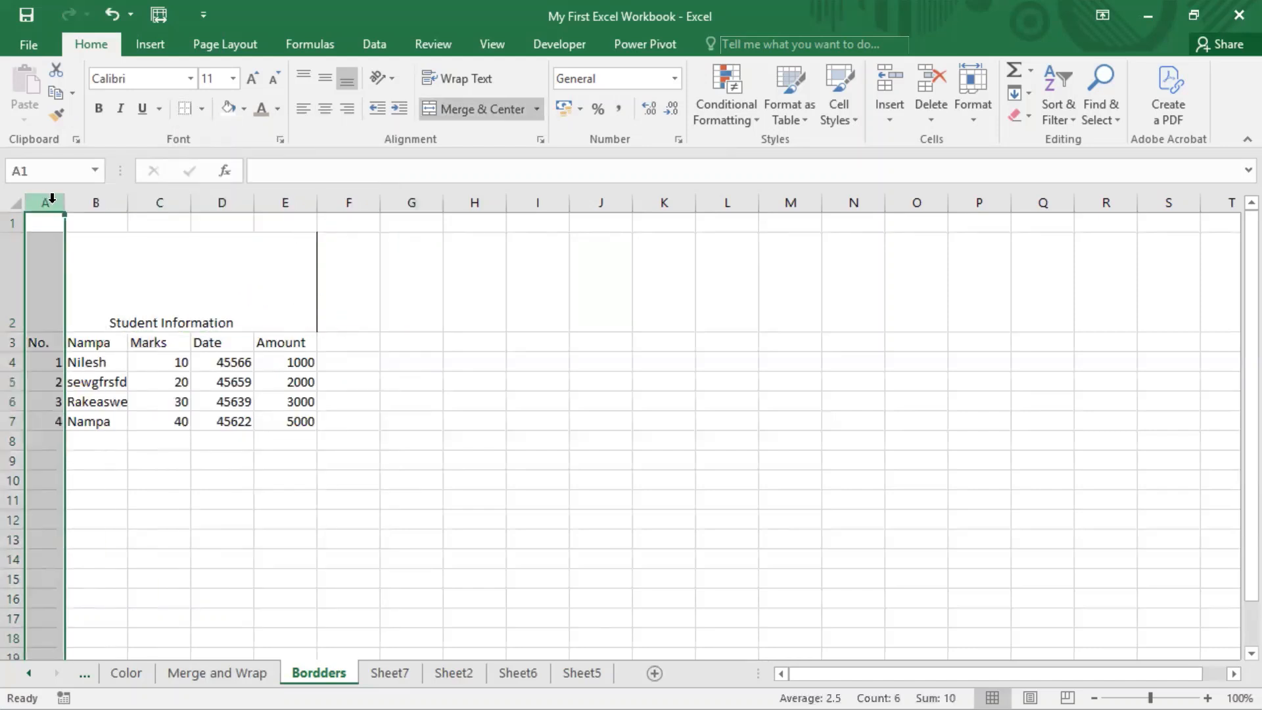
right_click(52, 199)
click(367, 299)
key(ctrl+z)
- Insert a blank column before column A
click(46, 199)
right_click(48, 201)
click(116, 337)
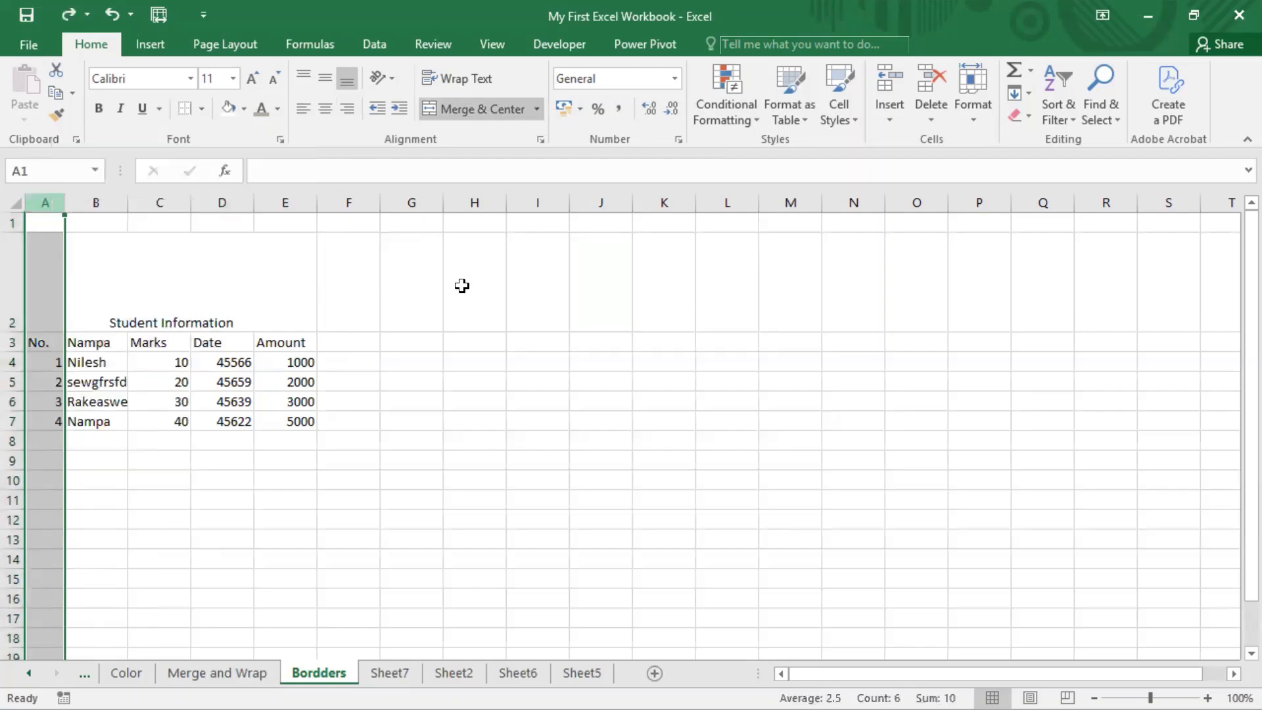
click(460, 284)
- Set the Student Information title in B2 to No Border, and apply All Borders to it
click(285, 248)
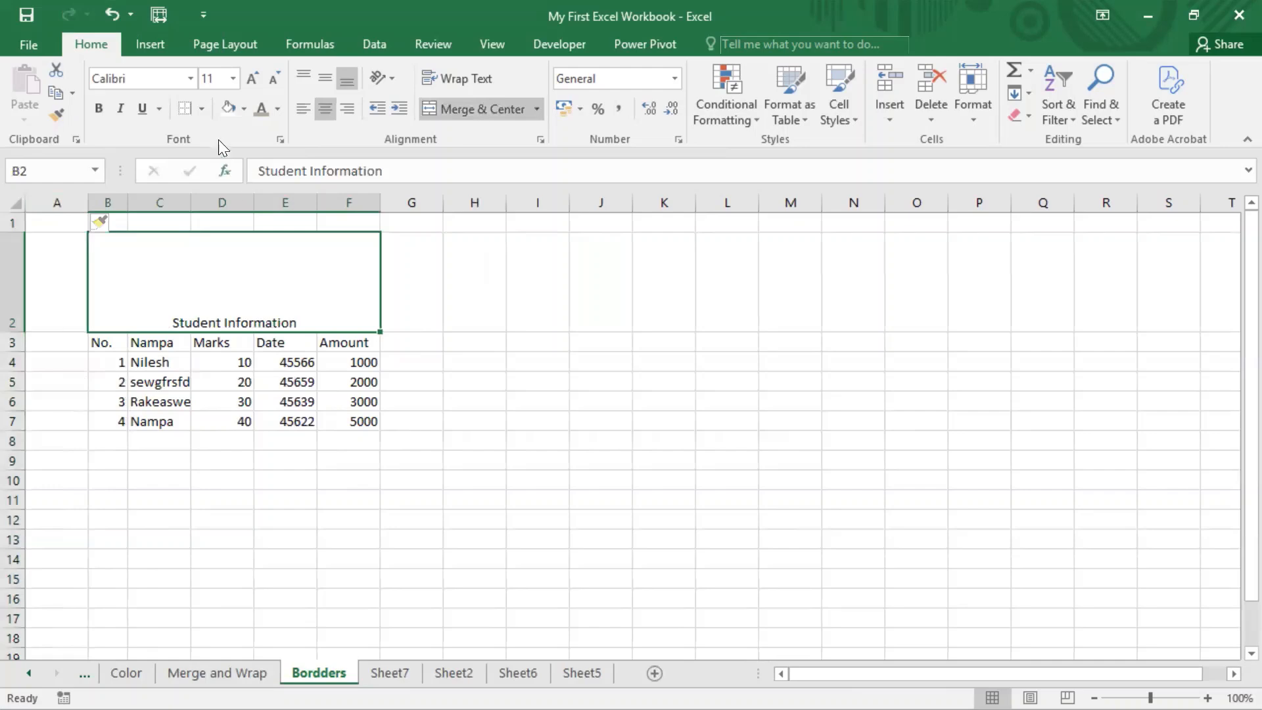
click(201, 109)
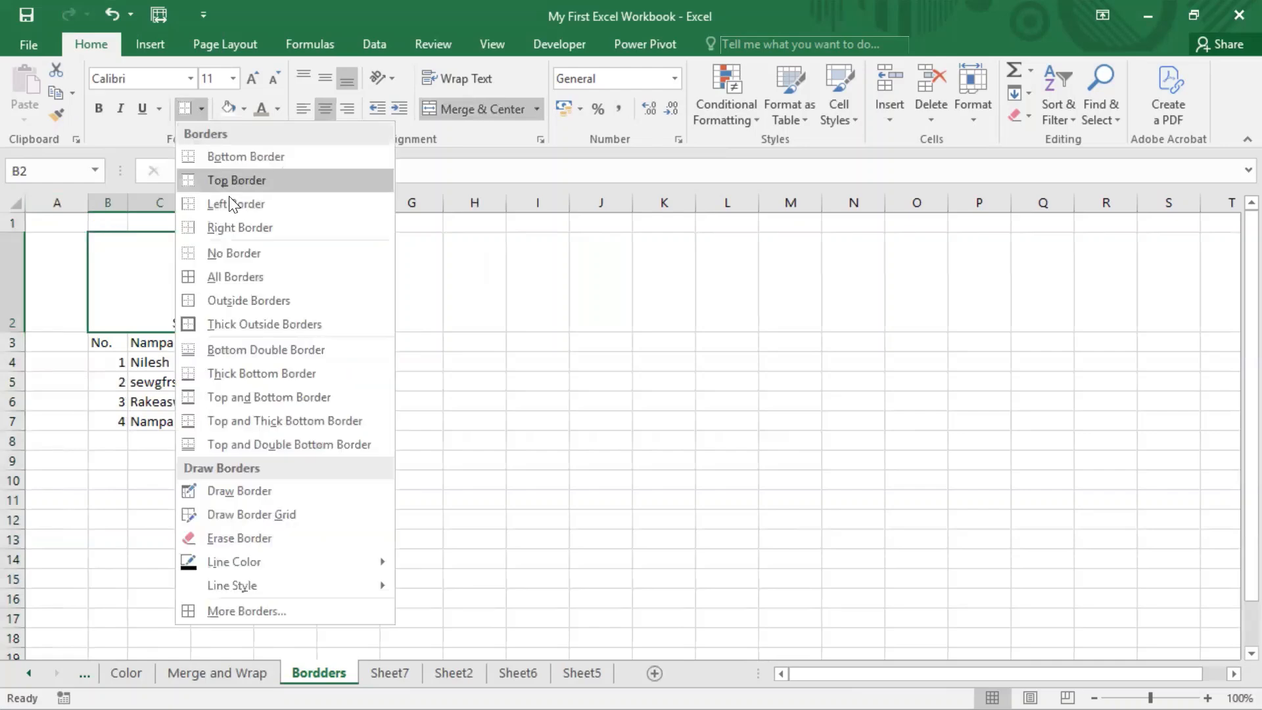
click(238, 255)
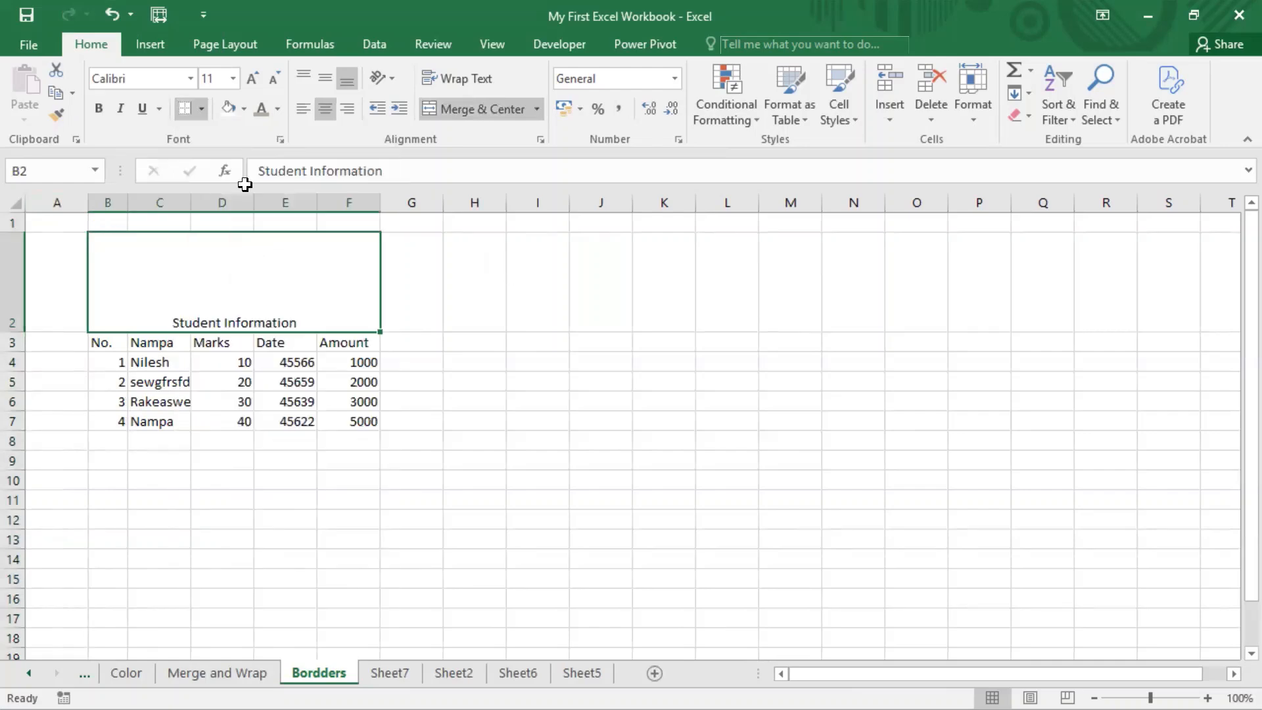
click(203, 109)
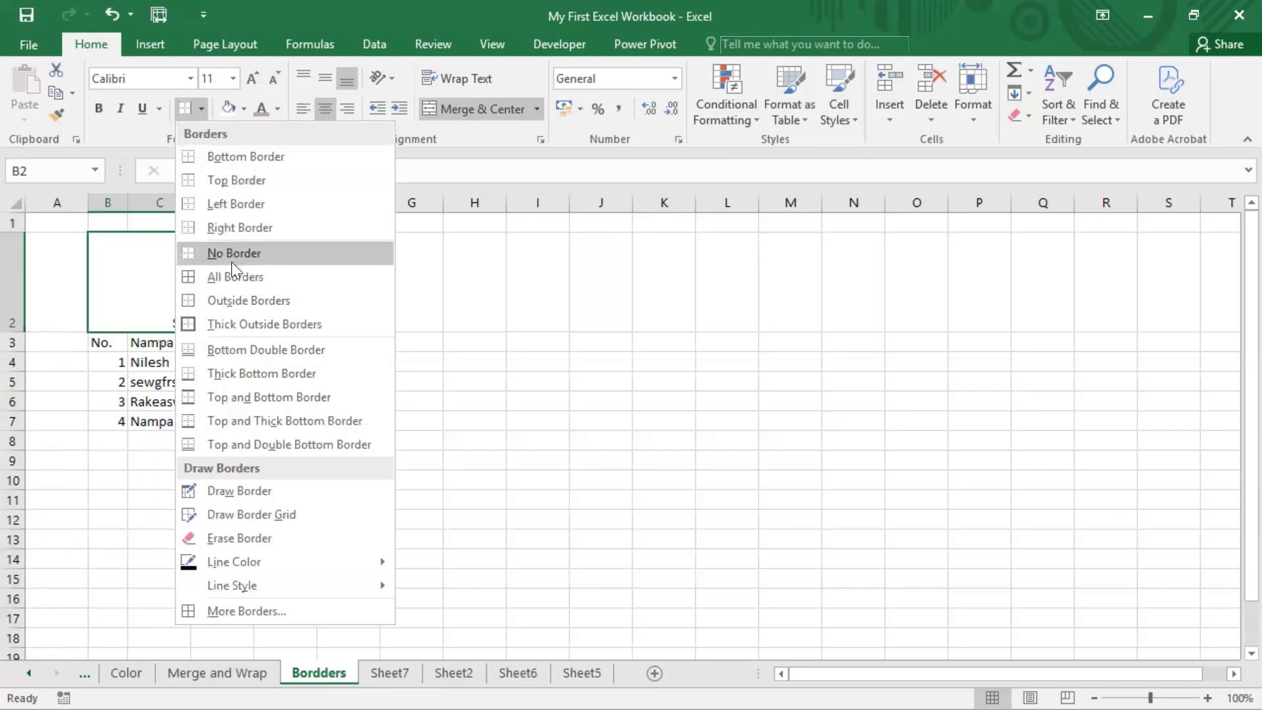
click(229, 274)
click(456, 288)
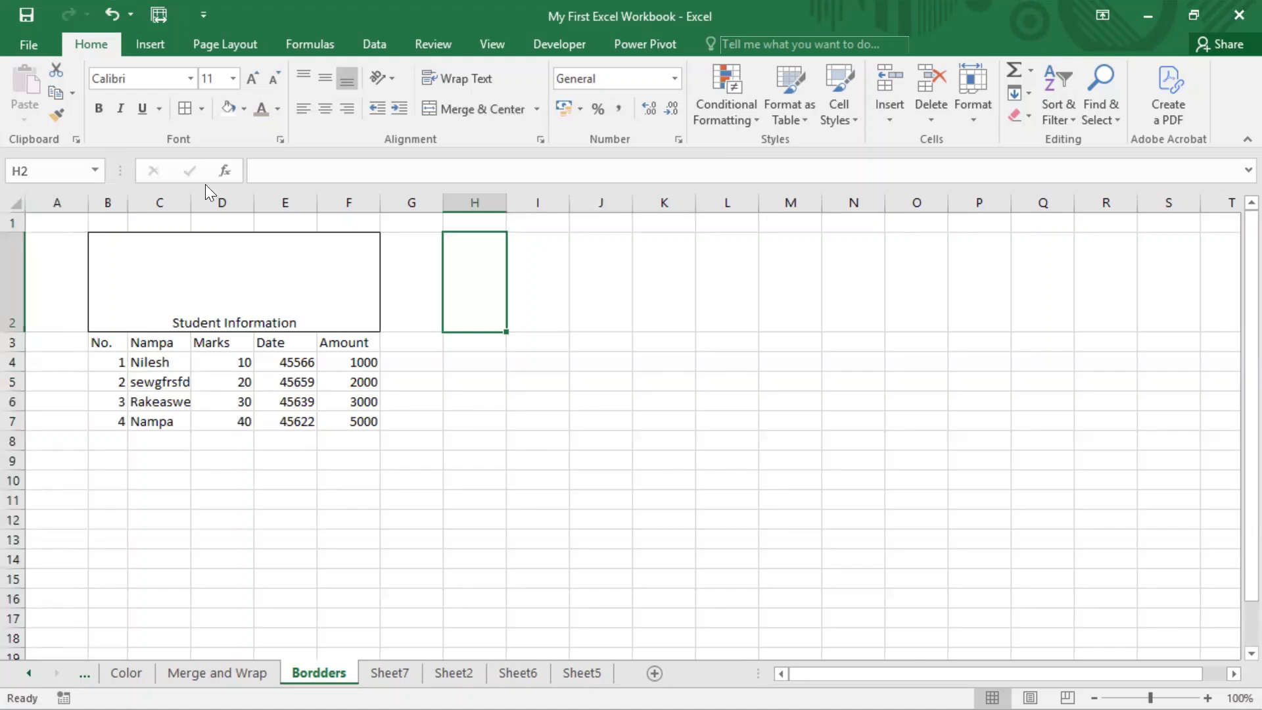
- Remove the borders from the Student Information title in B2 with No Border
click(201, 109)
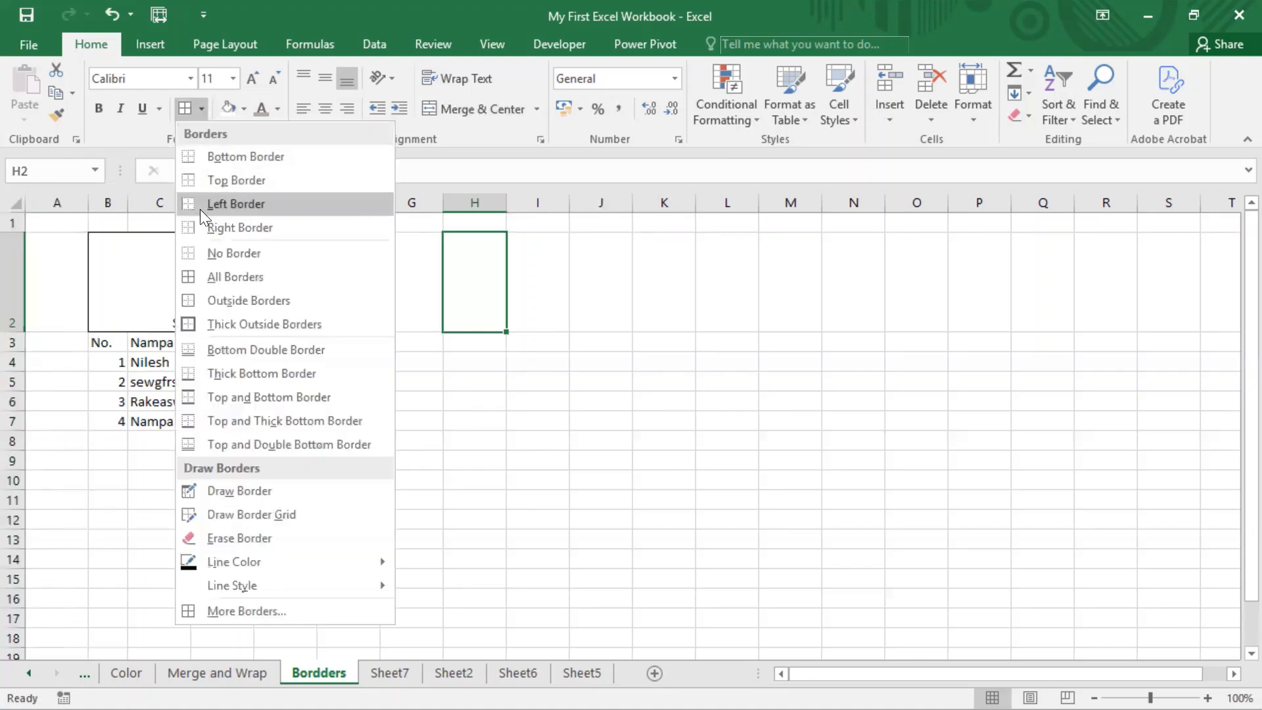
click(201, 253)
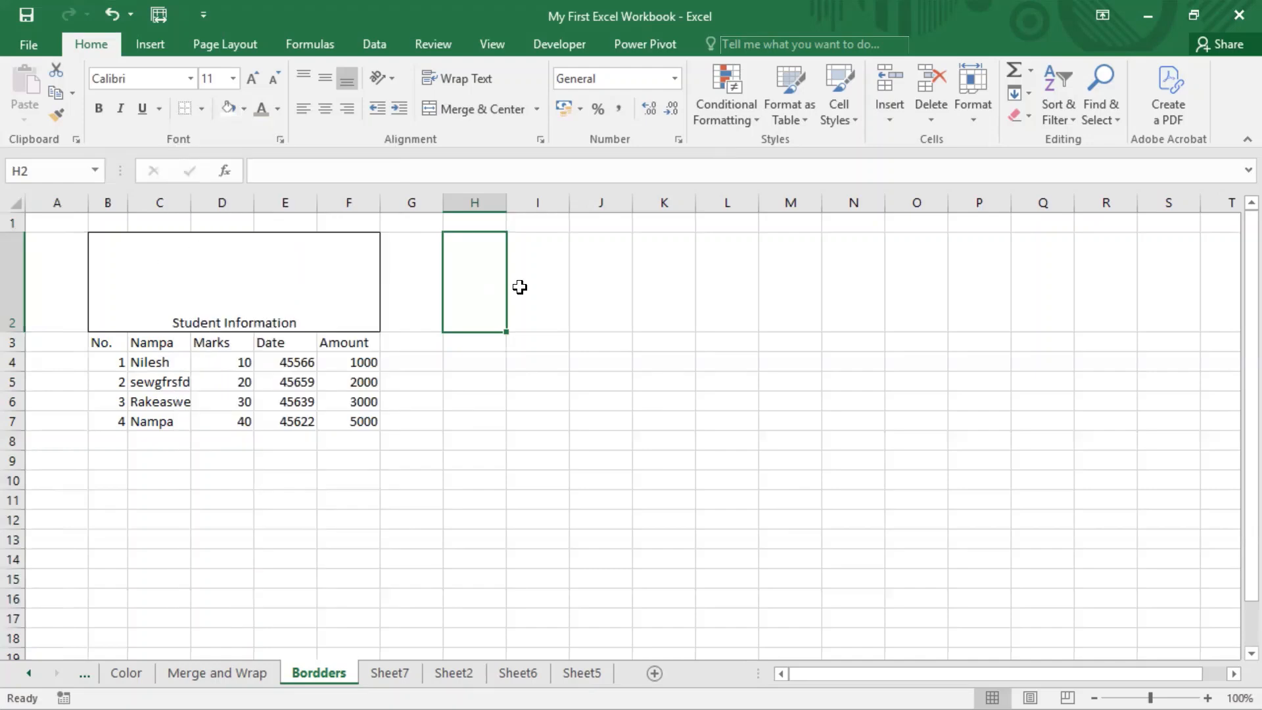
click(270, 288)
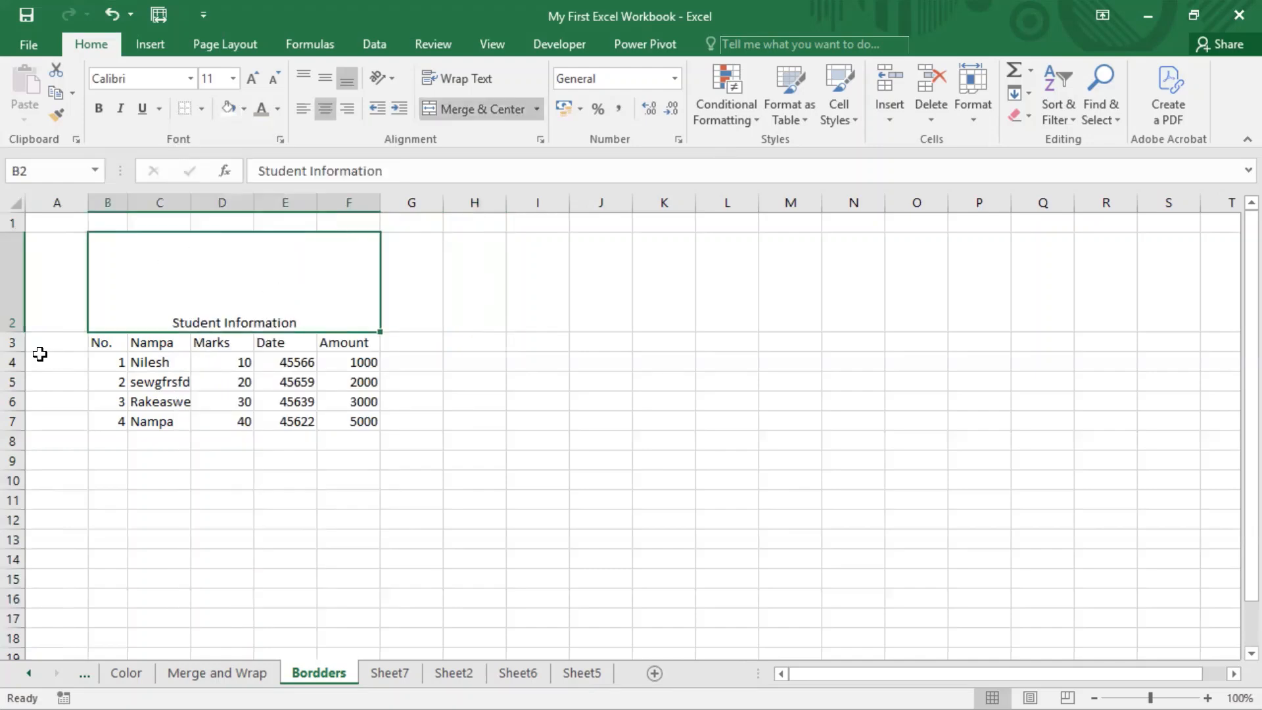
click(202, 107)
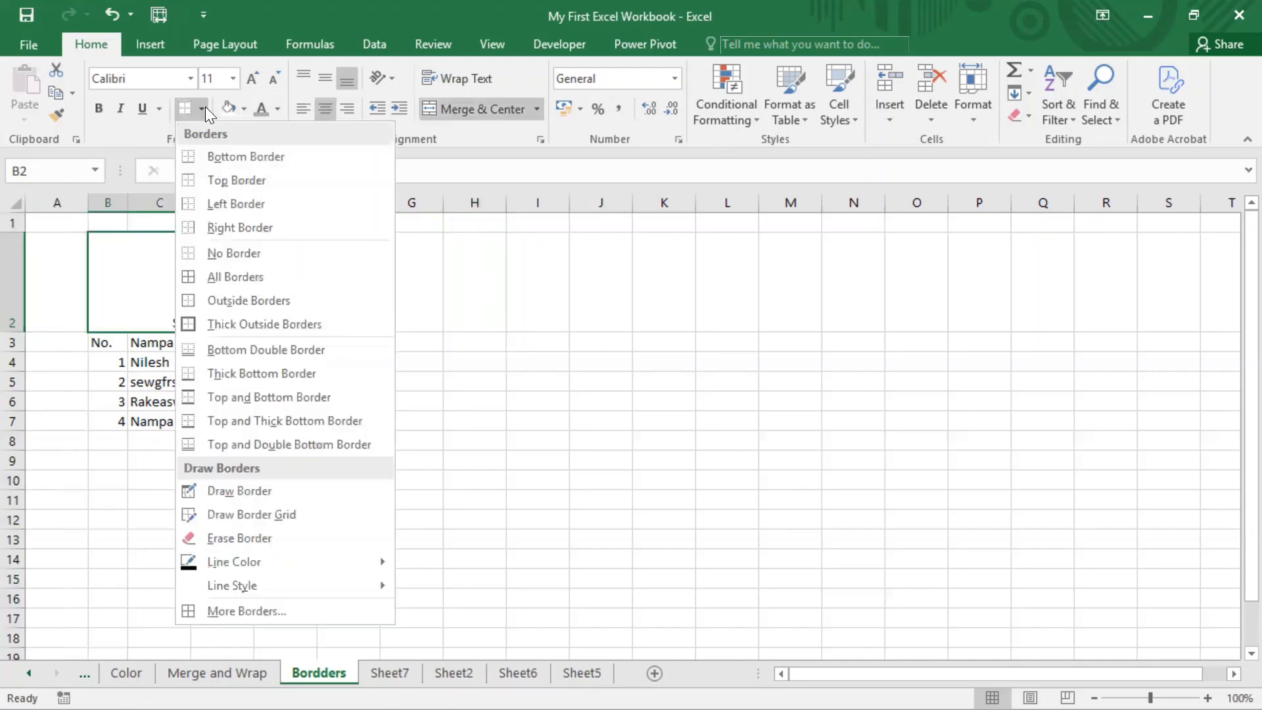
click(231, 253)
click(428, 254)
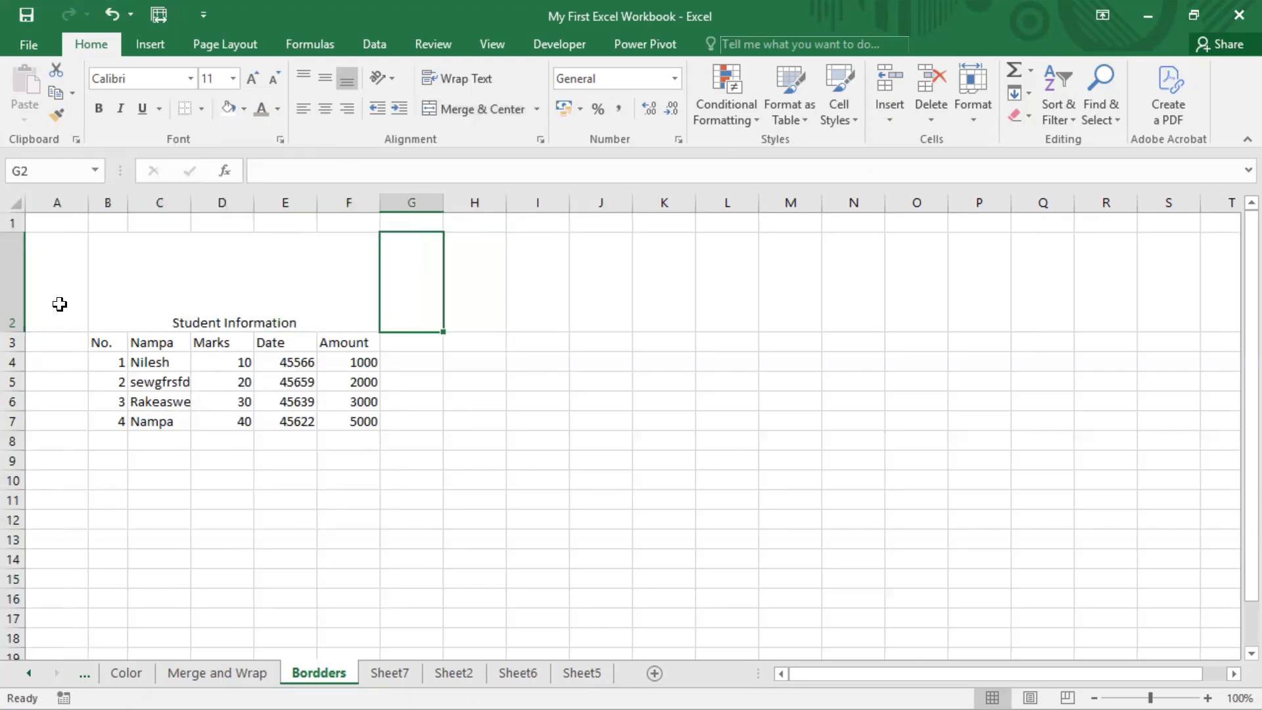
- Apply Outside Borders to the Student Information title in B2, and undo them
click(203, 107)
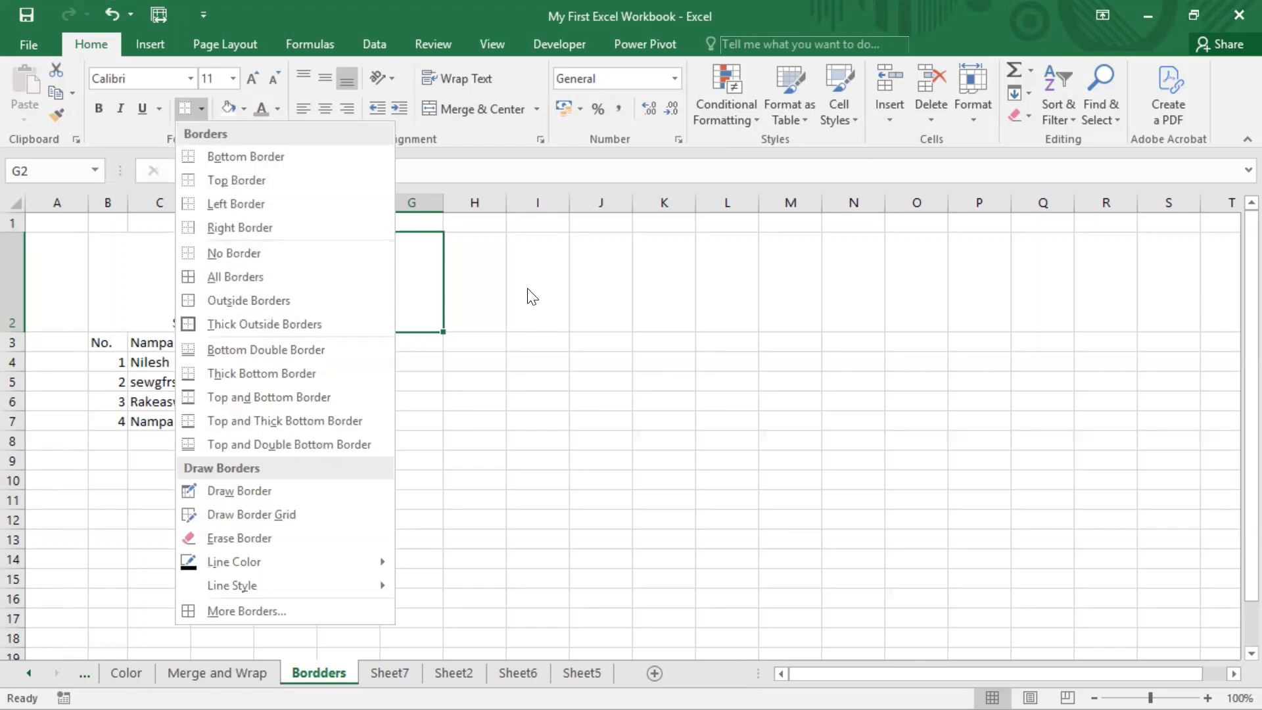
click(268, 281)
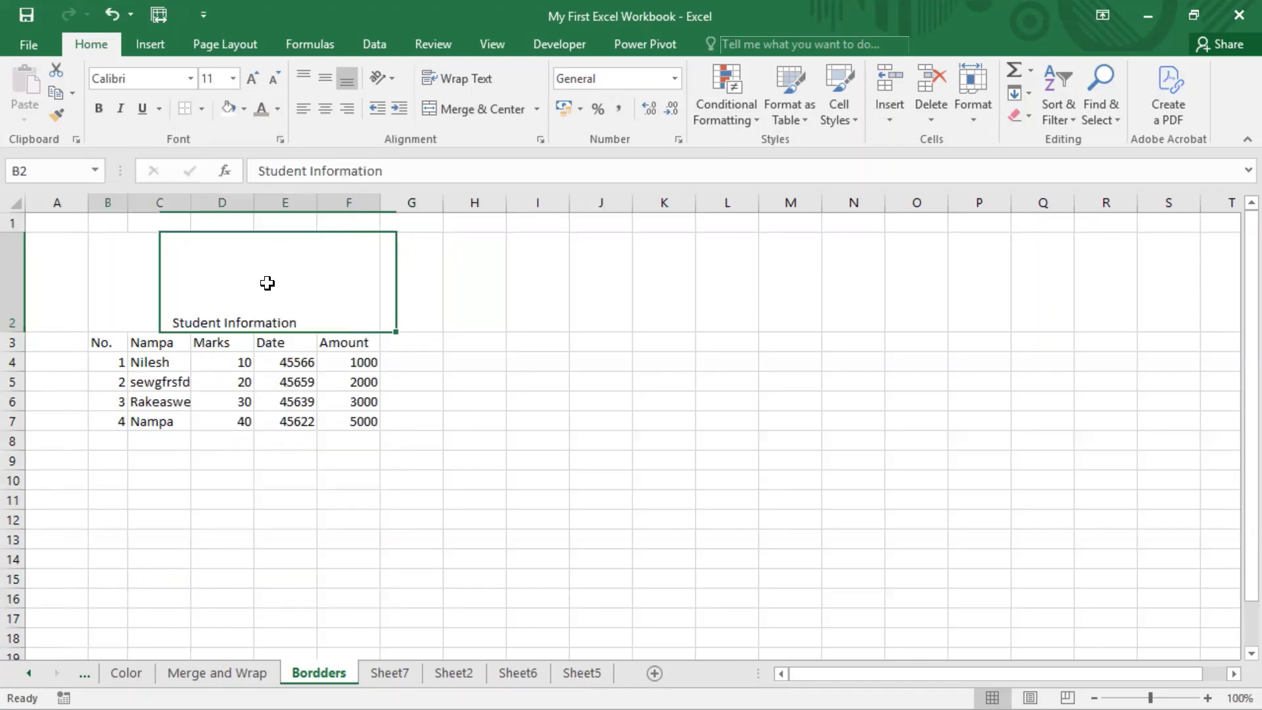
click(202, 110)
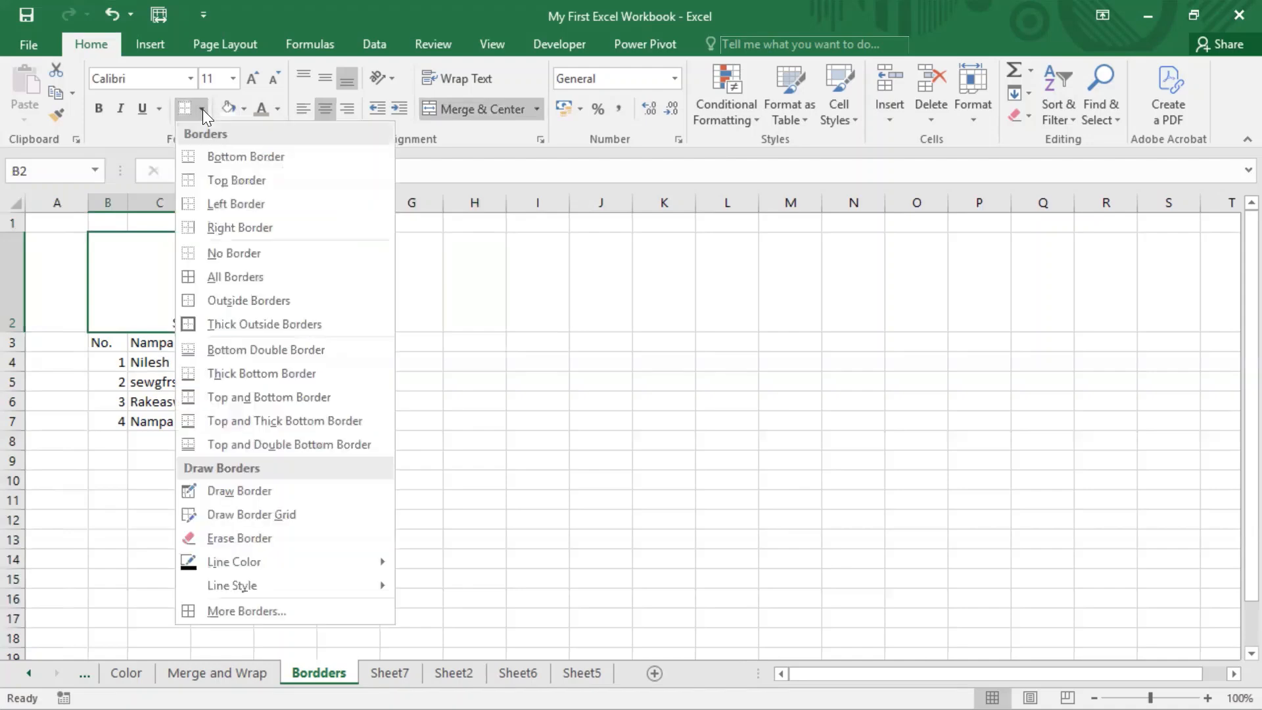
click(233, 301)
click(507, 276)
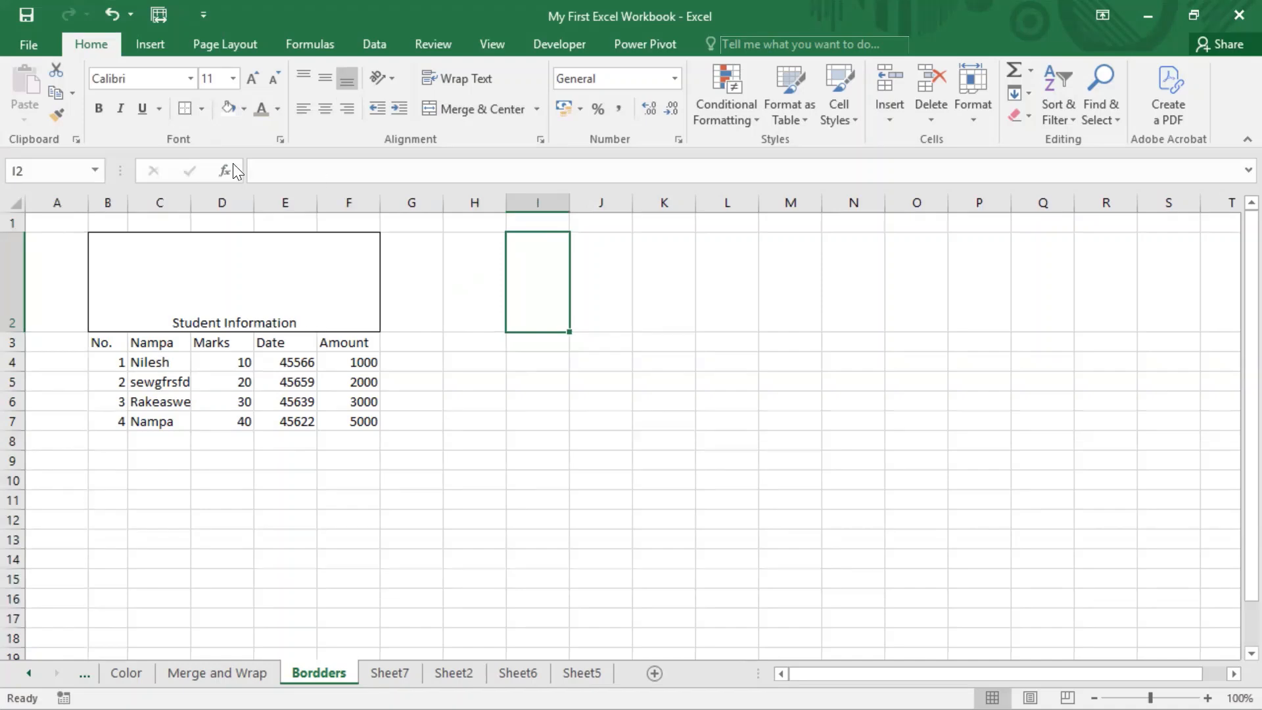
key(ctrl+z)
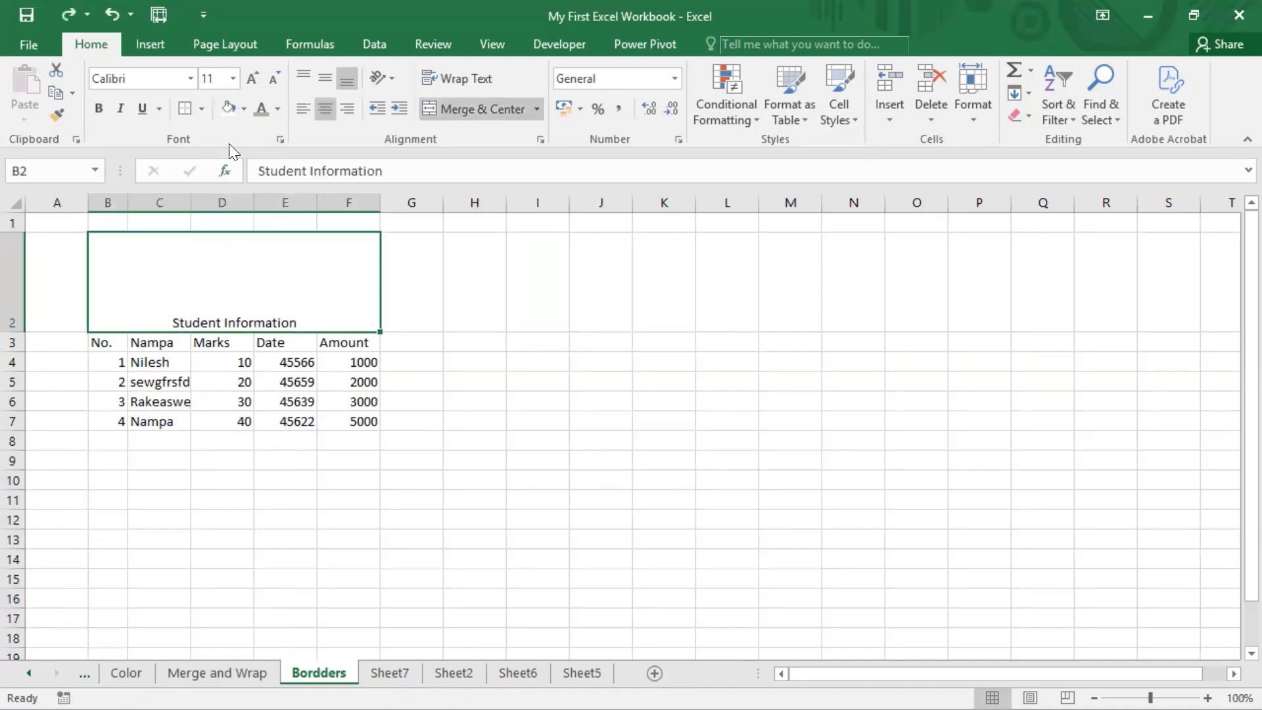
- Apply Thick Outside Borders to the Student Information title in B2, and undo them
click(202, 109)
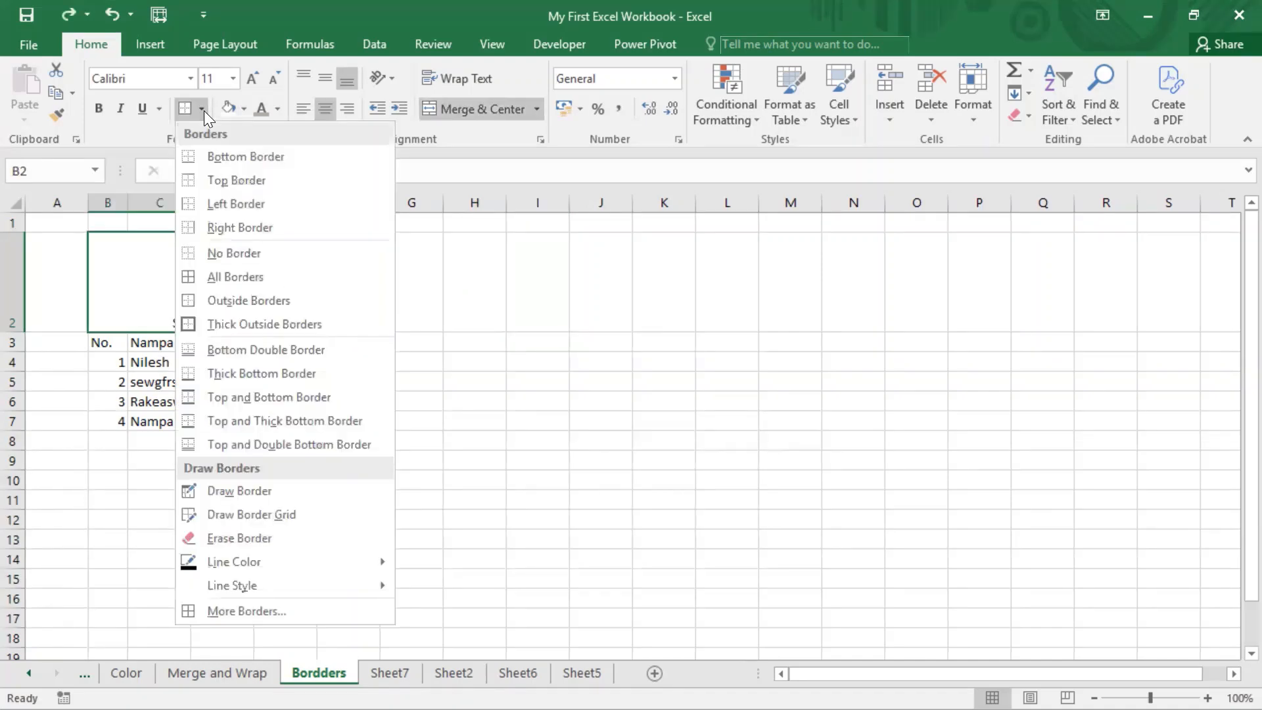
click(279, 325)
click(461, 278)
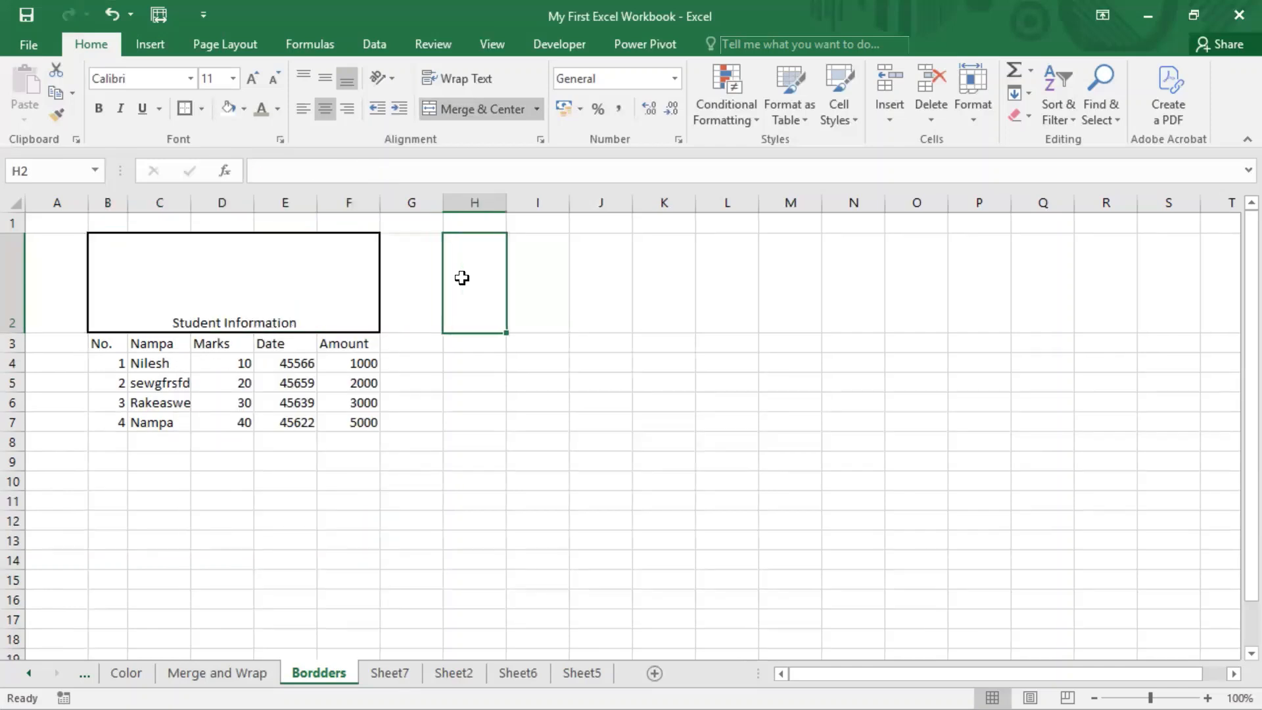
click(213, 272)
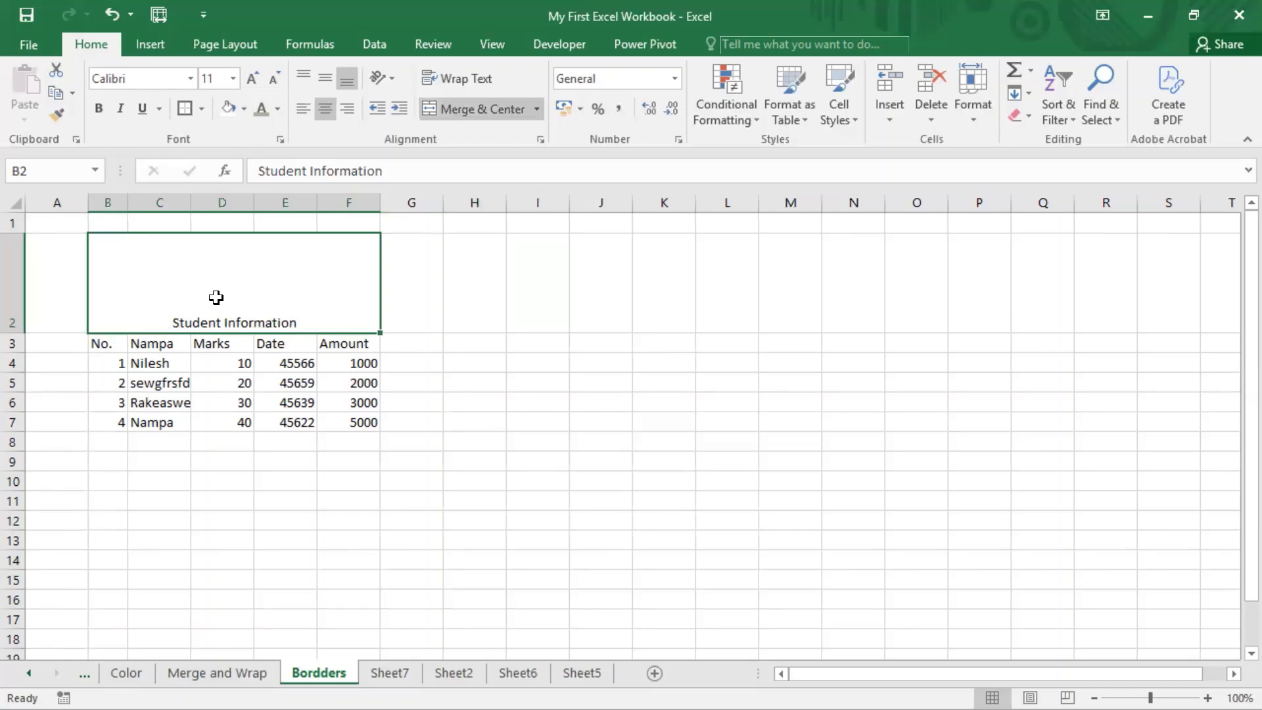
key(ctrl+z)
click(434, 302)
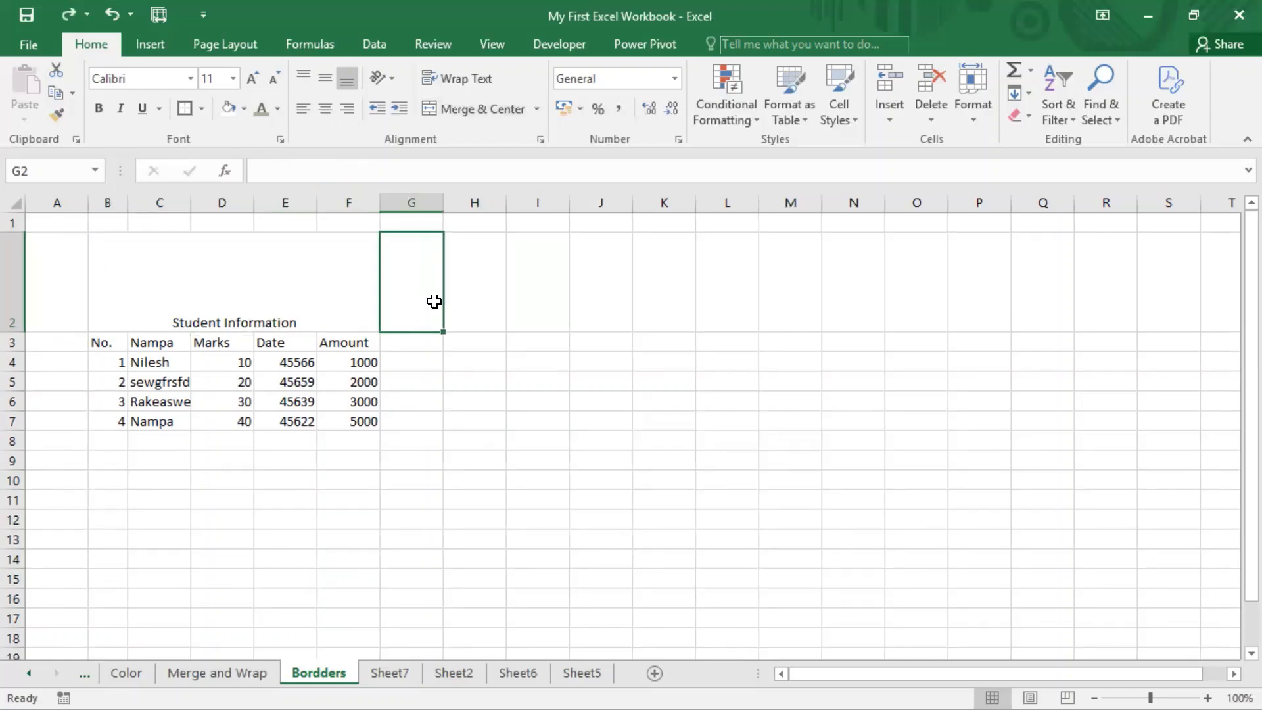
- Apply a Bottom Double Border and a Right Border to the Student Information title in B2, and undo both
click(287, 299)
click(204, 108)
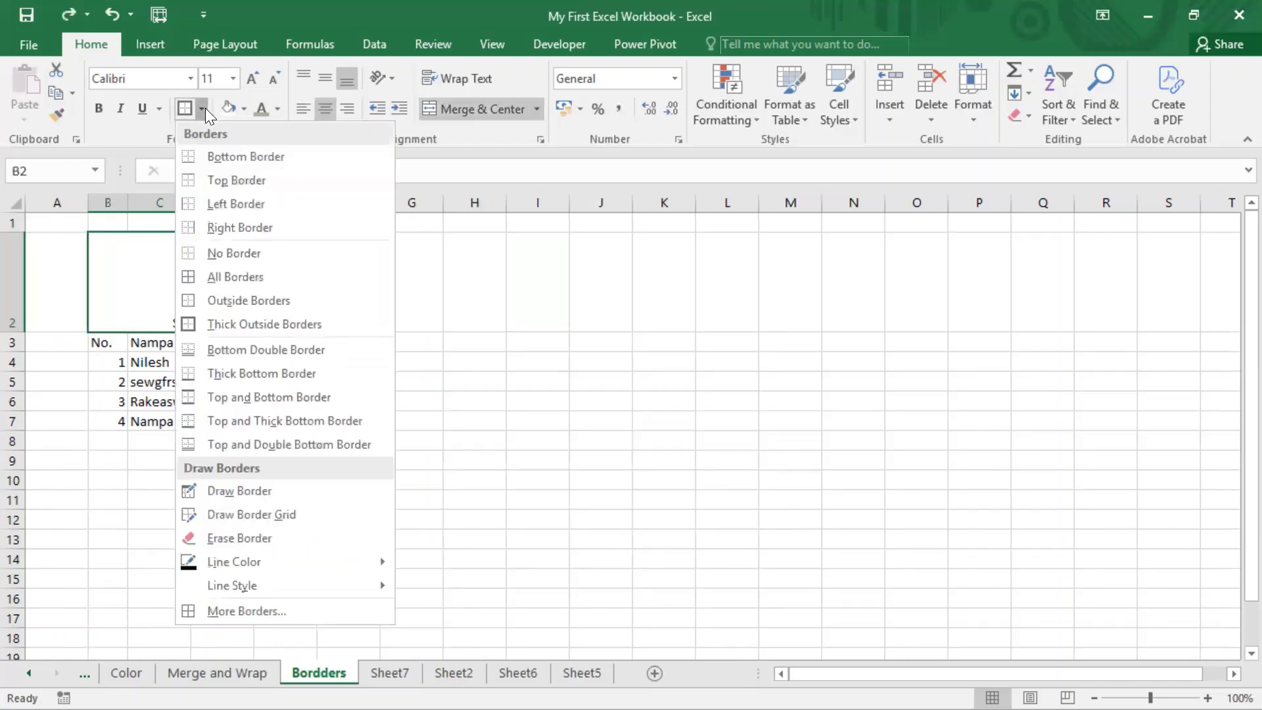
click(297, 350)
click(509, 284)
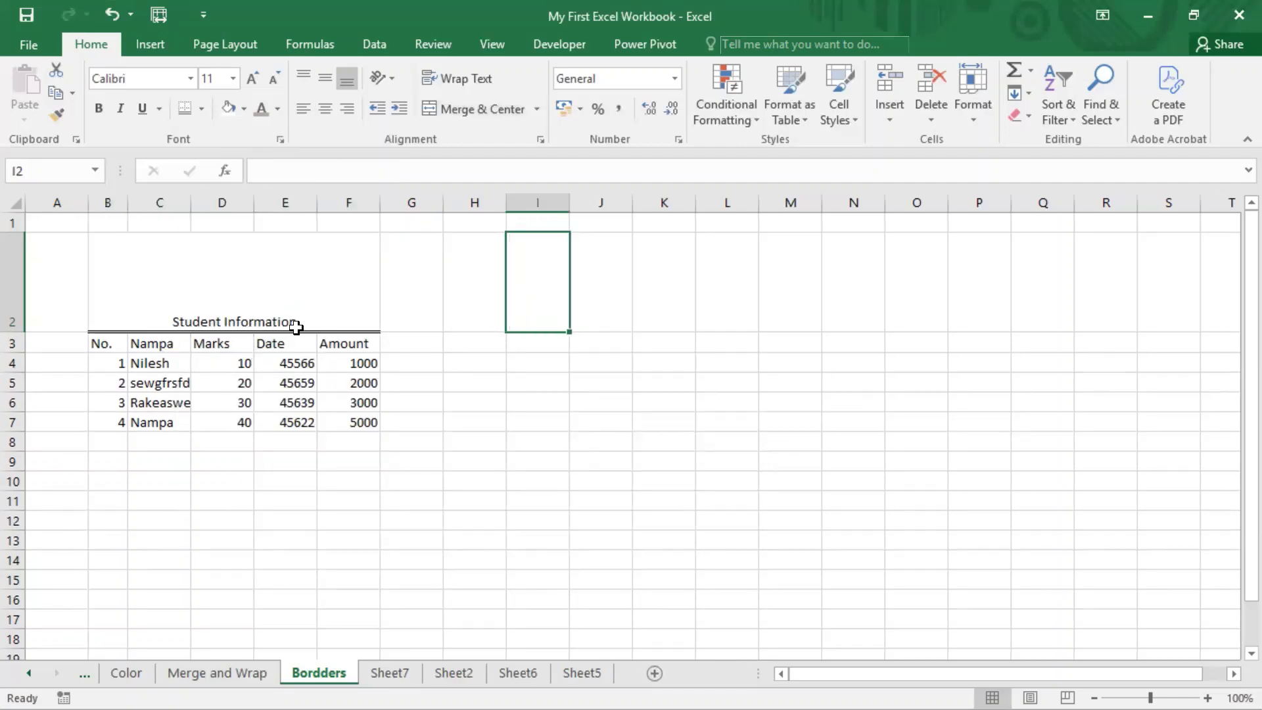
click(330, 292)
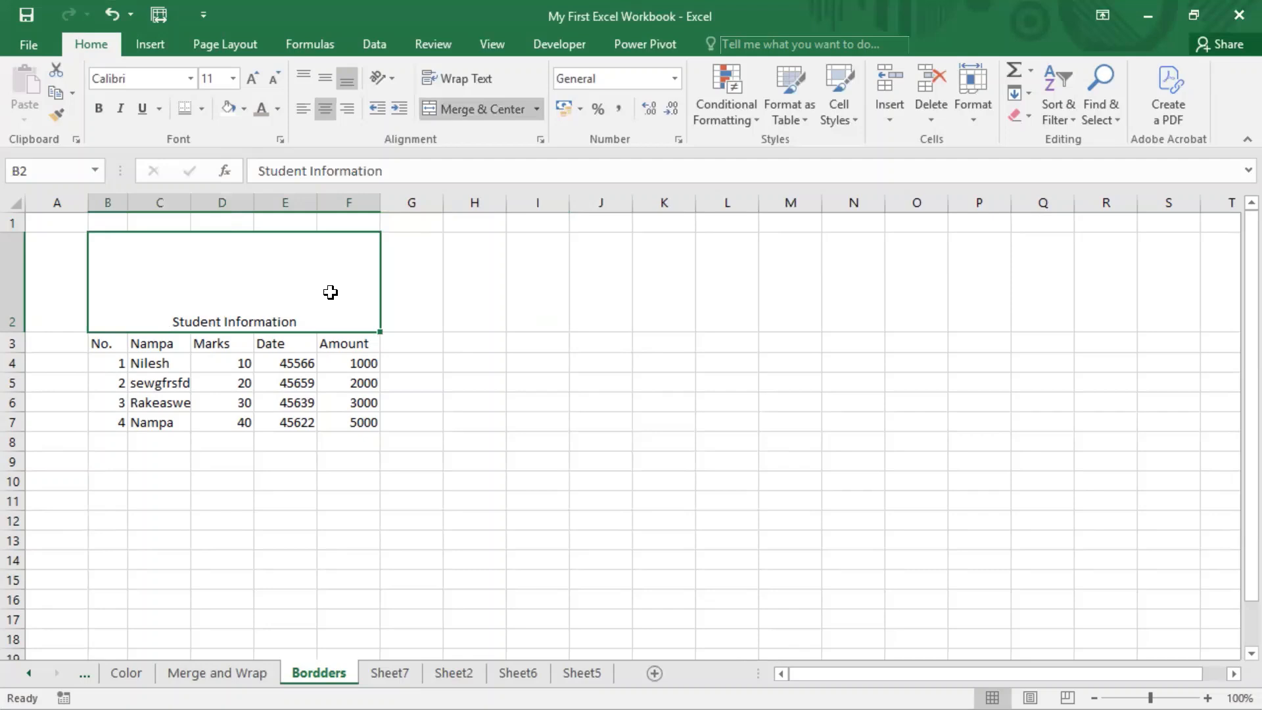
click(203, 109)
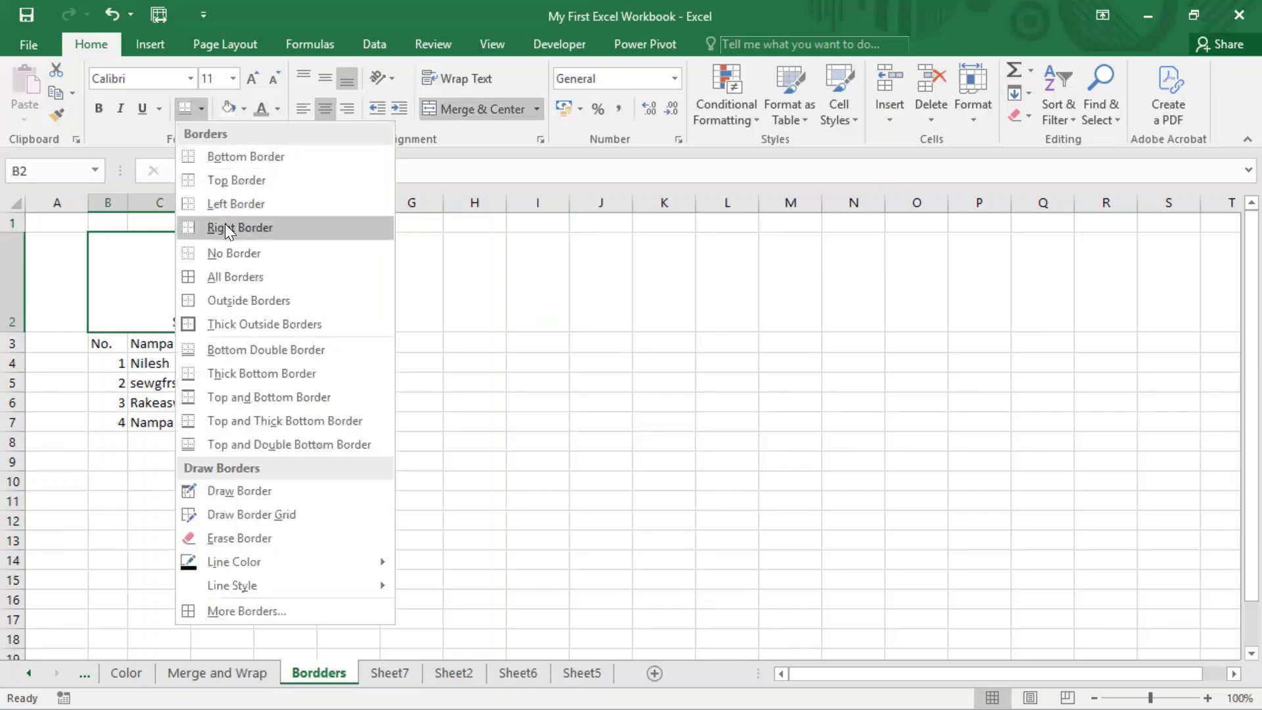
click(532, 279)
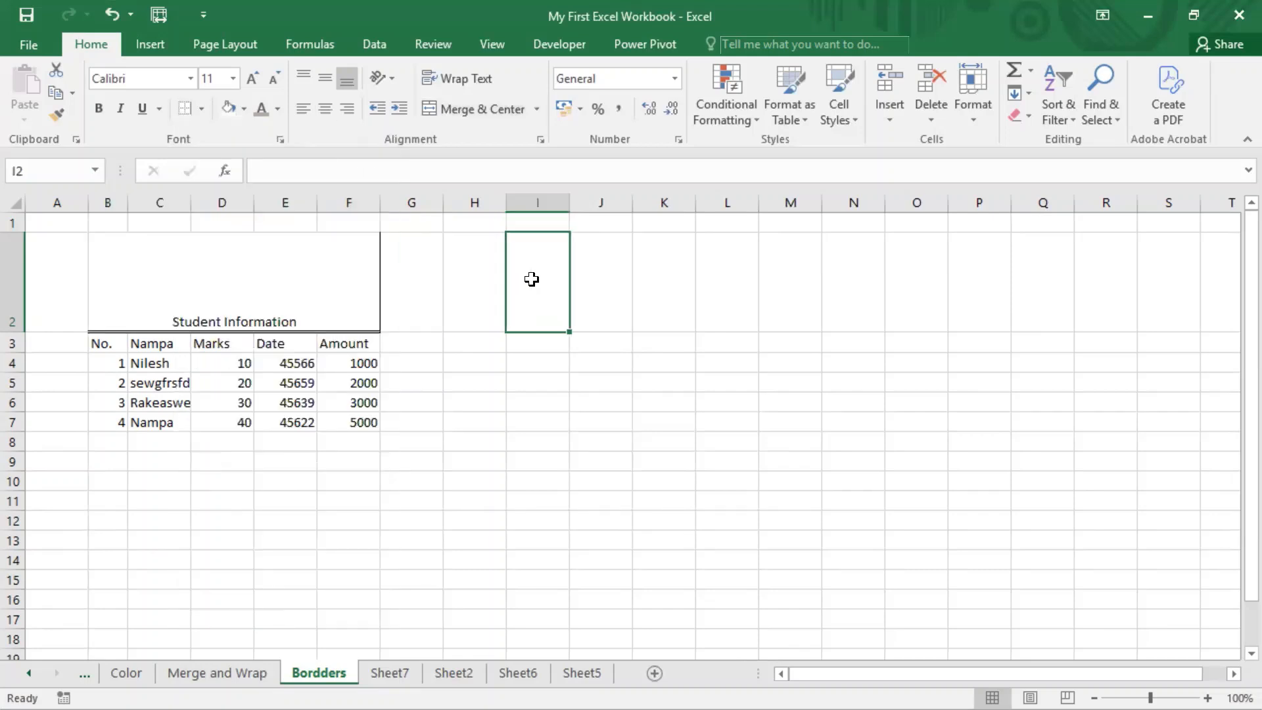
key(ctrl+z)
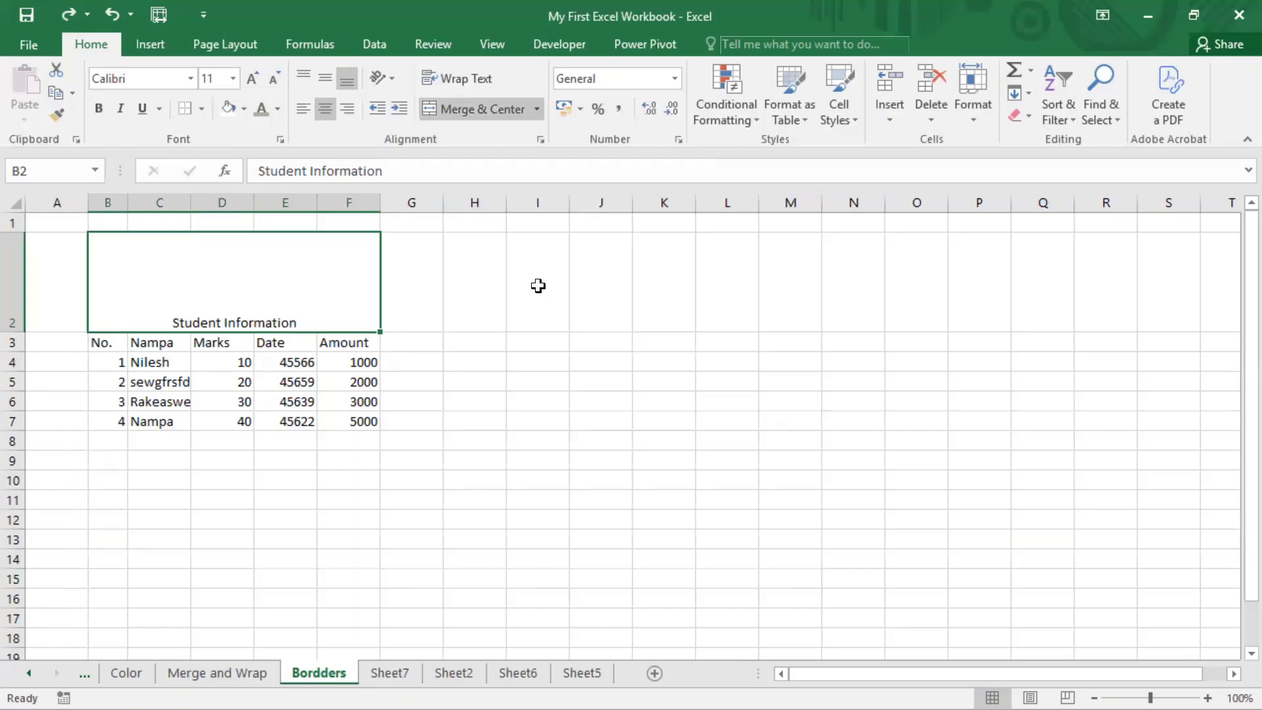
- Apply a Top and Double Bottom Border to the Student Information title in B2, and undo it
click(200, 106)
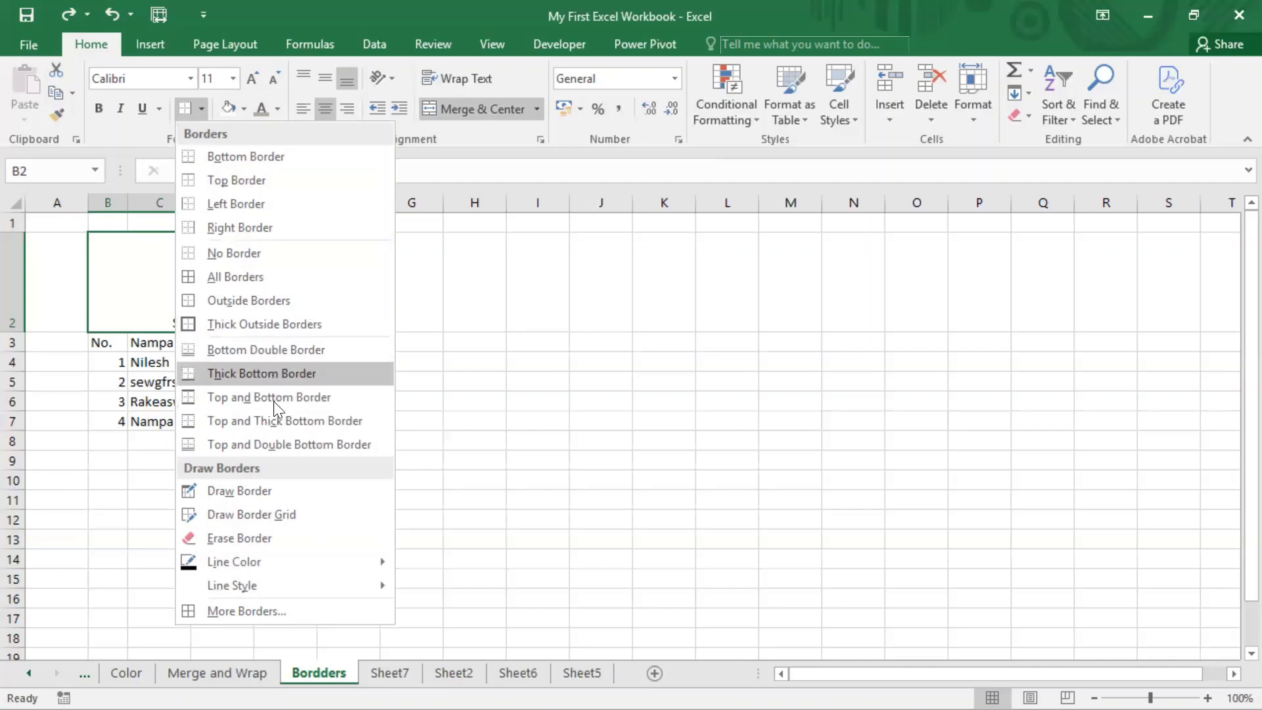
click(259, 446)
click(444, 331)
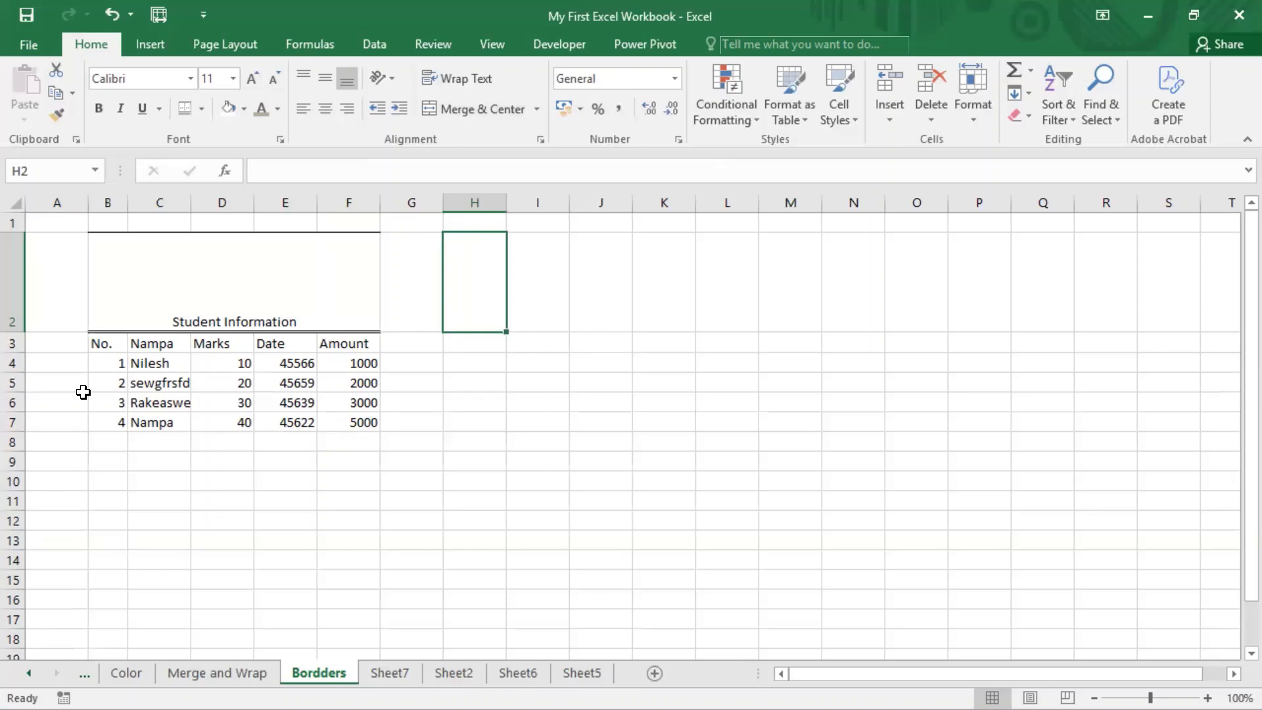
key(ctrl+z)
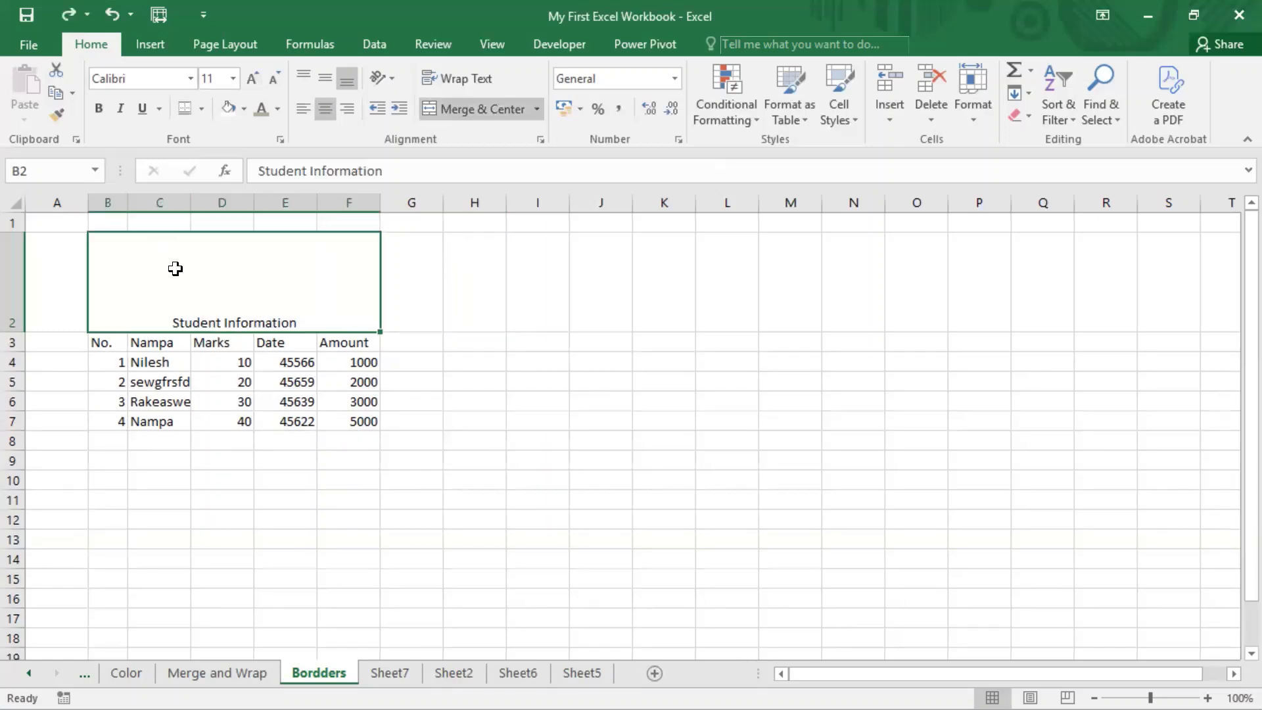
- Apply a Top Border and a Bottom Double Border to the Student Information title in B2, and undo both
click(203, 108)
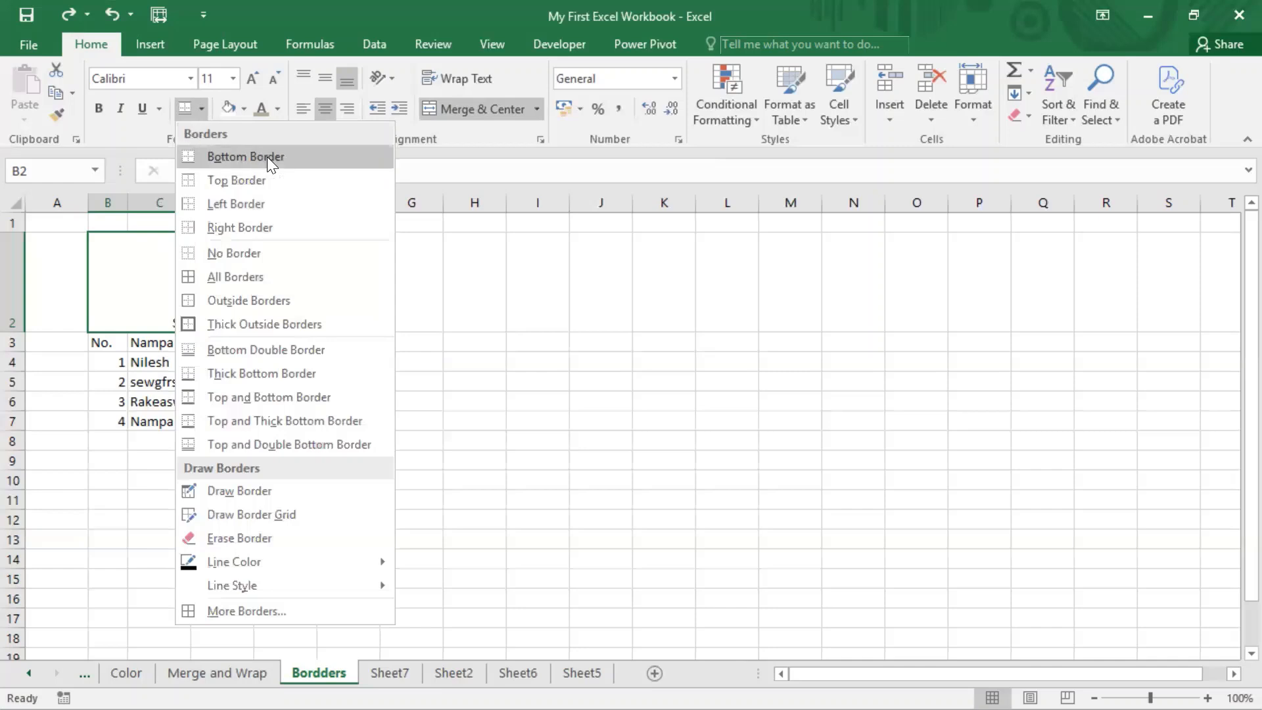
click(261, 181)
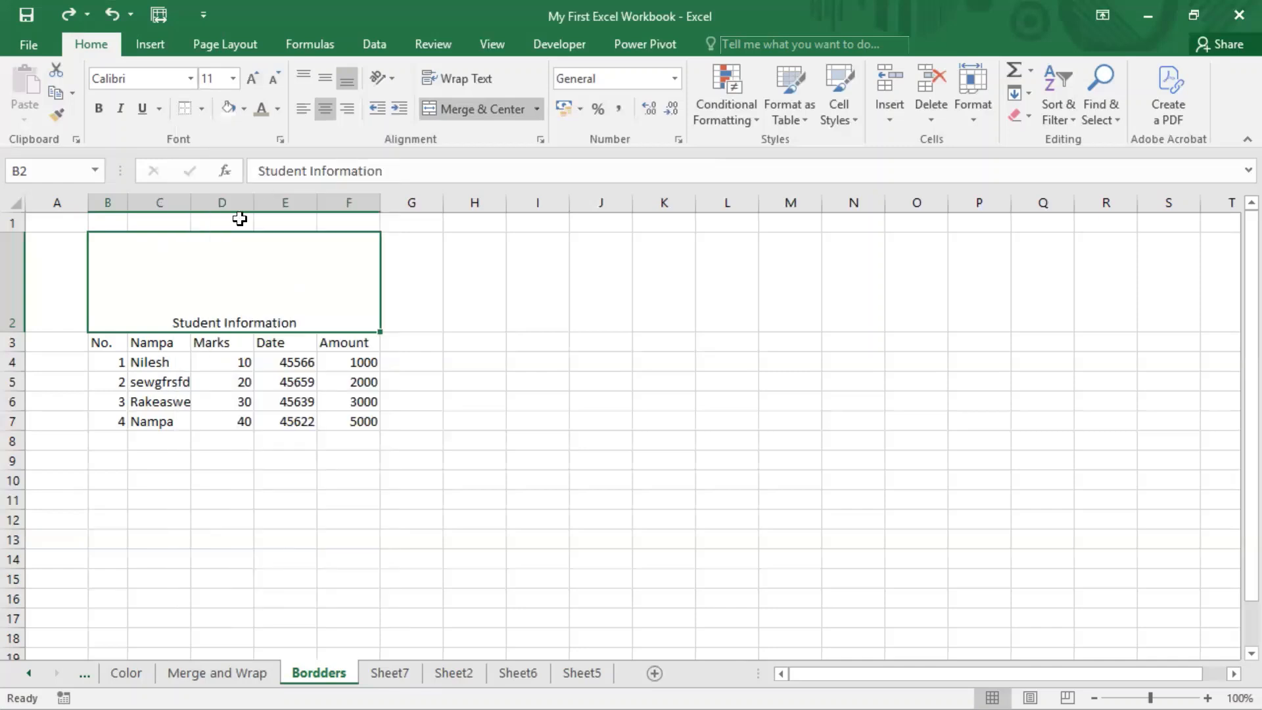
click(202, 108)
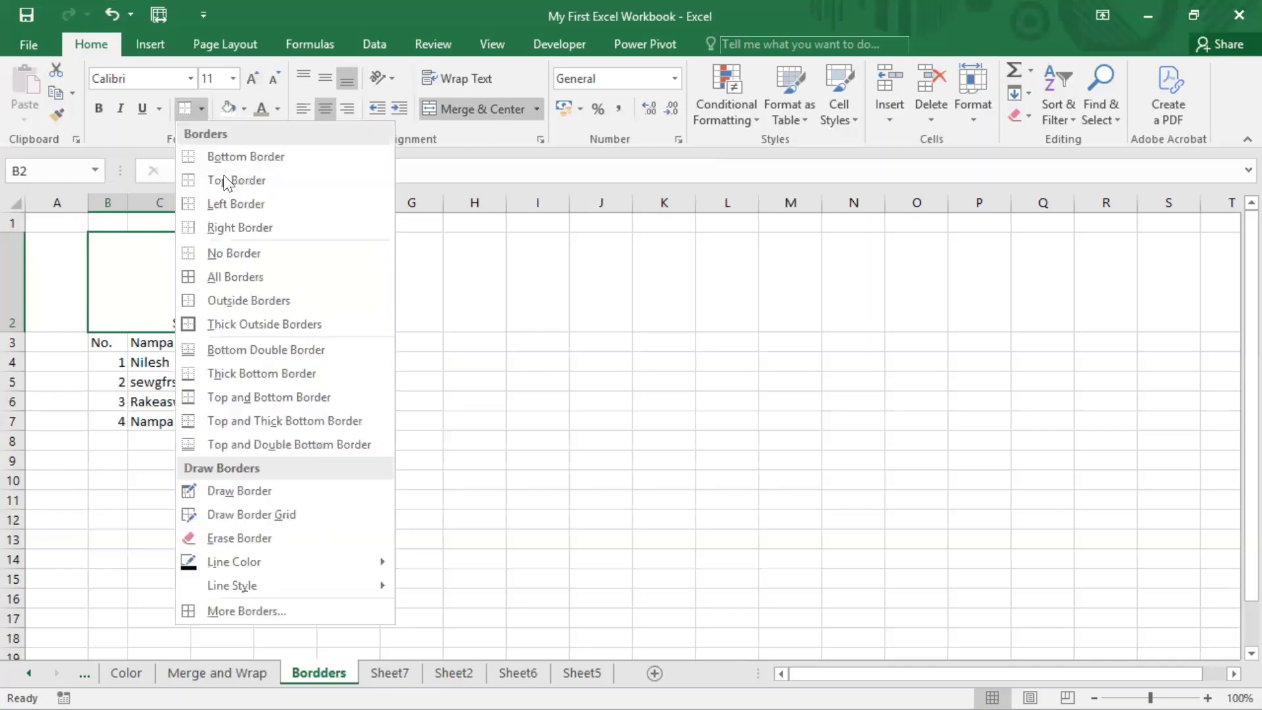
click(233, 350)
click(545, 245)
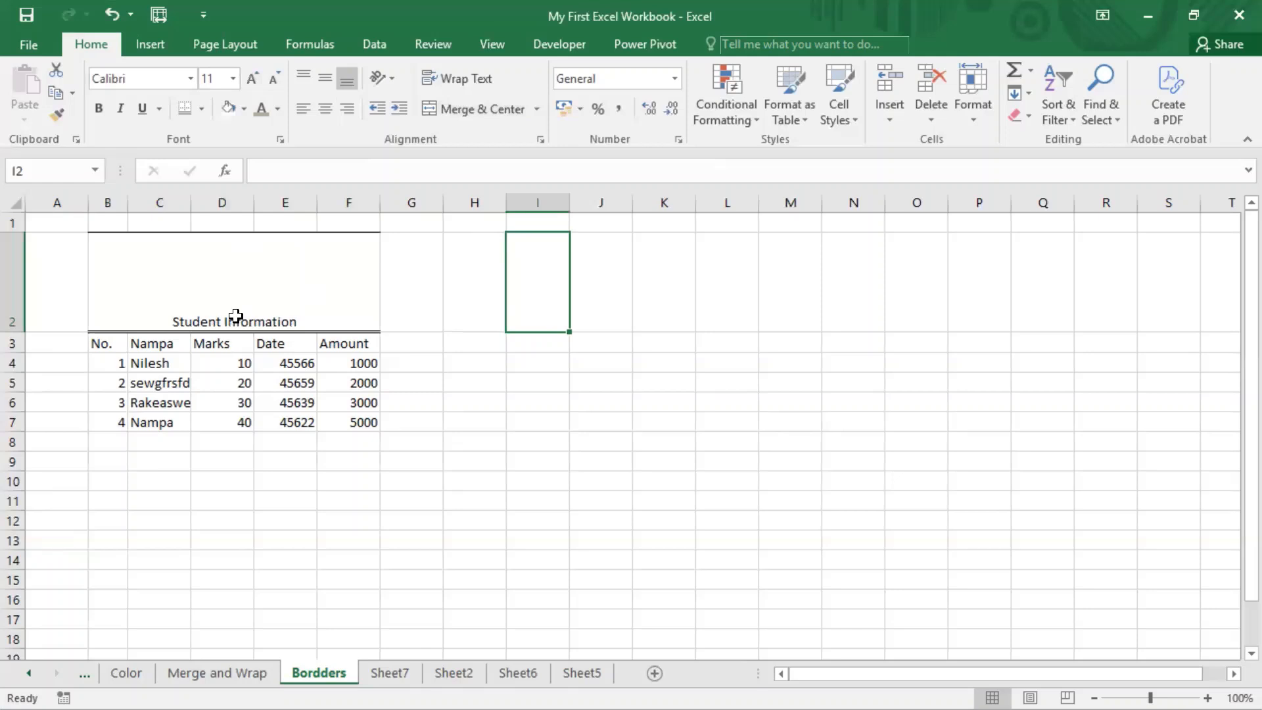
click(202, 108)
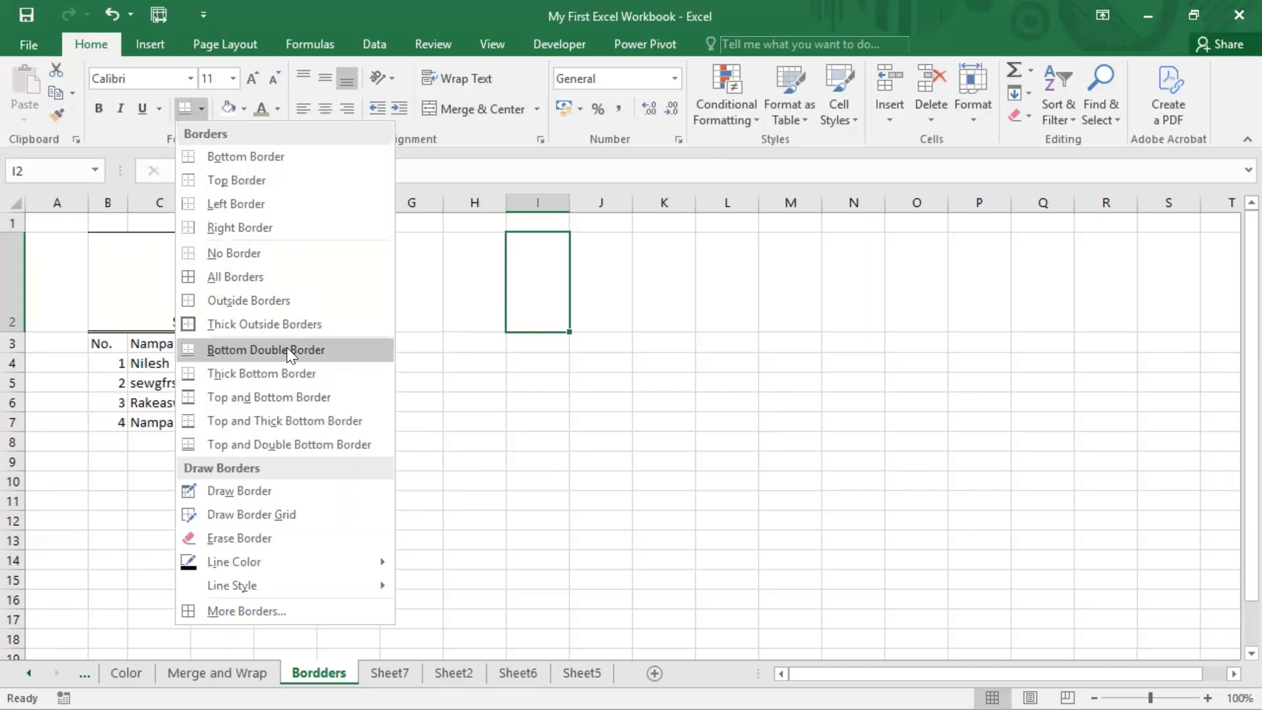
click(447, 268)
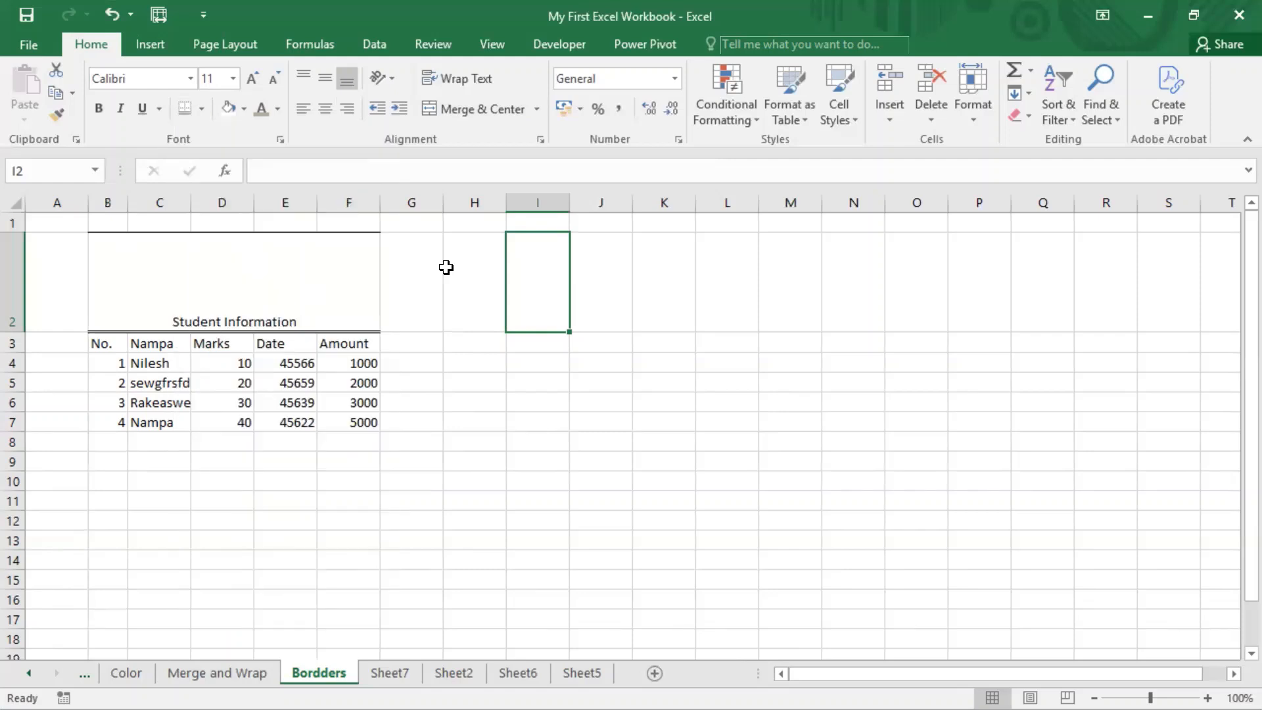
key(ctrl+z)
key(ctrl+z)
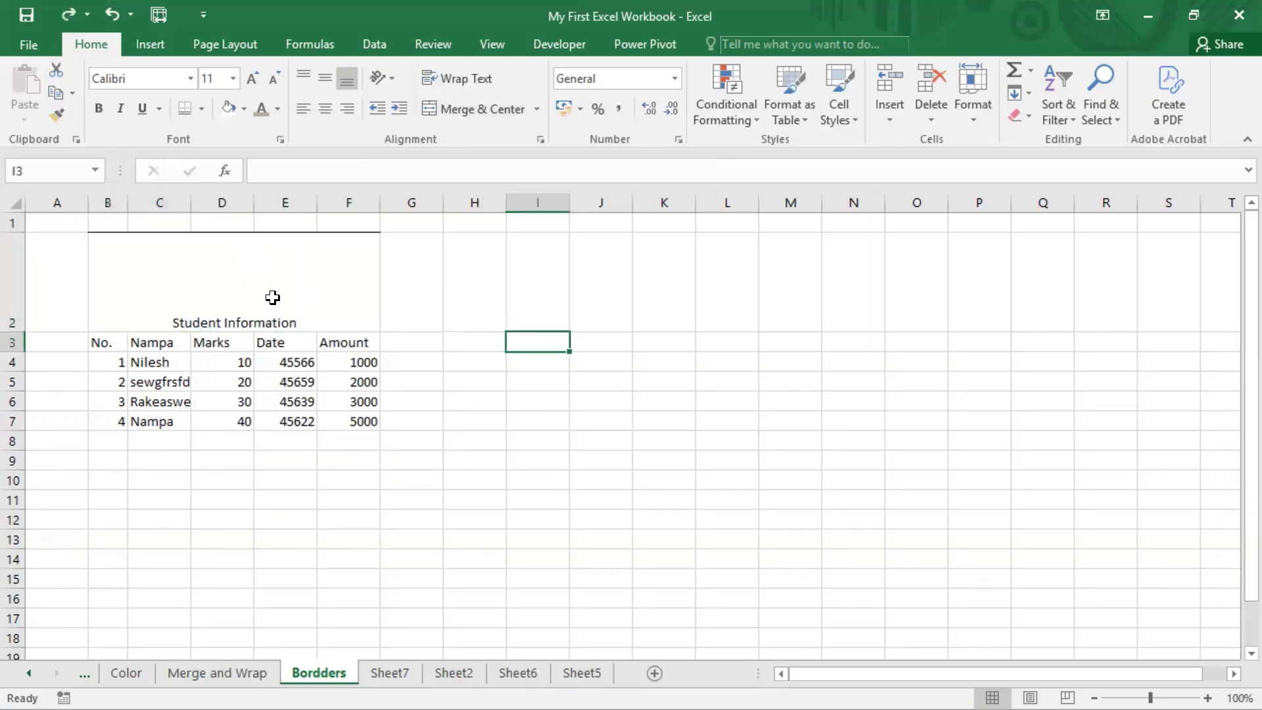
- Apply All Borders to the whole student table B2:F7 and autofit the height of row 2
drag(270, 273, 283, 421)
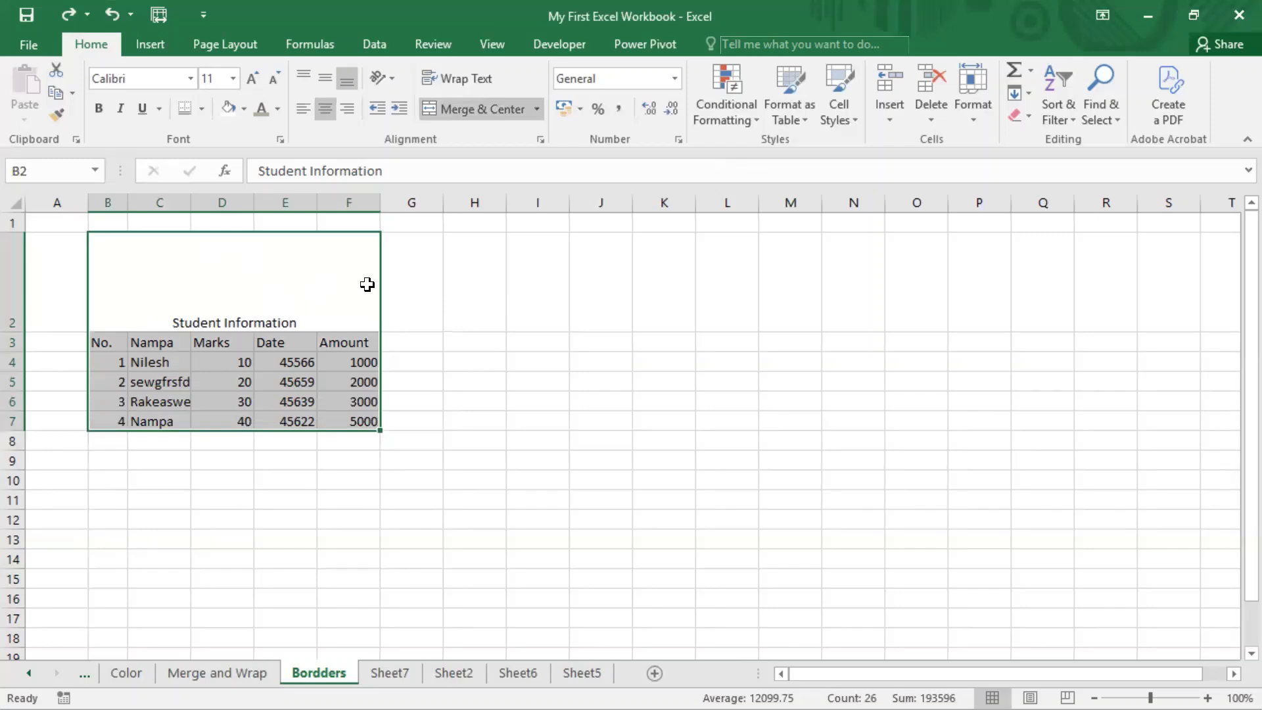
click(201, 109)
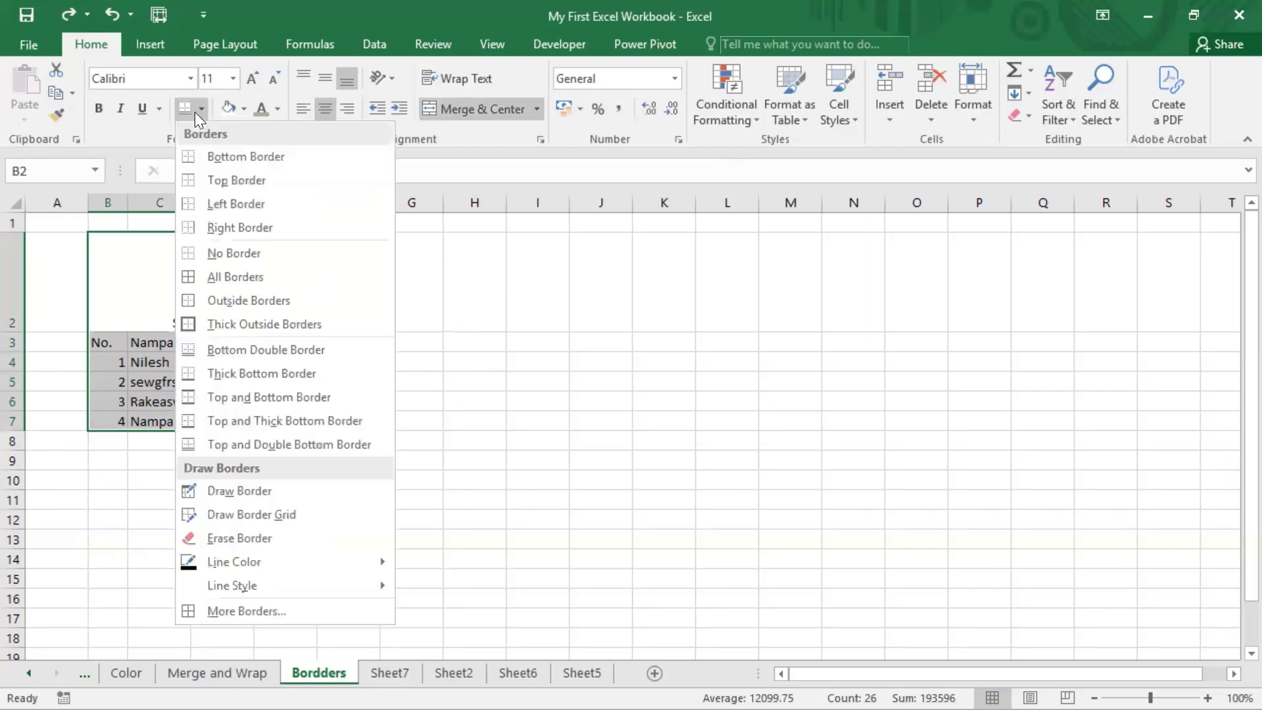
click(222, 277)
click(528, 284)
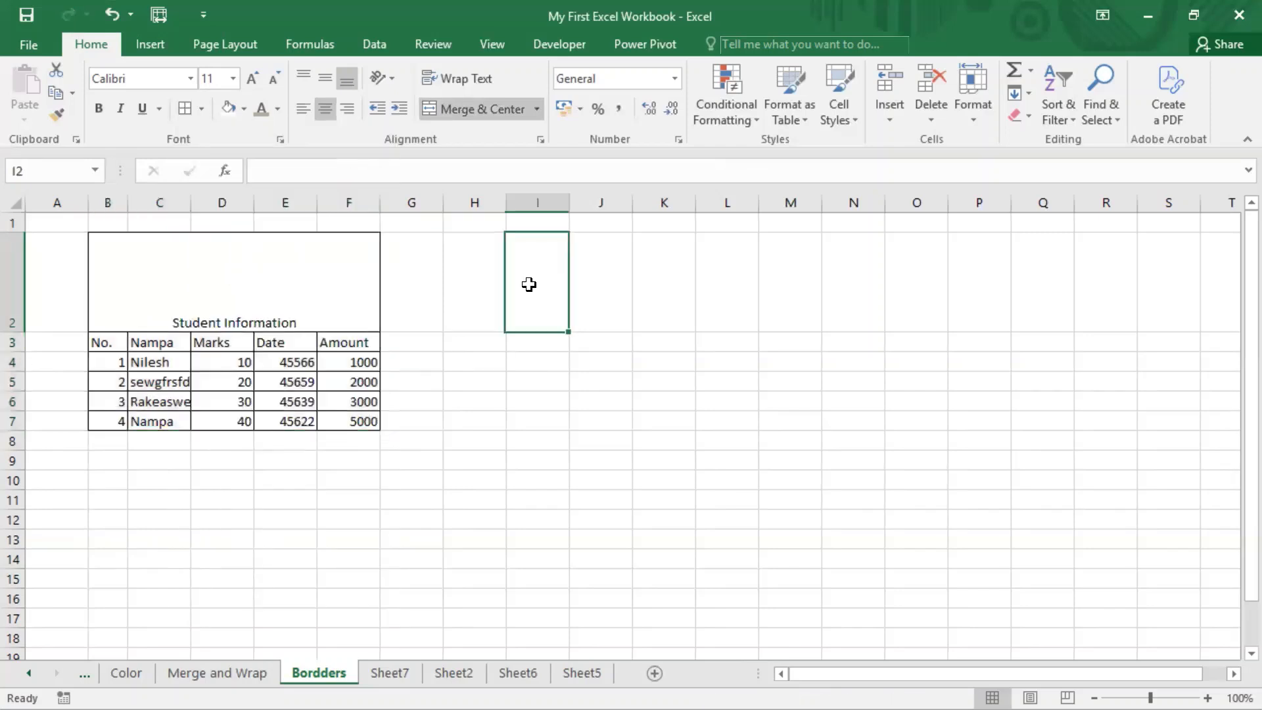
double_click(20, 332)
click(263, 455)
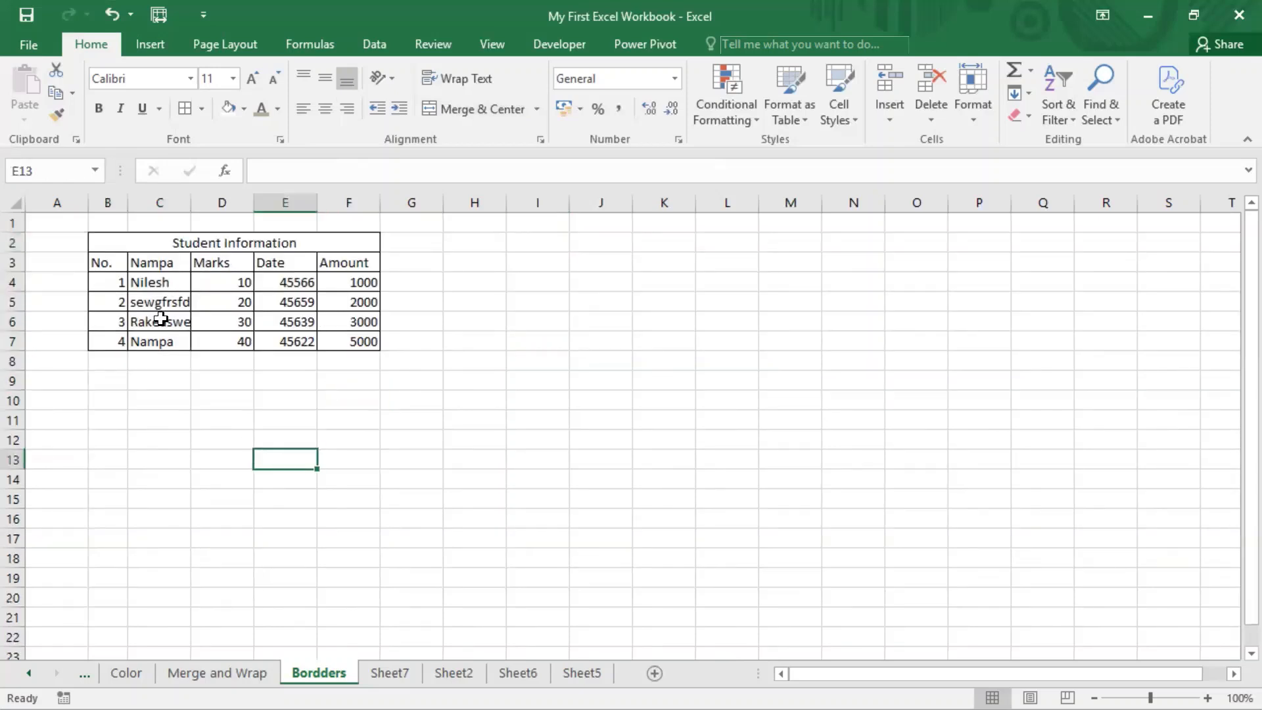
drag(105, 262, 122, 341)
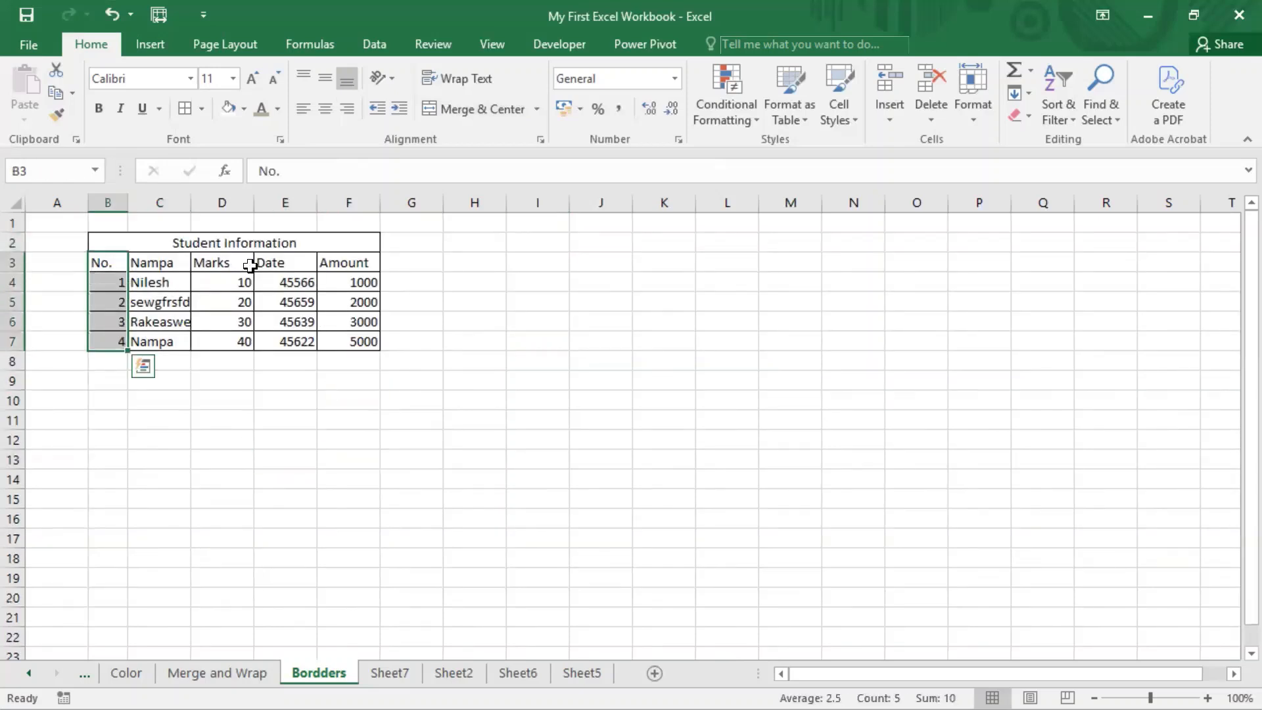
drag(235, 258, 245, 332)
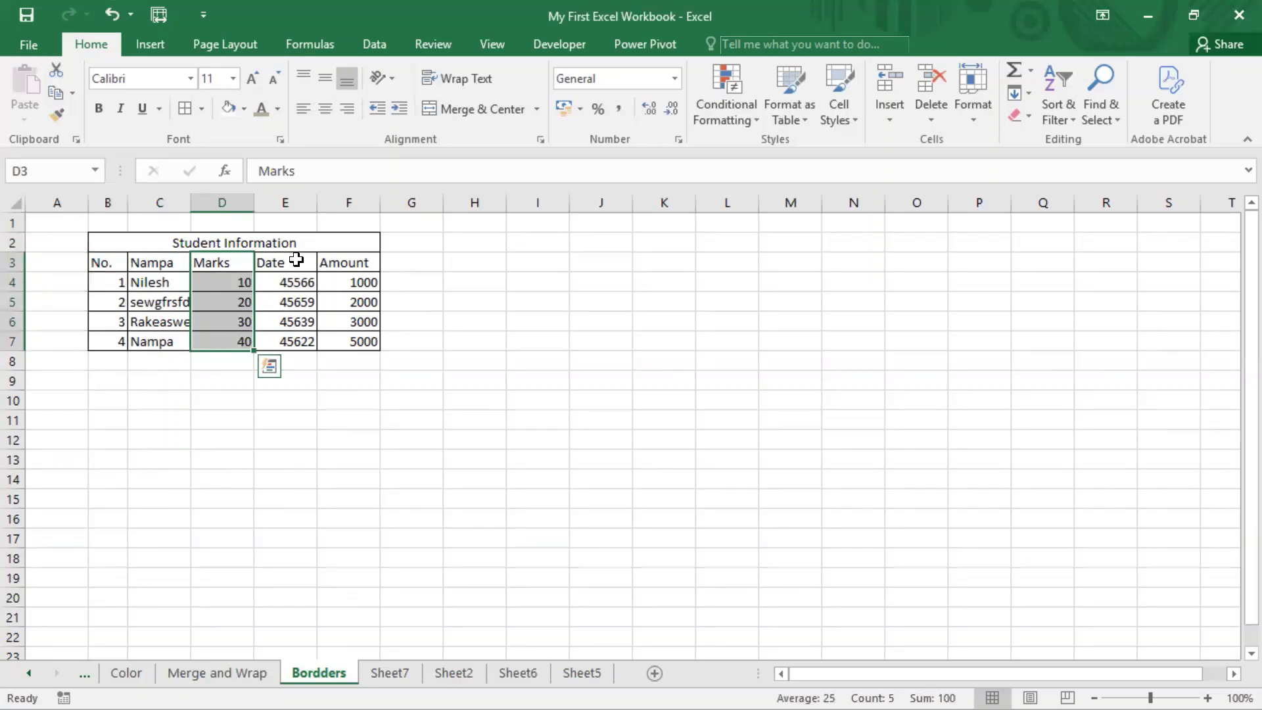
drag(296, 281, 296, 339)
click(451, 280)
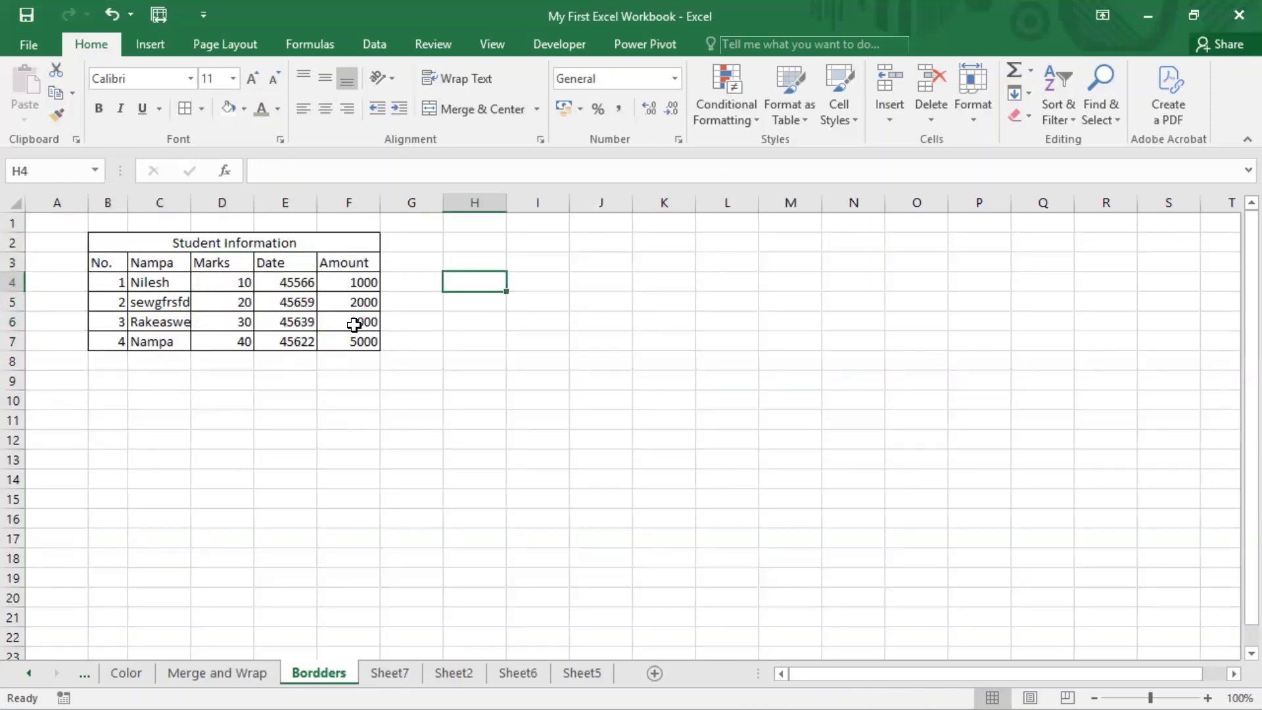
click(332, 241)
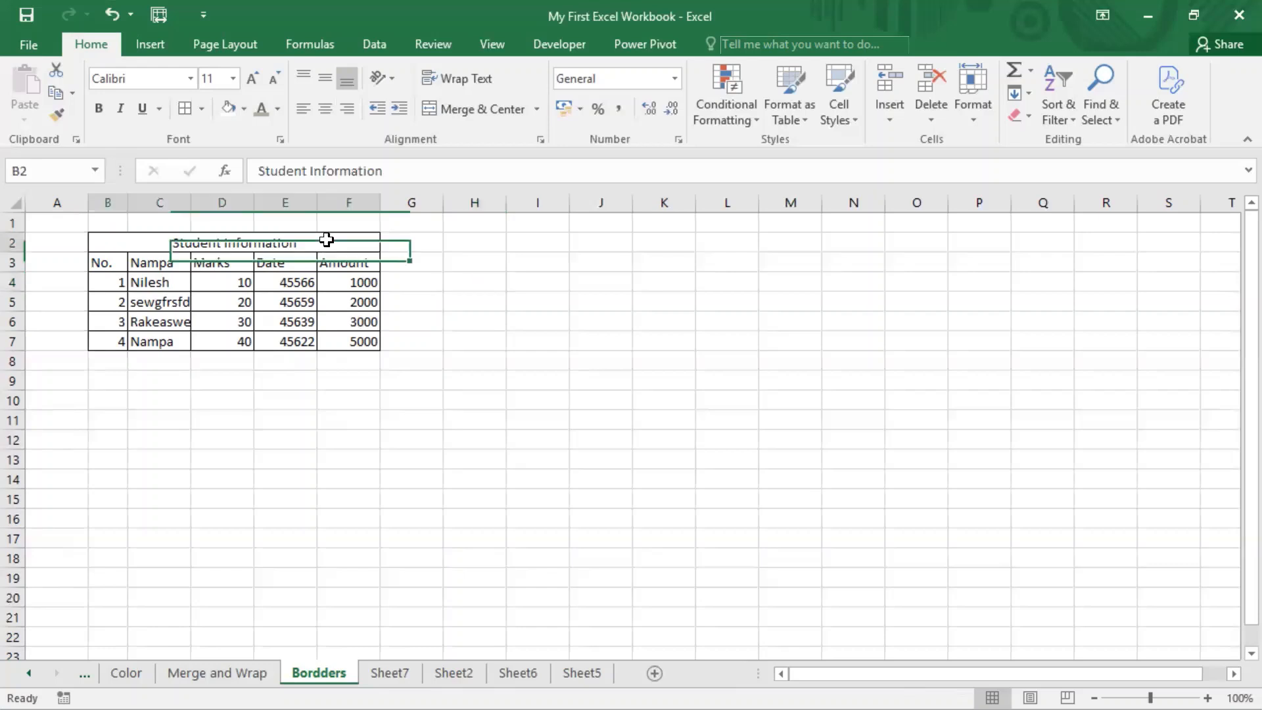
- Undo the row 2 height change and the All Borders applied to the student table, trying the row autofit once more and undoing it
key(ctrl+z)
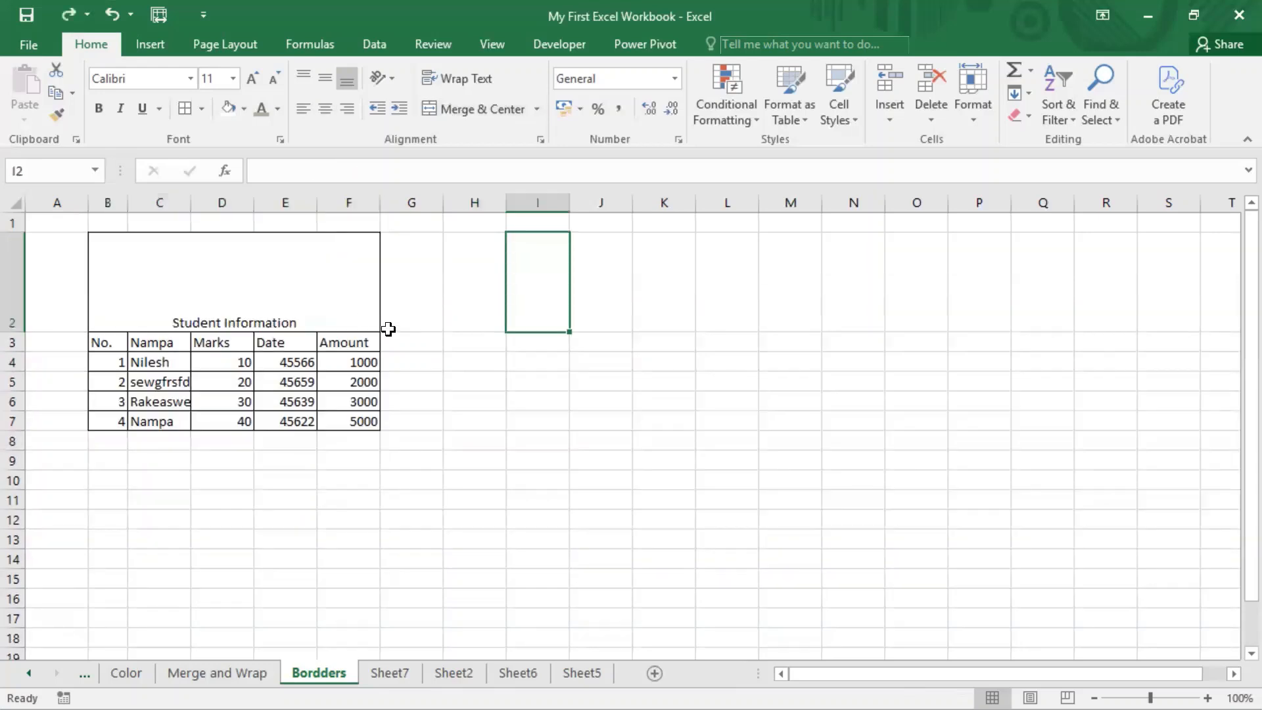
key(ctrl+a)
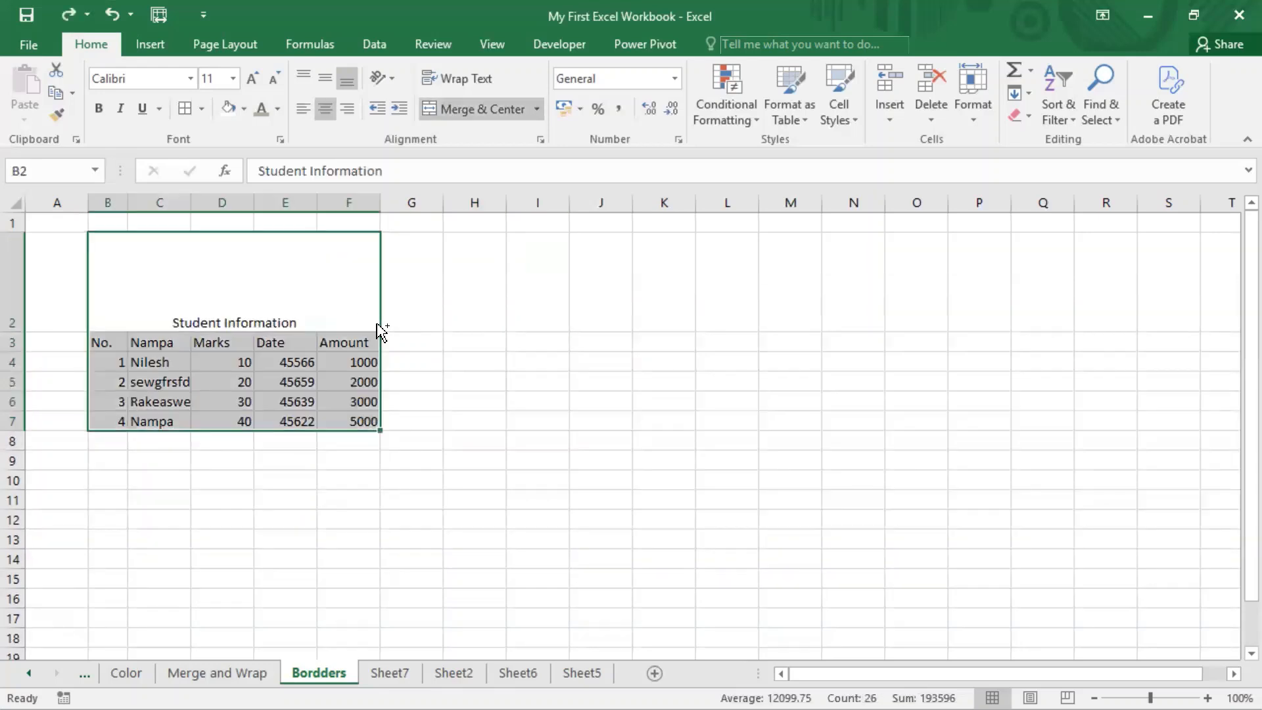
double_click(15, 328)
click(450, 245)
click(230, 242)
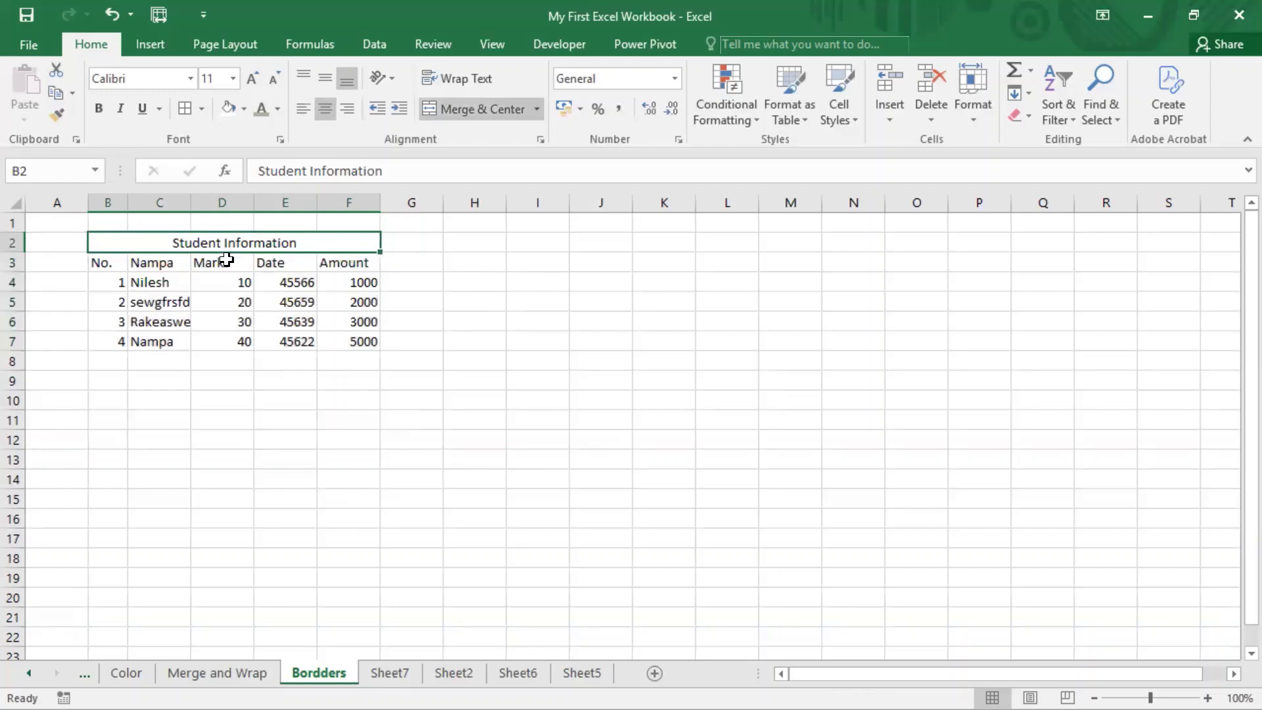
key(ctrl+a)
key(ctrl+z)
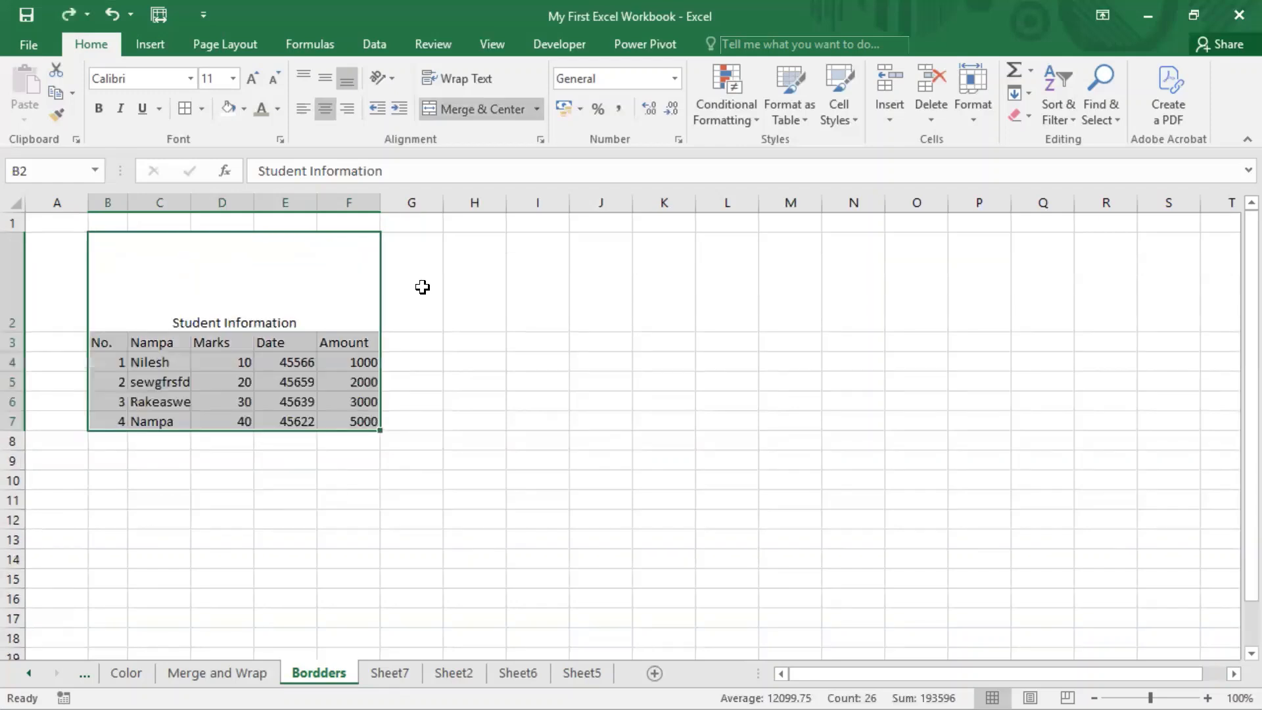
click(447, 284)
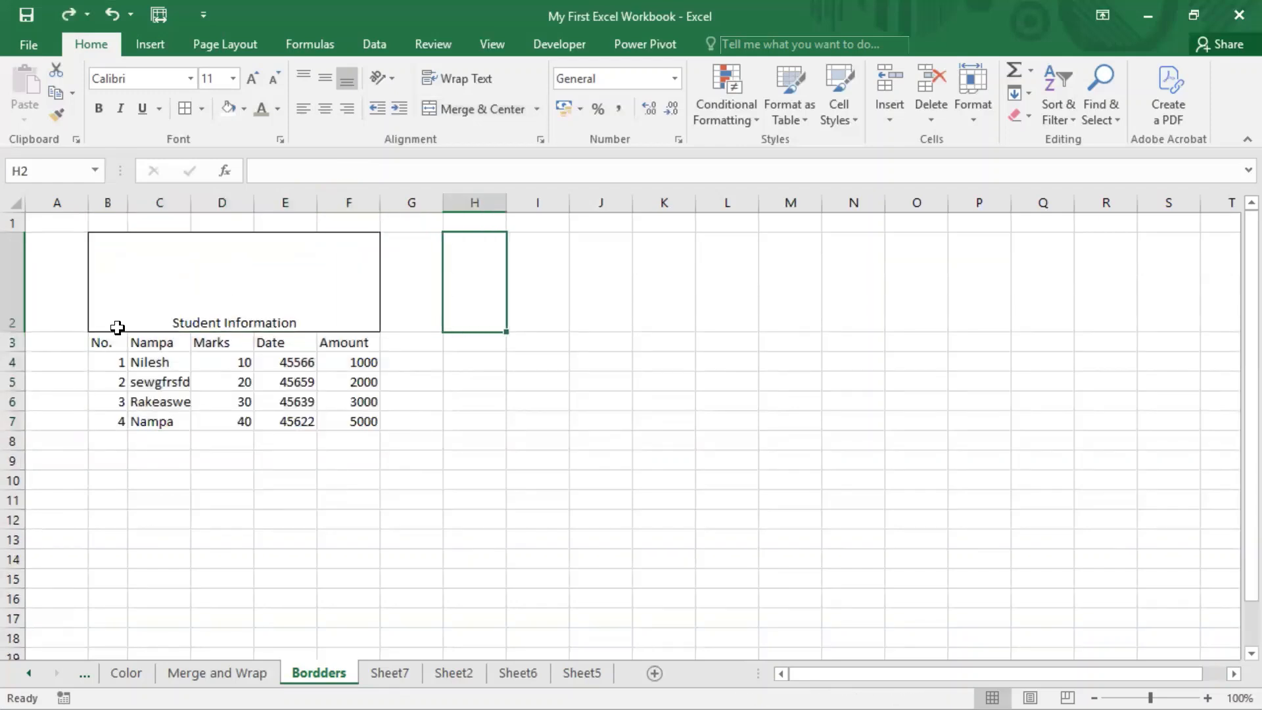
- Autofit the height of row 2 and apply No Border to the Student Information title in B2
double_click(13, 331)
click(296, 245)
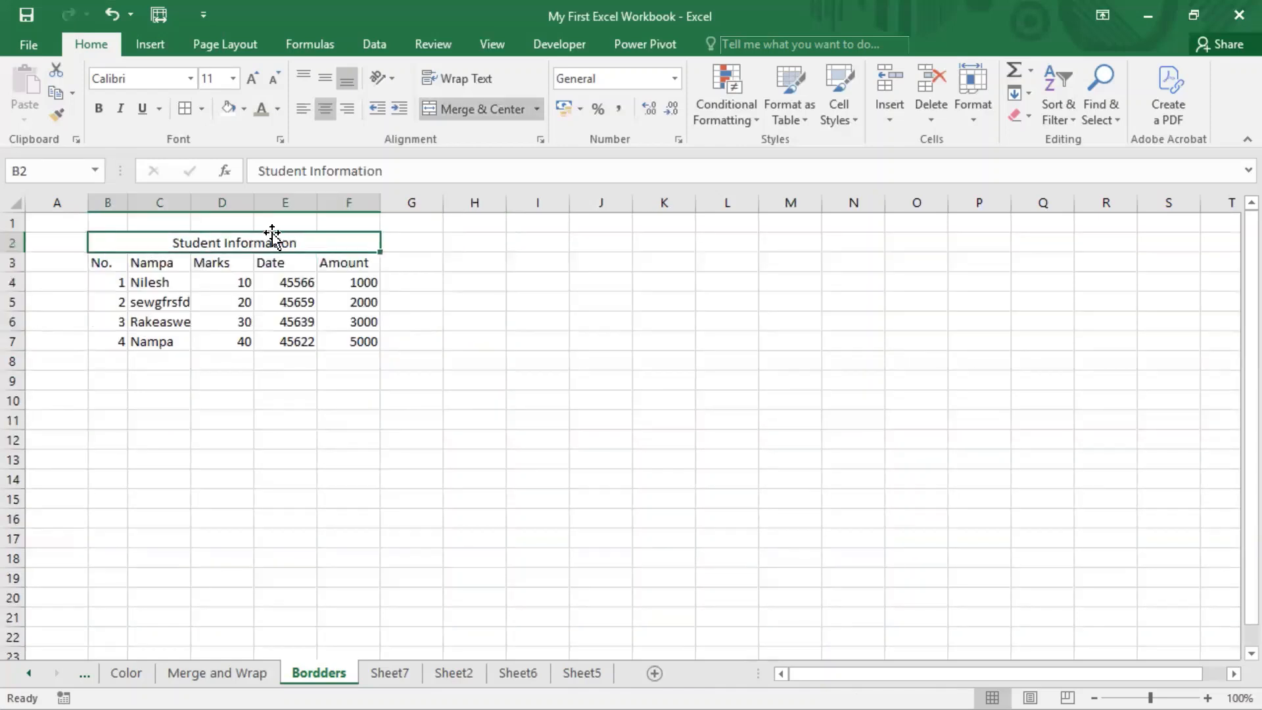
click(201, 108)
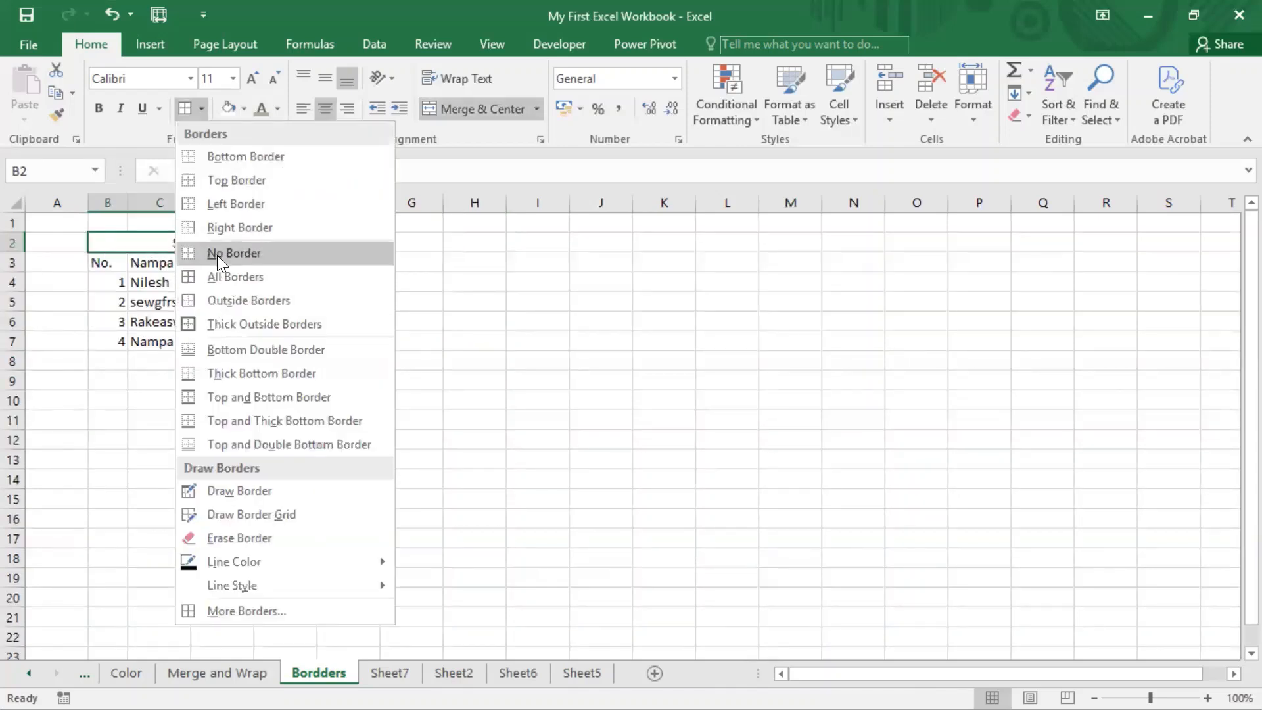
click(217, 254)
click(498, 269)
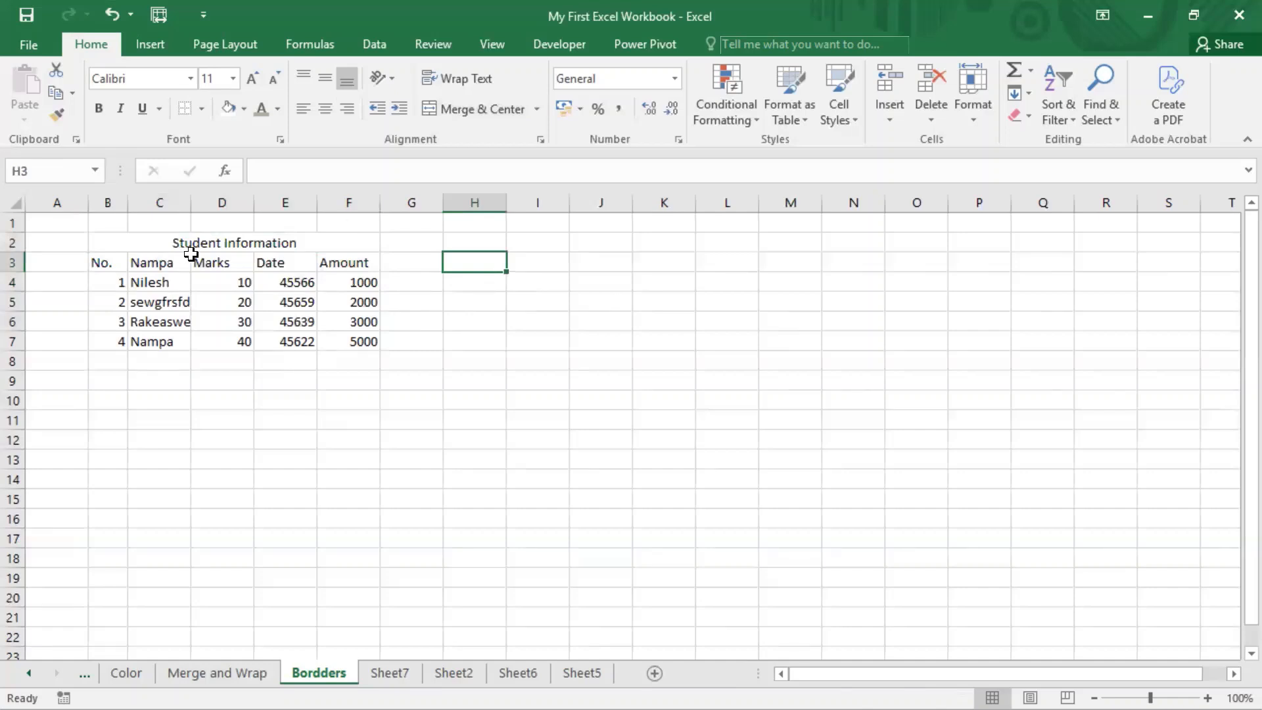
- Draw outline borders with Draw Border around B3:E7, F3:F7, the title in B2 and the No. column B3:B7
click(201, 109)
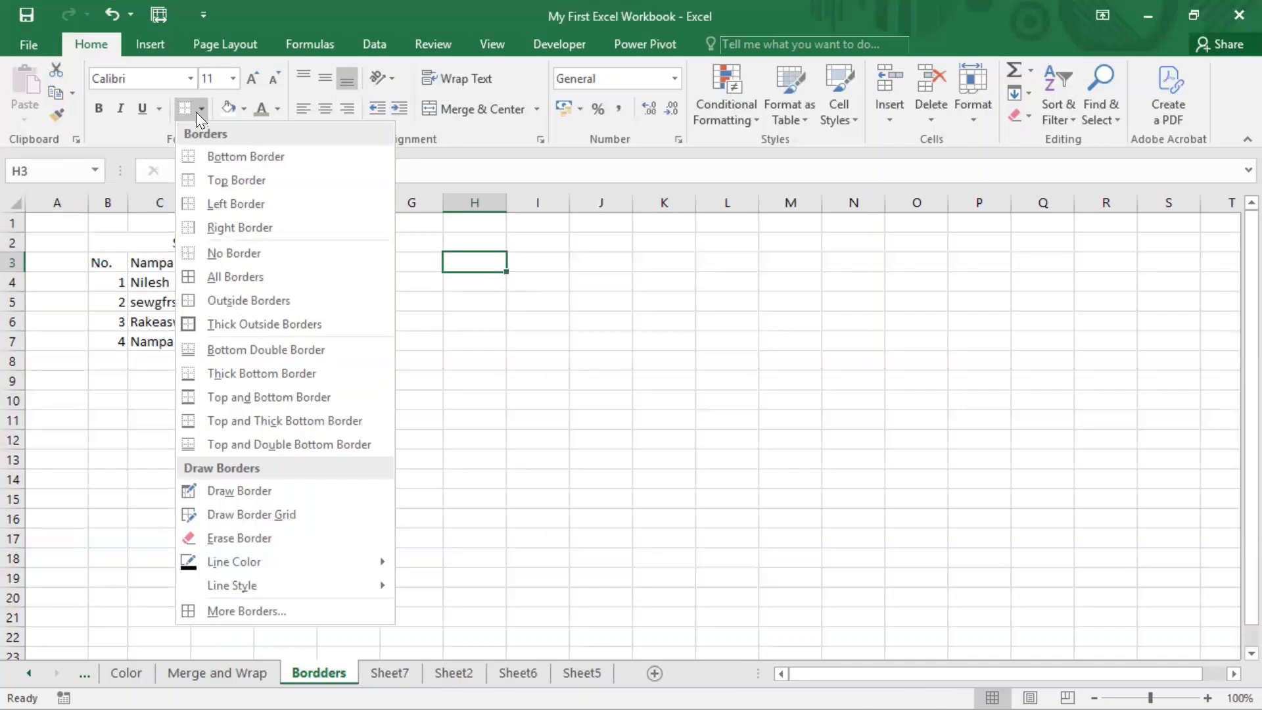
click(284, 490)
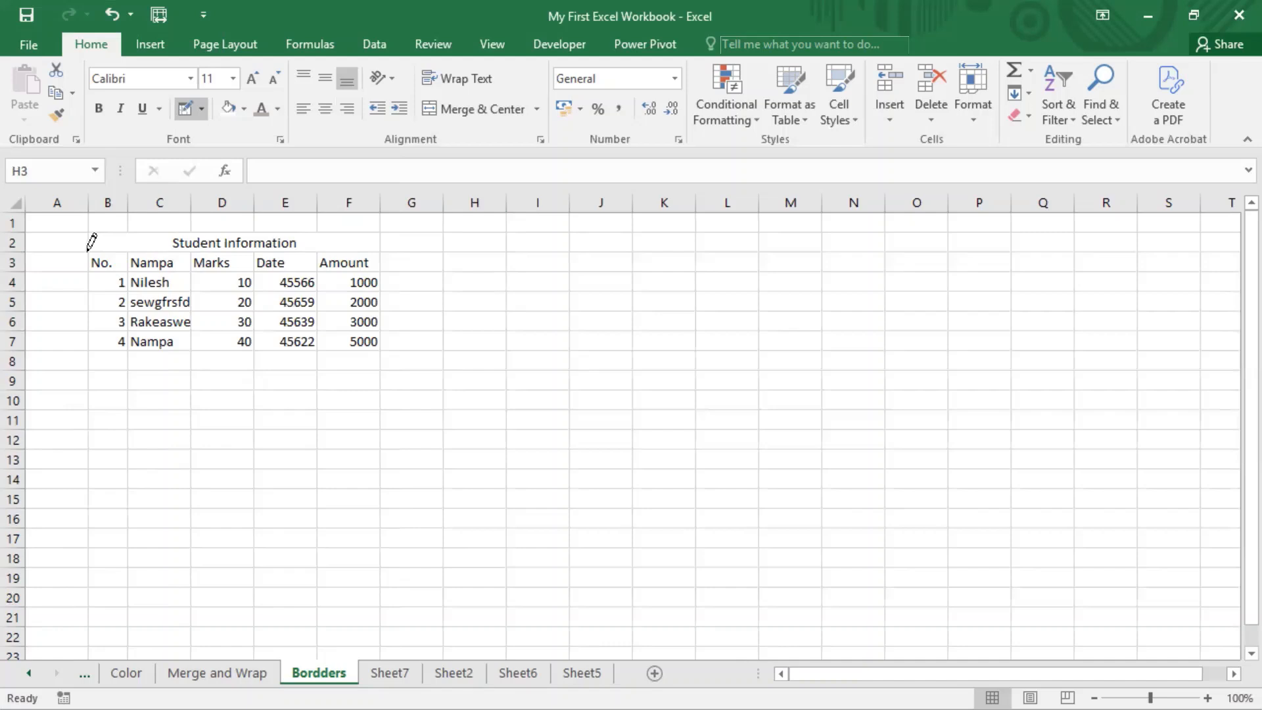
mouse_move(89, 250)
mouse_down()
mouse_move(110, 335)
mouse_move(296, 334)
mouse_up()
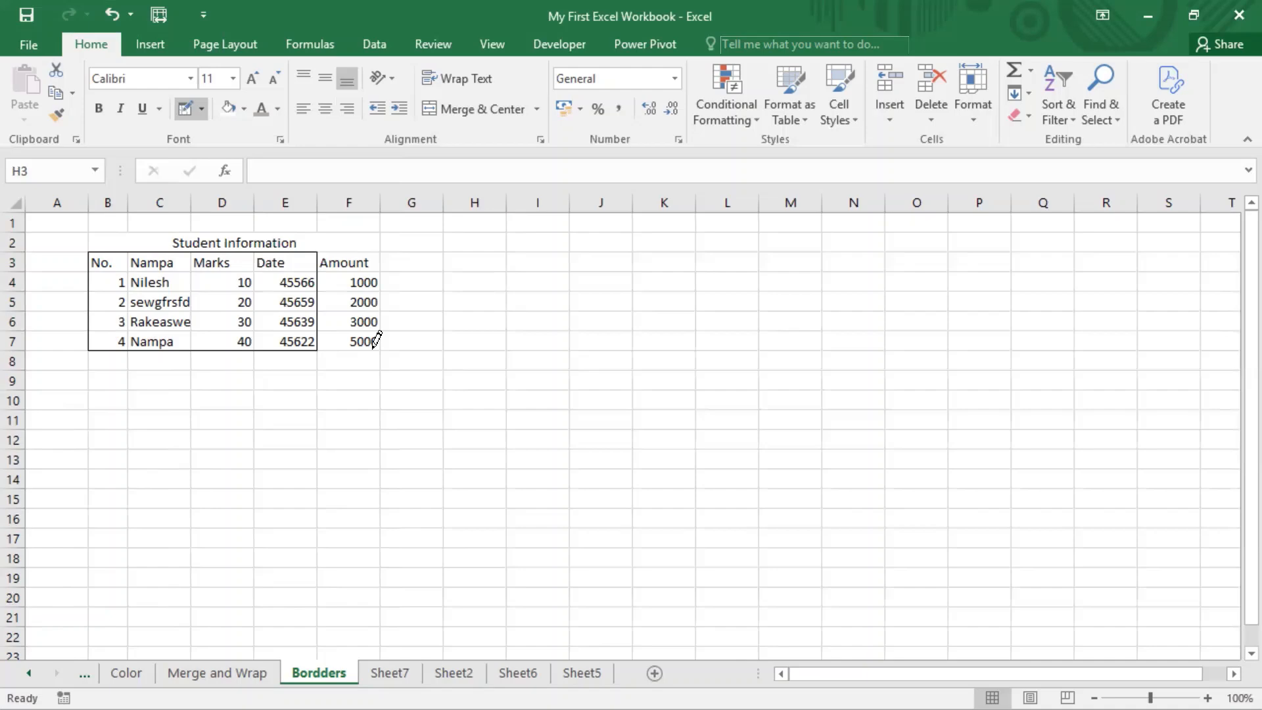
drag(319, 251, 366, 343)
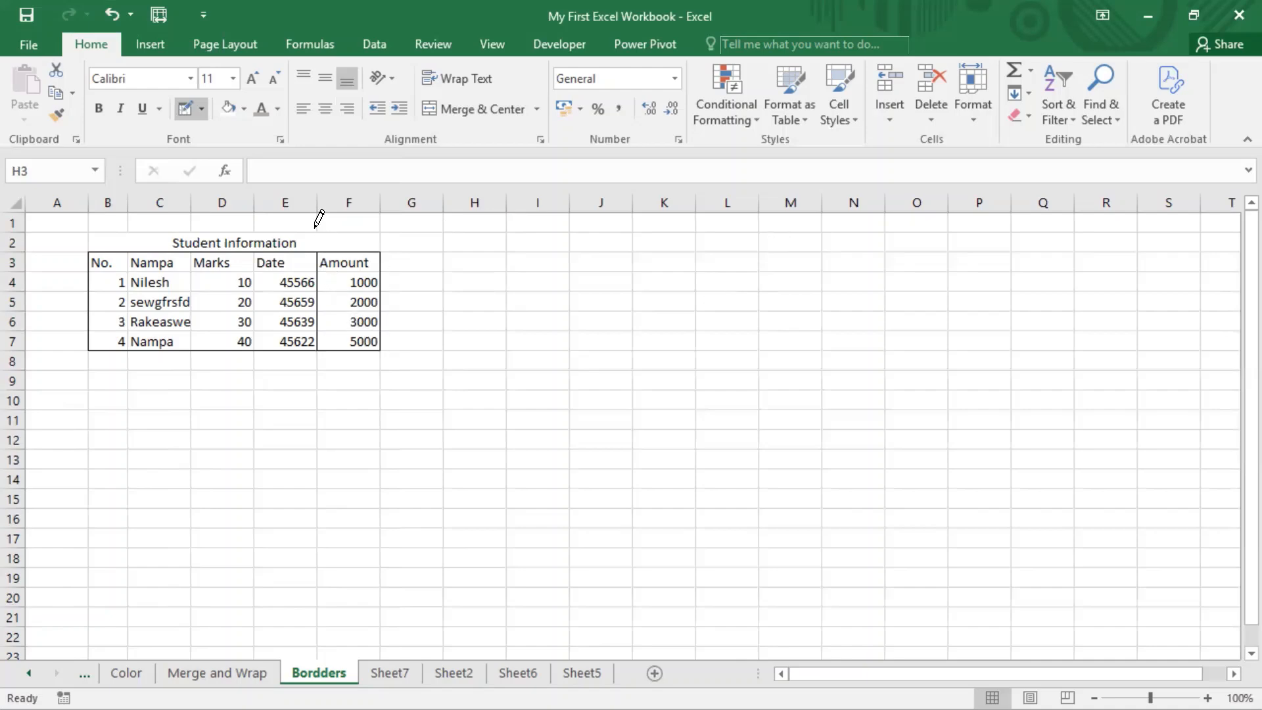
drag(90, 229, 234, 245)
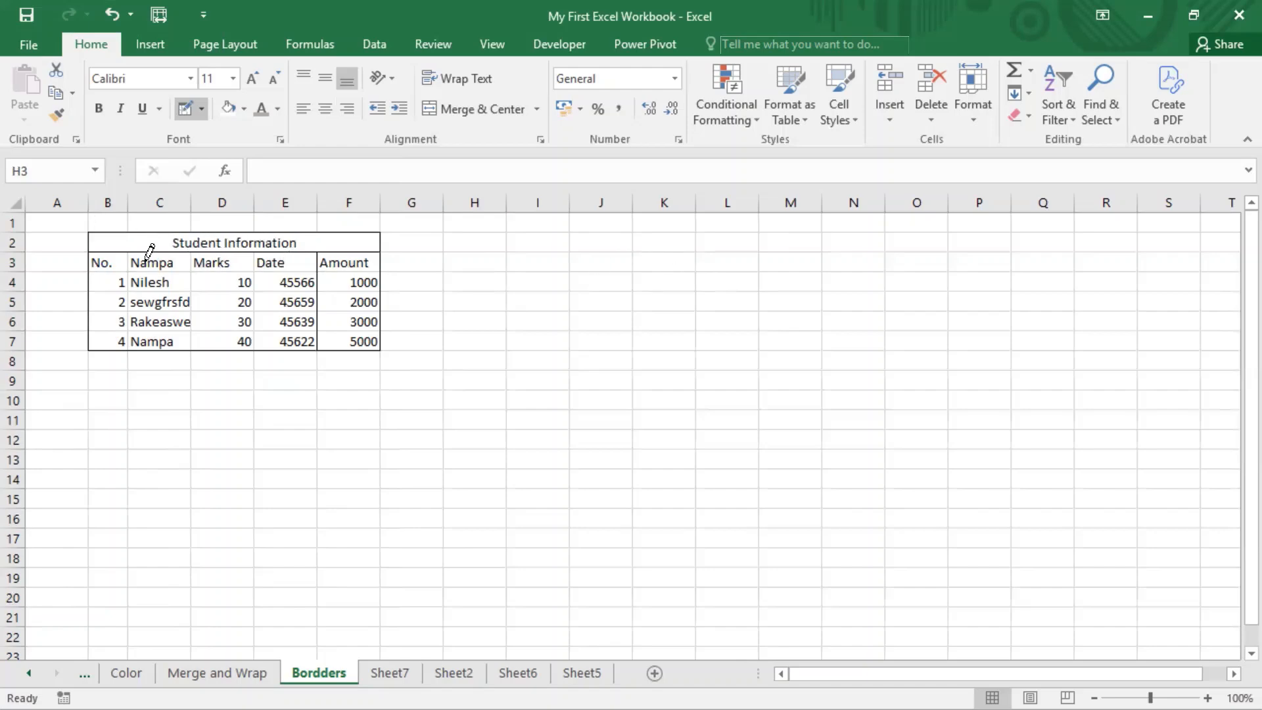
mouse_move(87, 253)
mouse_down()
mouse_move(139, 295)
mouse_move(141, 324)
mouse_move(97, 346)
mouse_move(112, 345)
mouse_up()
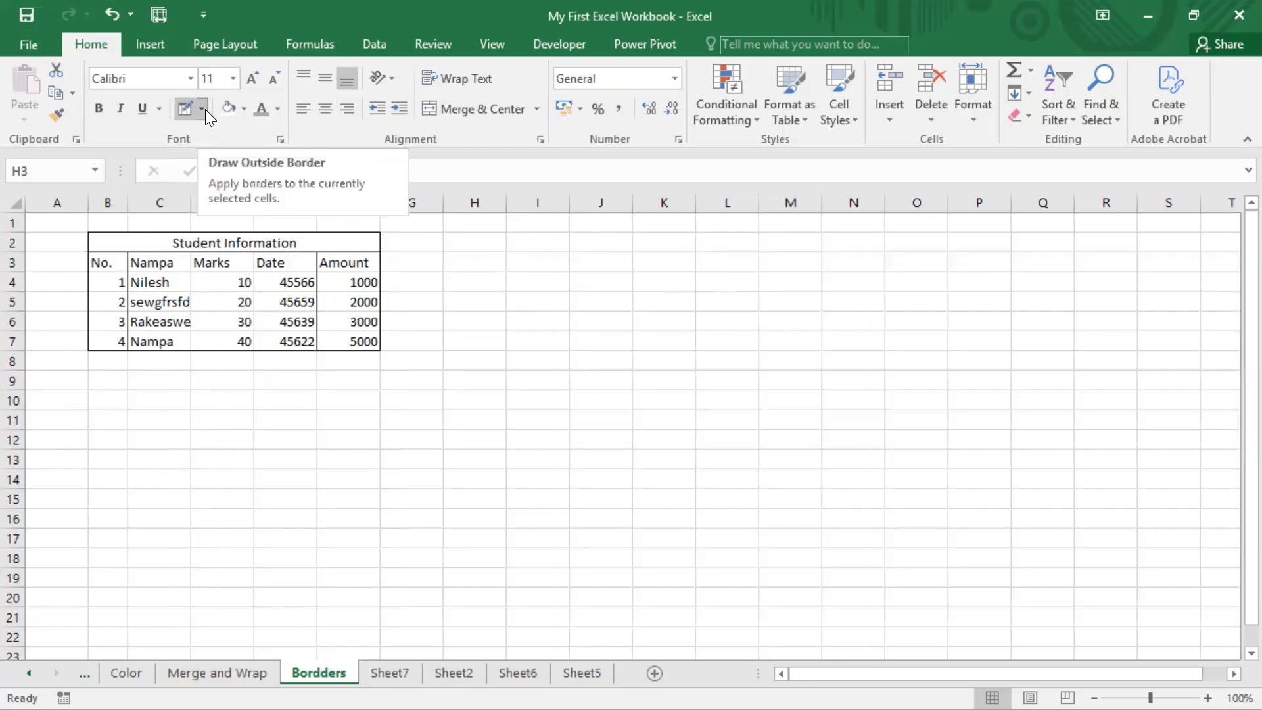
- Undo all four outline borders drawn on the student table
key(ctrl+z)
key(ctrl+z)
key(ctrl+z)
key(ctrl+z)
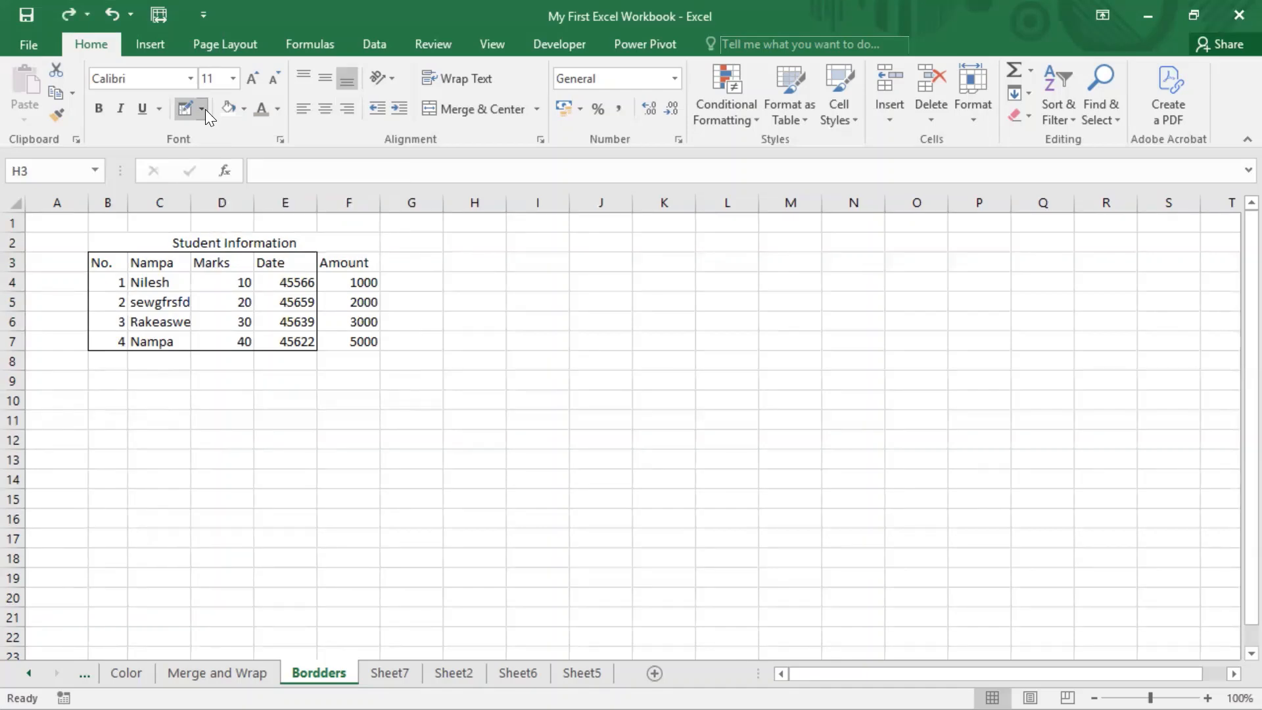
- Draw a full border grid over the student table B2:F7 with Draw Border Grid, and undo it
click(202, 109)
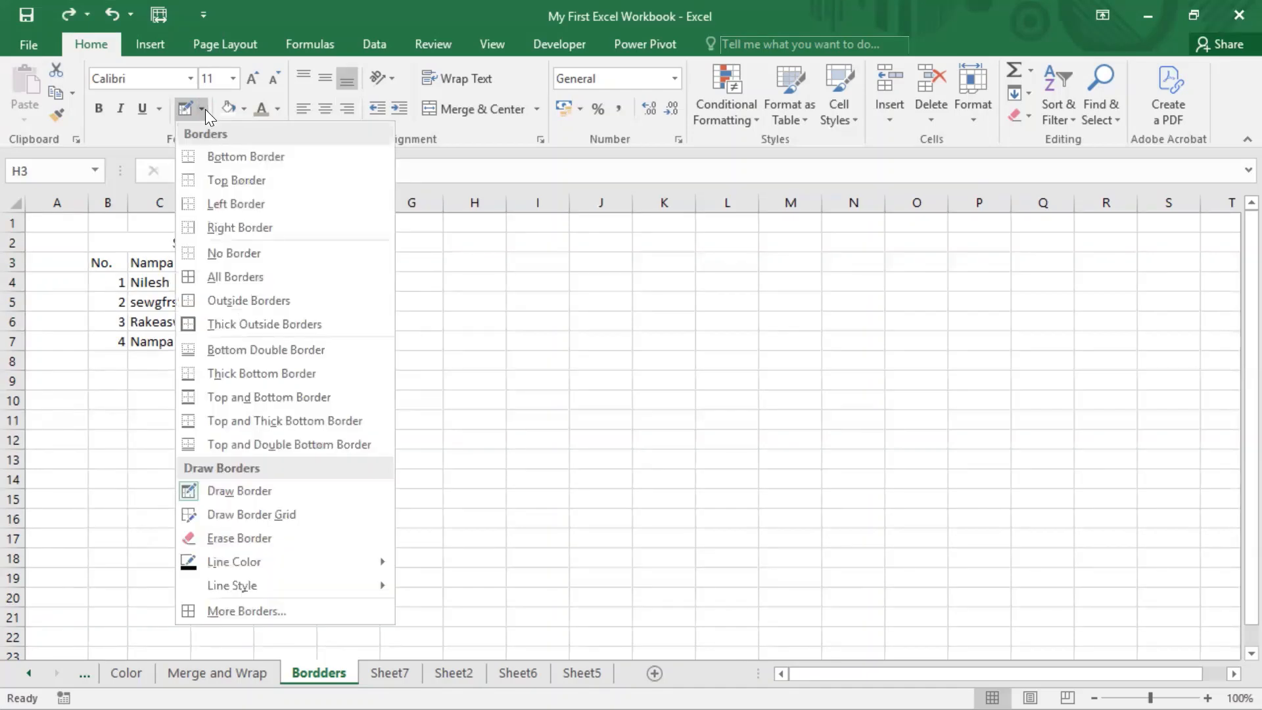
click(287, 520)
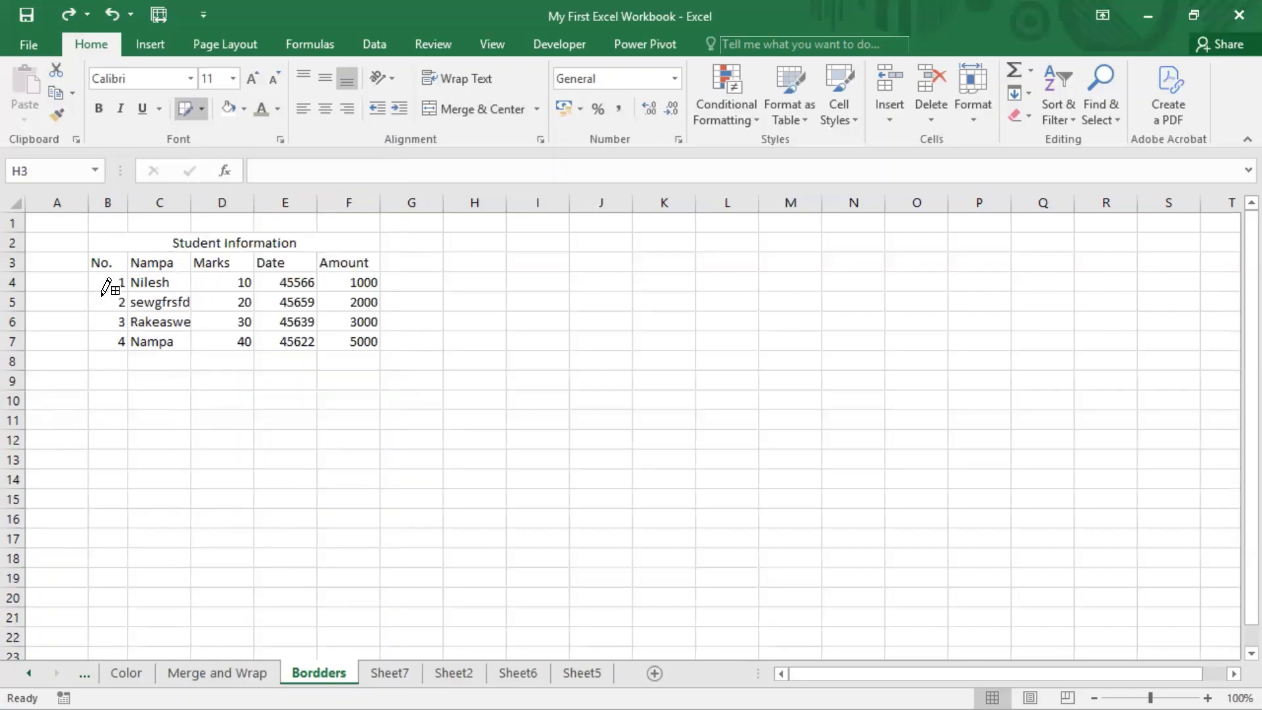
mouse_move(113, 244)
mouse_down()
mouse_move(217, 276)
mouse_move(230, 332)
mouse_up()
mouse_move(231, 317)
mouse_down()
mouse_move(238, 241)
mouse_move(180, 236)
mouse_move(130, 254)
mouse_move(138, 335)
mouse_up()
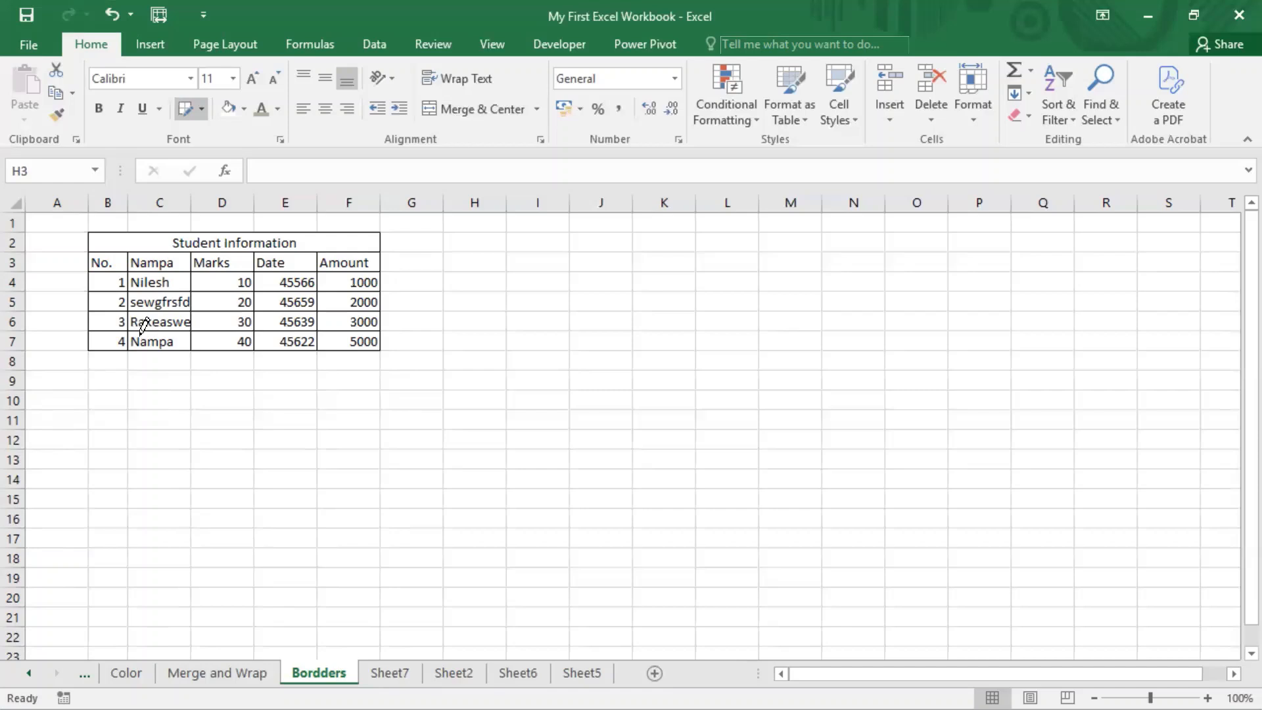
key(ctrl+z)
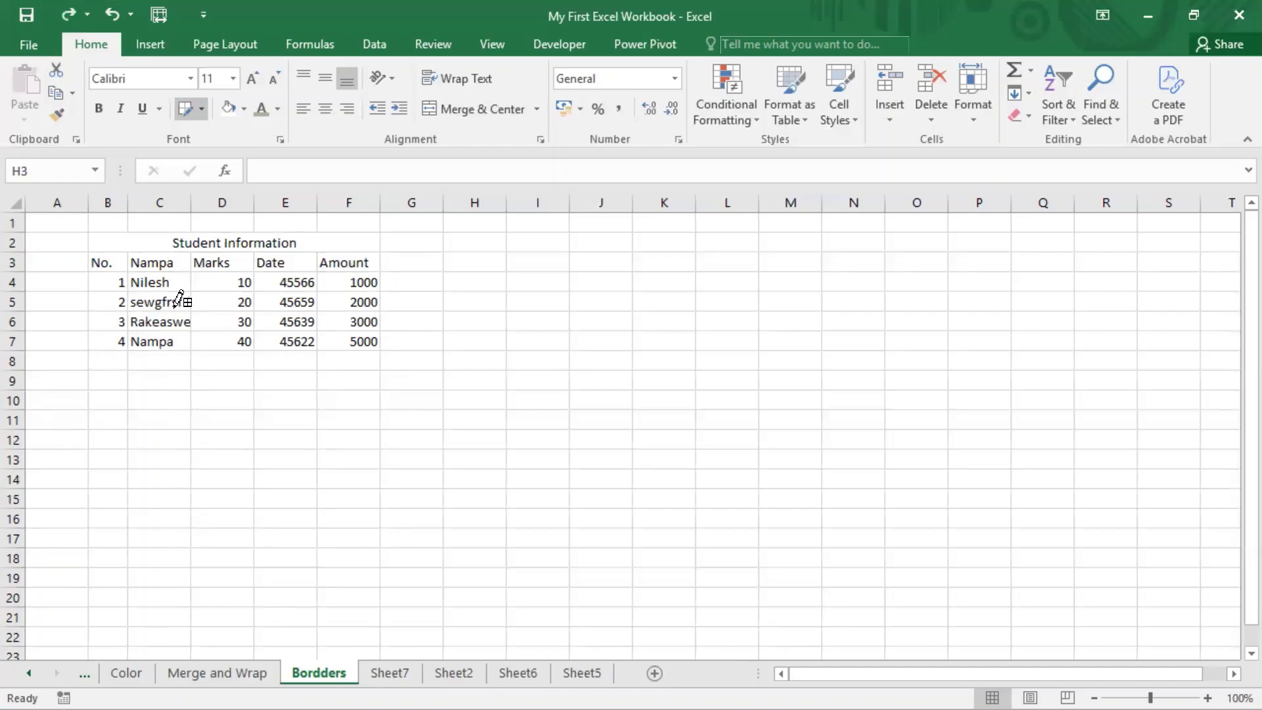
- Apply All Borders to cell H3 and to the whole student table B2:F7
click(201, 109)
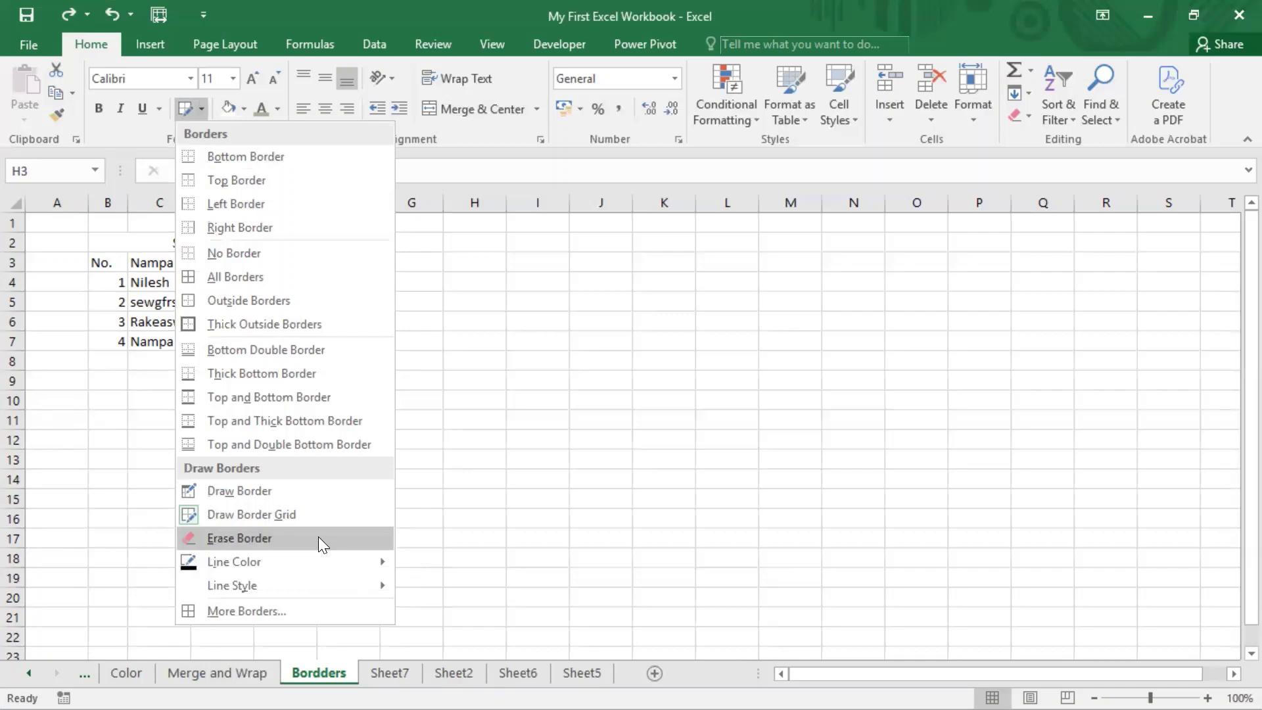
click(230, 276)
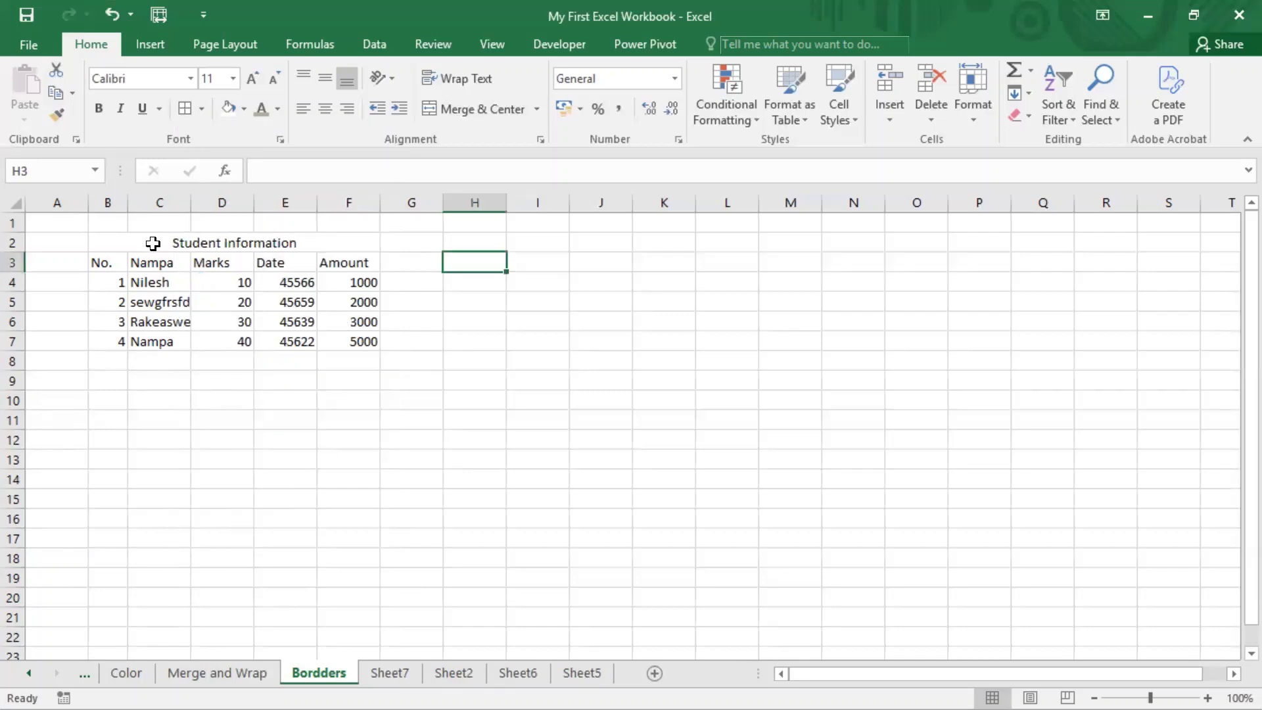
drag(150, 239, 243, 341)
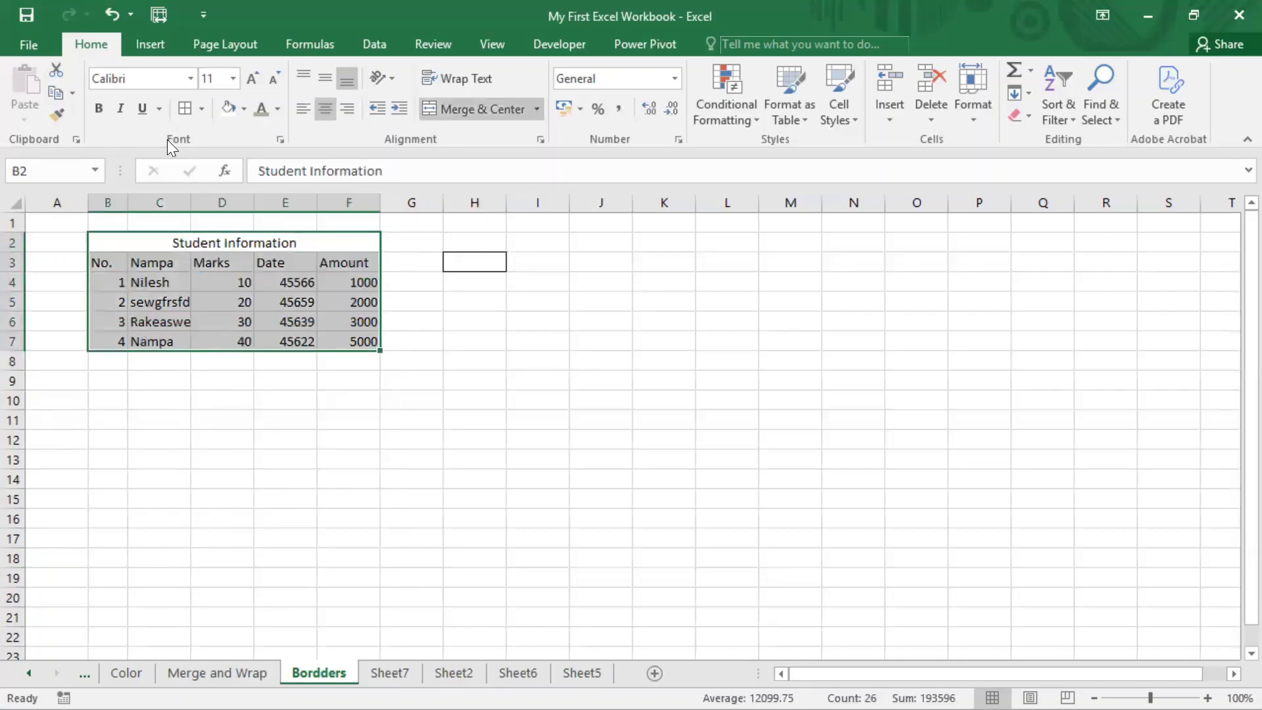
click(185, 108)
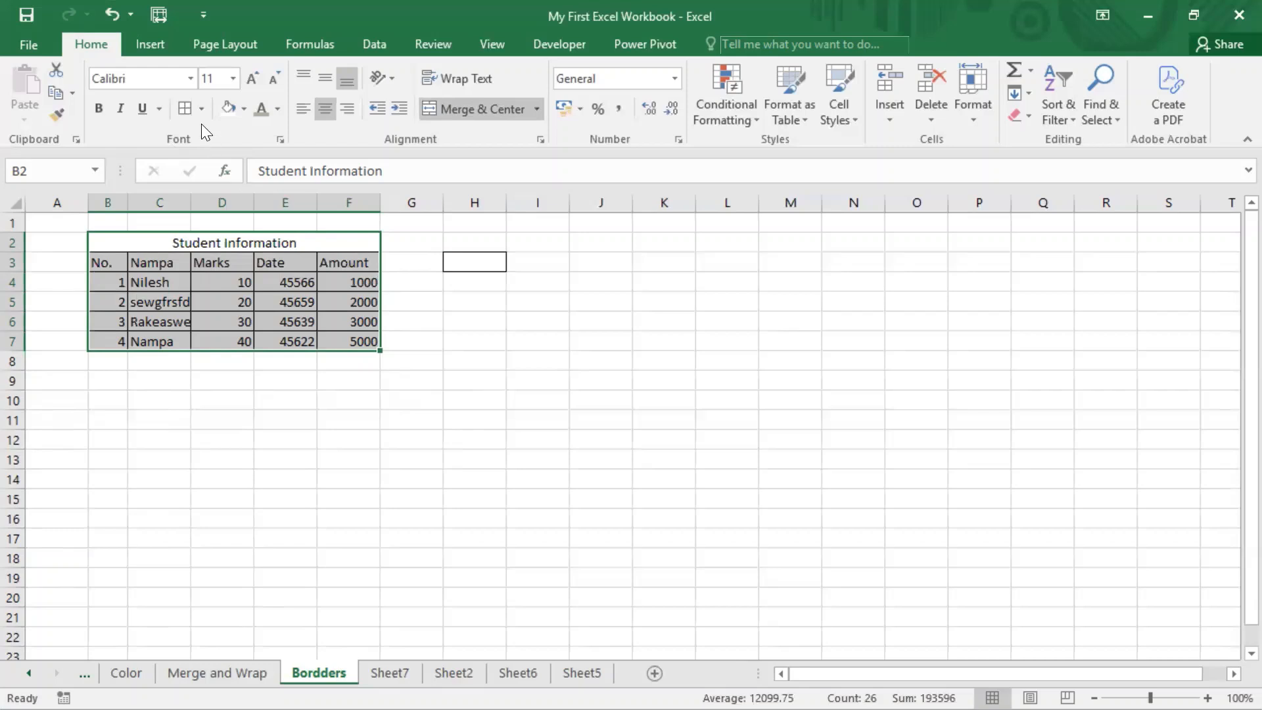
- Use Erase Border to remove the borders around the Nampa and Marks columns C3:D7 and around cell H3
click(202, 110)
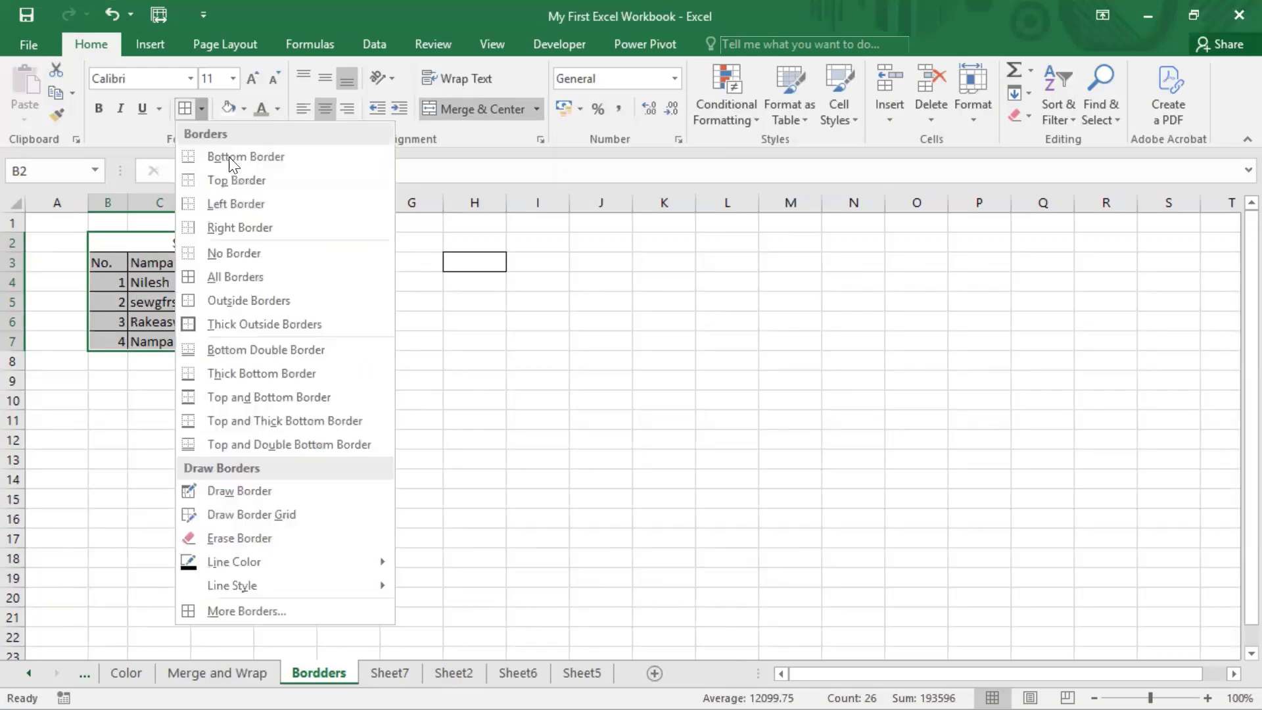
click(254, 535)
mouse_move(129, 249)
mouse_down()
mouse_move(151, 354)
mouse_move(197, 342)
mouse_up()
drag(225, 239, 236, 339)
mouse_move(450, 251)
mouse_down()
mouse_move(456, 268)
mouse_move(544, 260)
mouse_up()
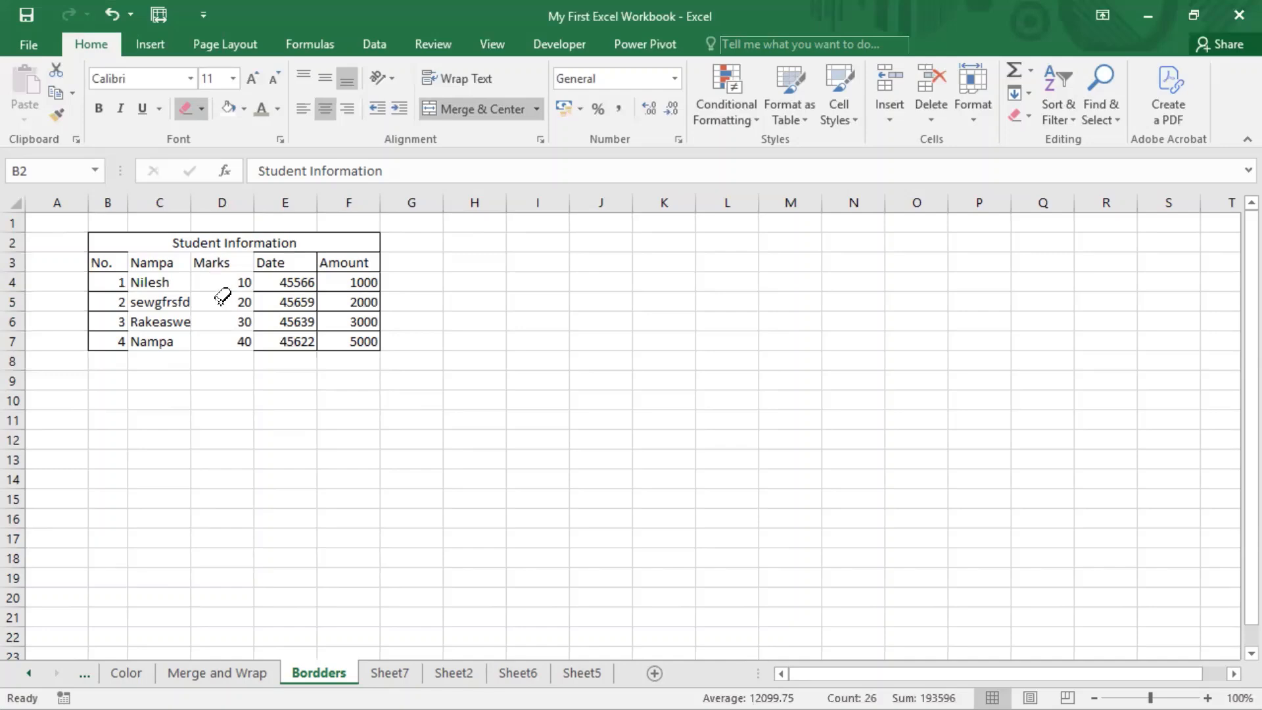
- Clear the remaining borders from the student table B2:F7 with No Border and deselect the table
click(203, 108)
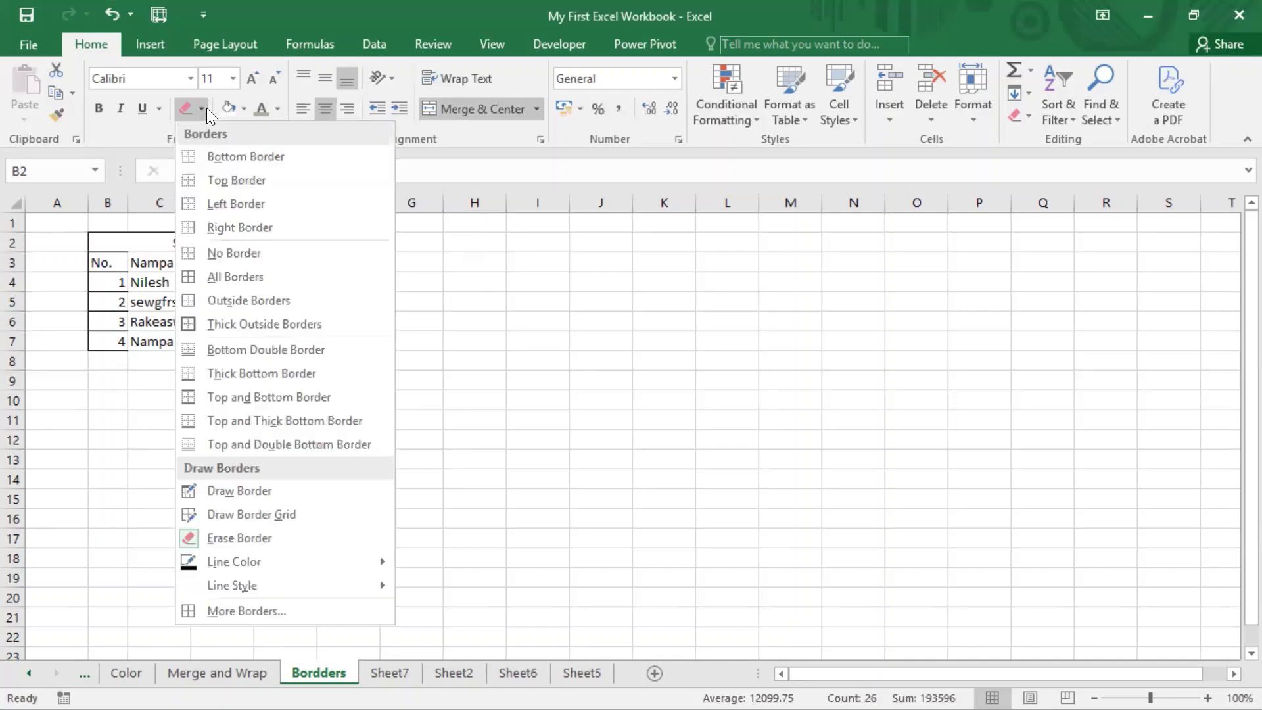
click(249, 256)
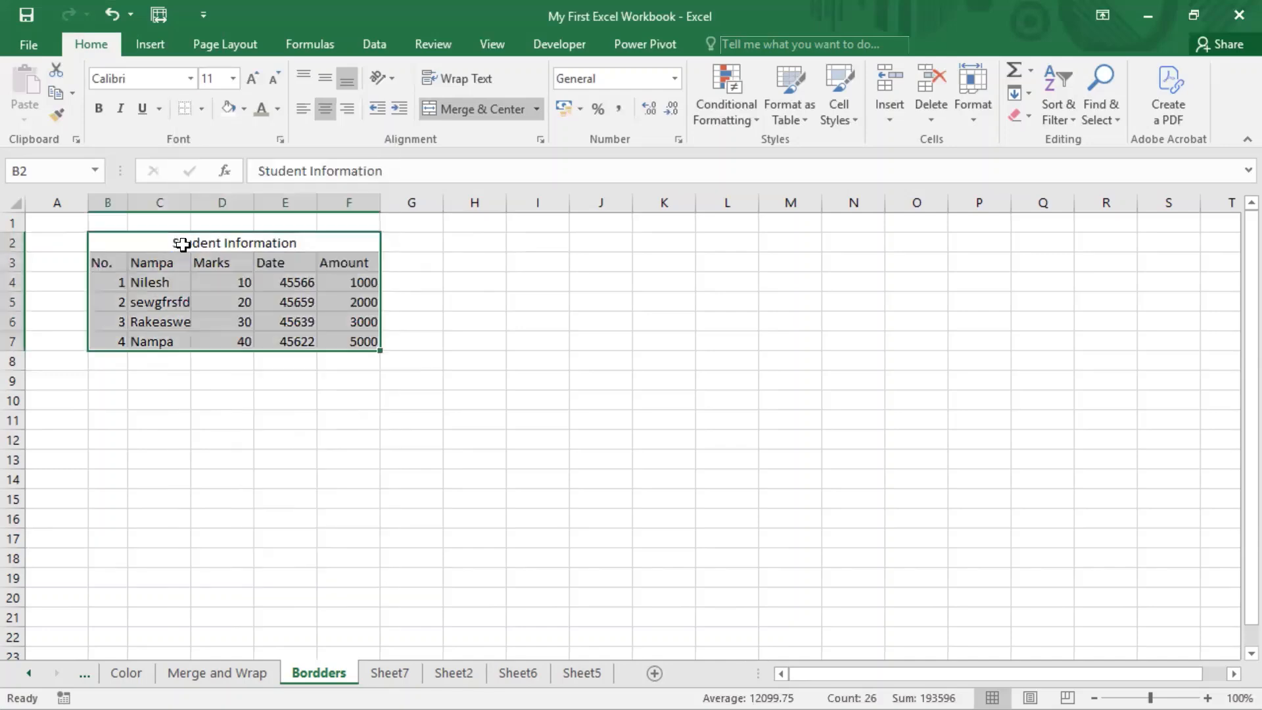
click(329, 397)
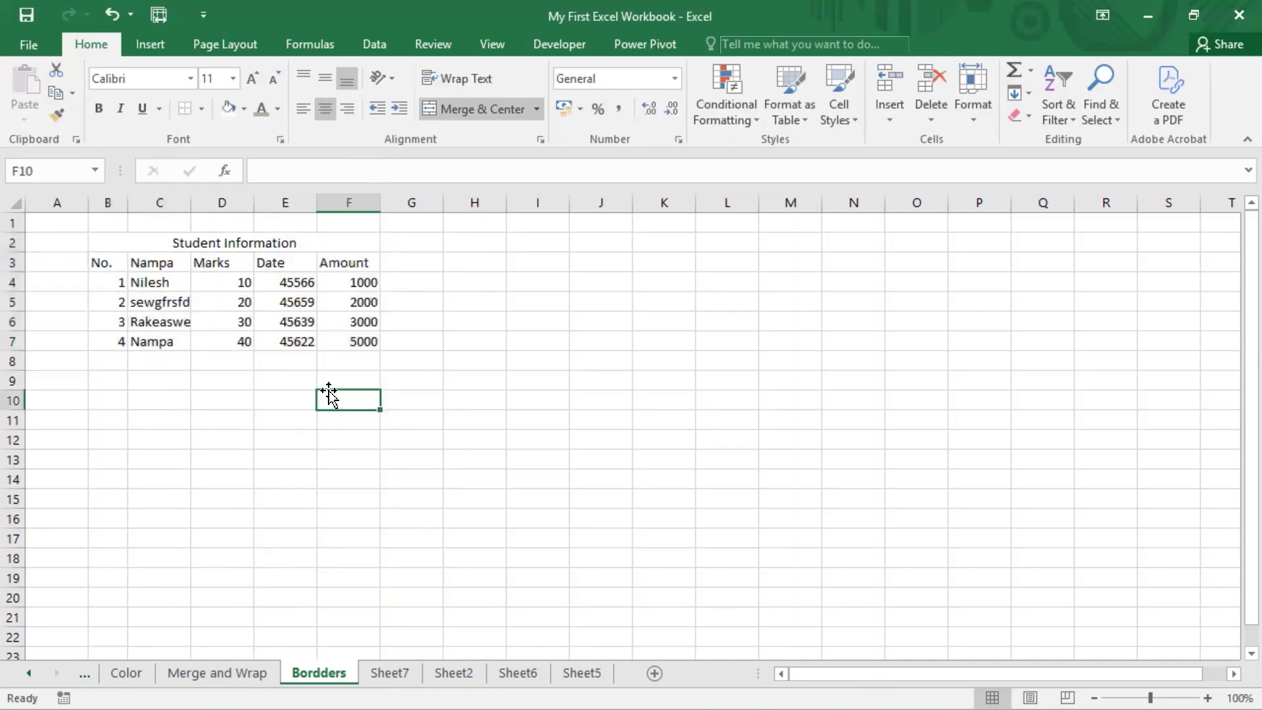
- Set the border line color to standard red and draw a border grid over the table cells B3:F7
click(202, 109)
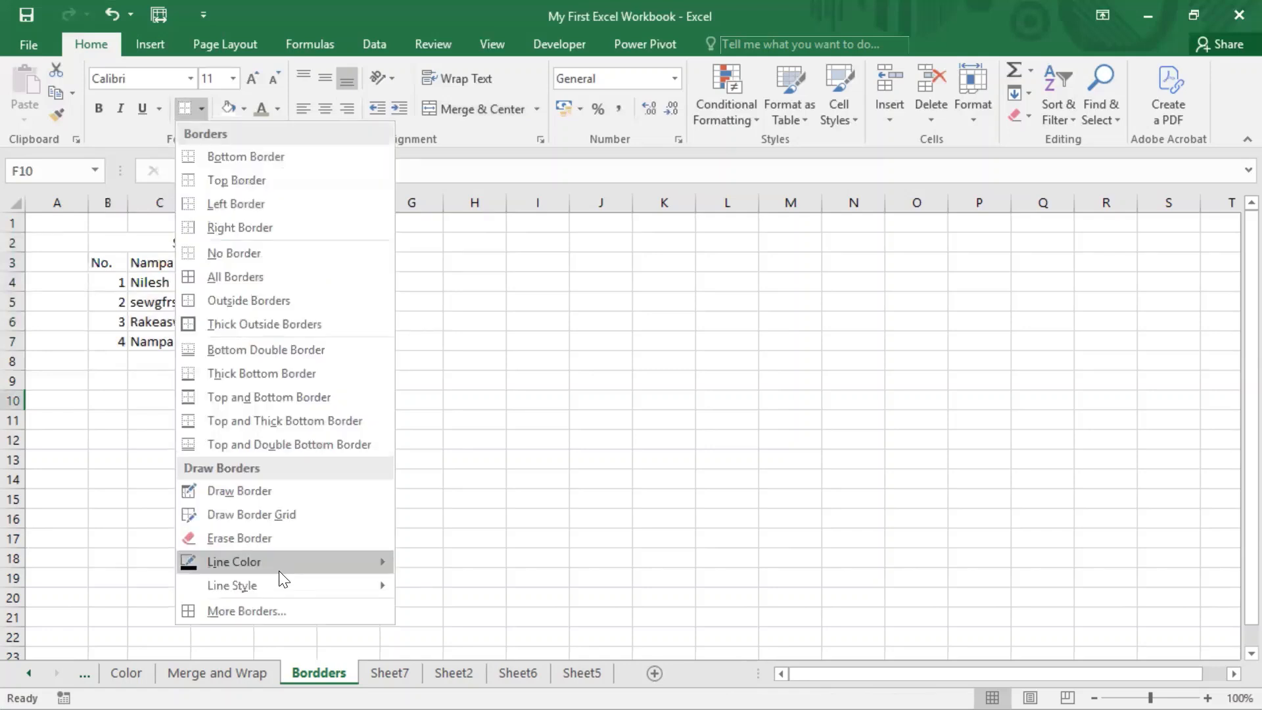
mouse_move(286, 565)
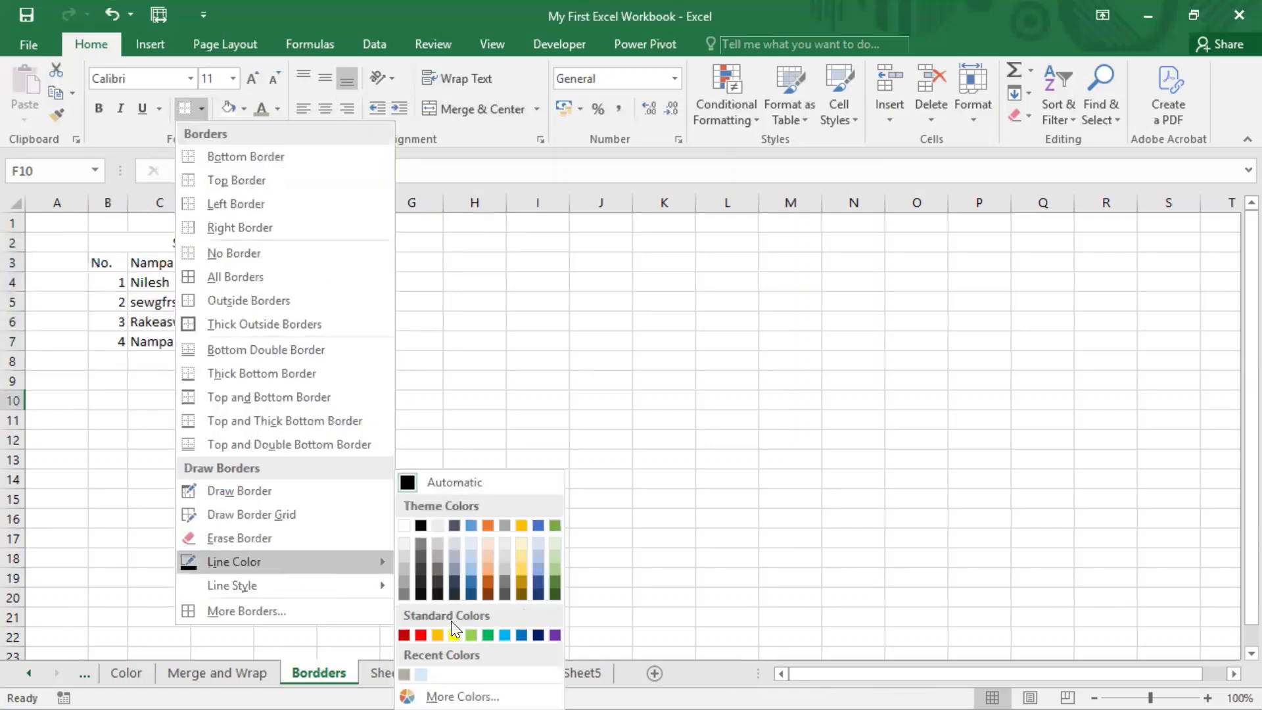
click(421, 635)
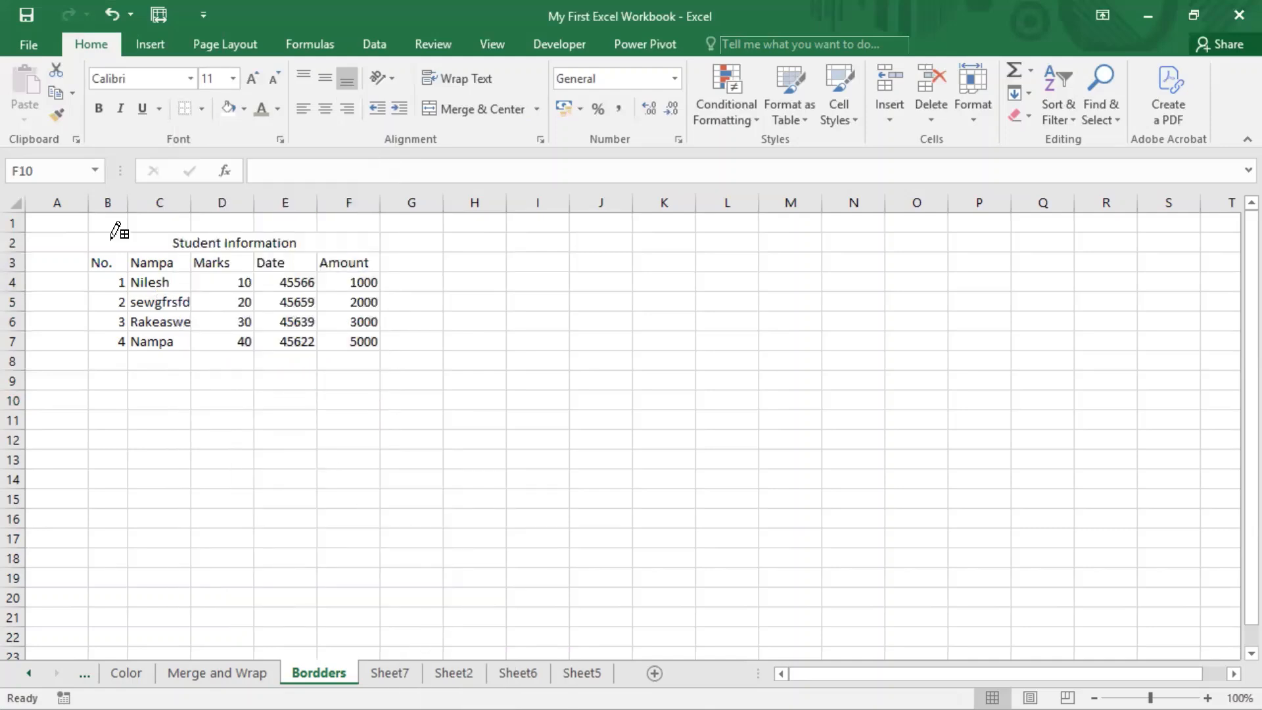
mouse_move(113, 240)
mouse_down()
mouse_move(344, 329)
mouse_move(343, 340)
mouse_up()
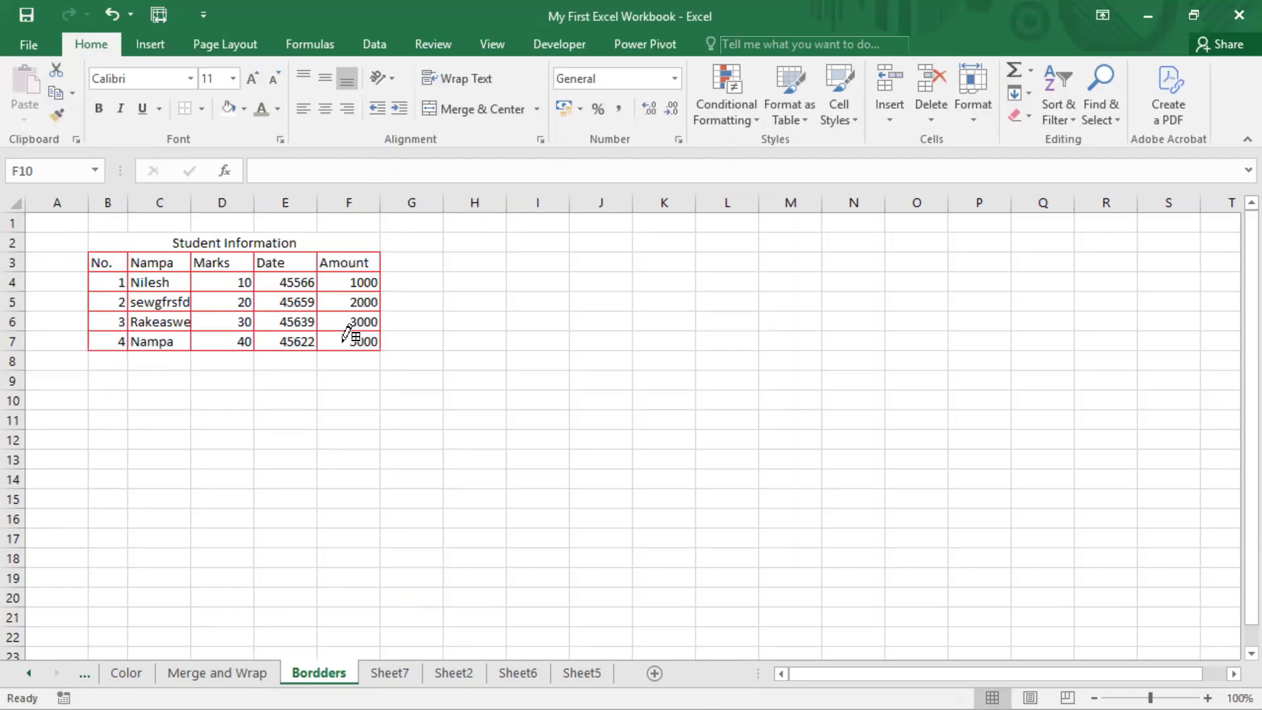
- Choose the double line style and draw the border grid over the full student table B2:F7
click(202, 108)
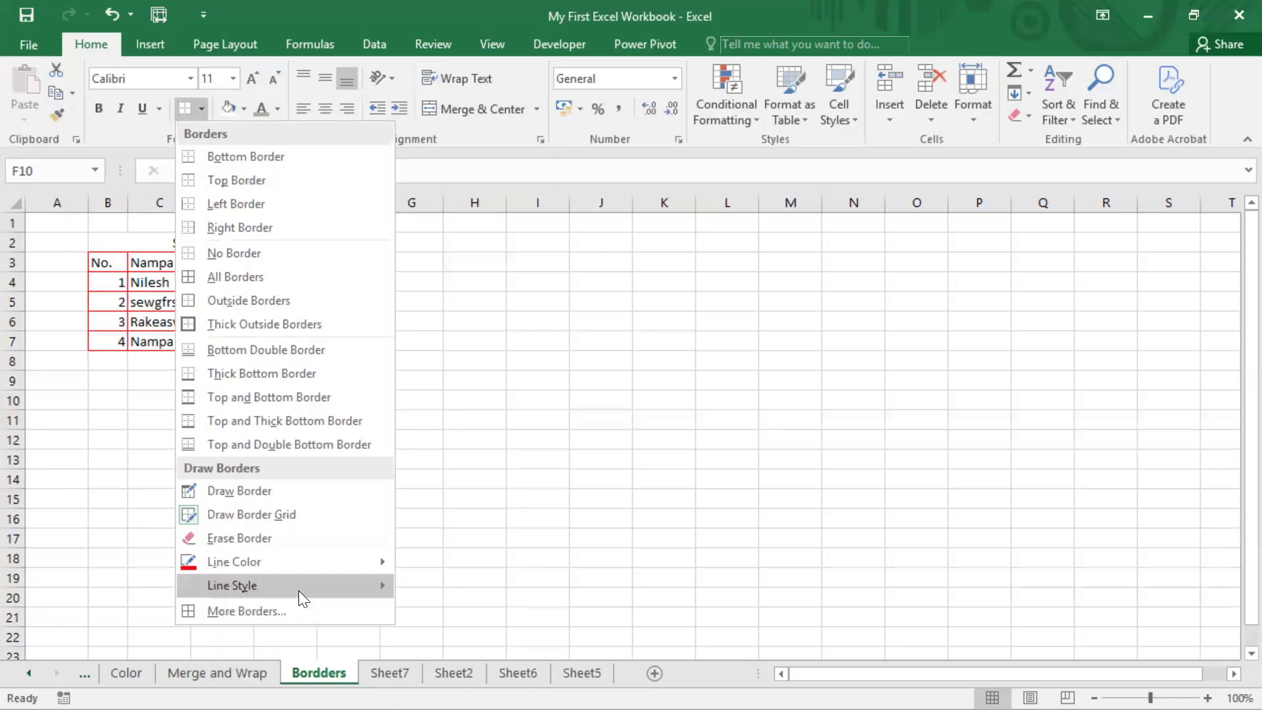
mouse_move(299, 590)
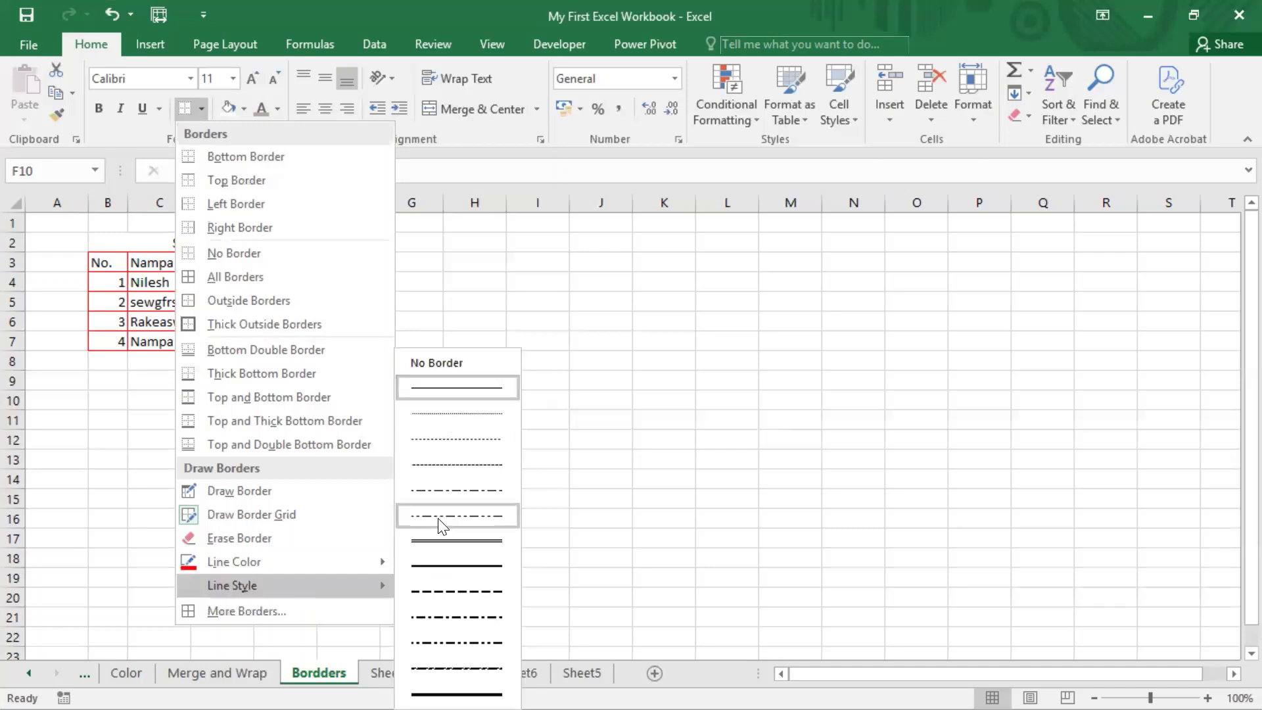
click(437, 539)
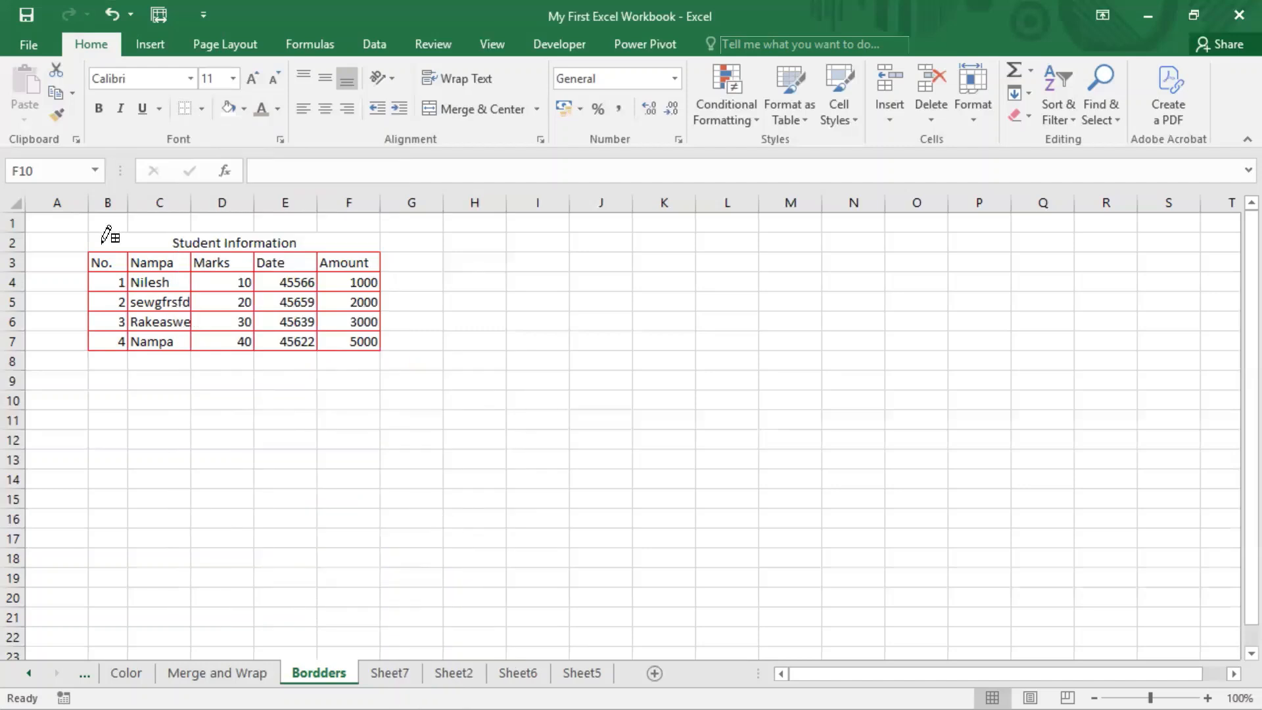
mouse_move(104, 242)
mouse_down()
mouse_move(189, 275)
mouse_move(262, 325)
mouse_move(273, 350)
mouse_up()
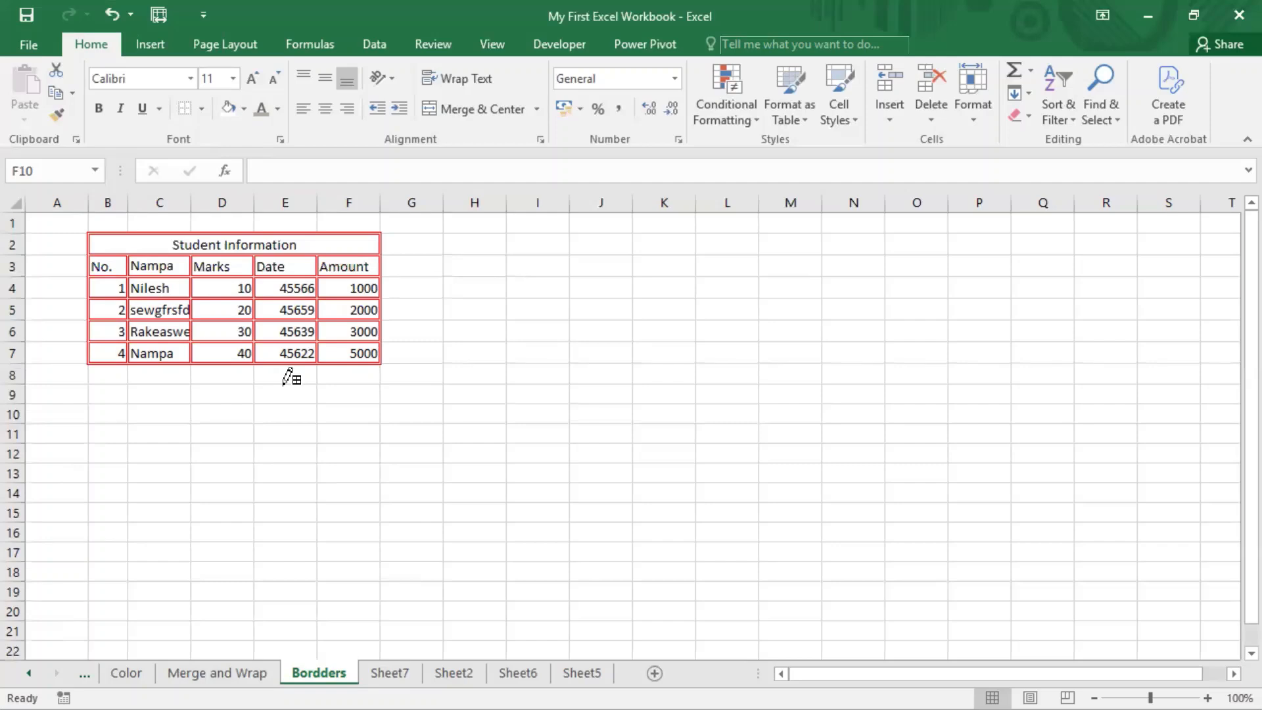
- Switch to a dotted line style and redraw the border around the Student Information title in B2
click(203, 104)
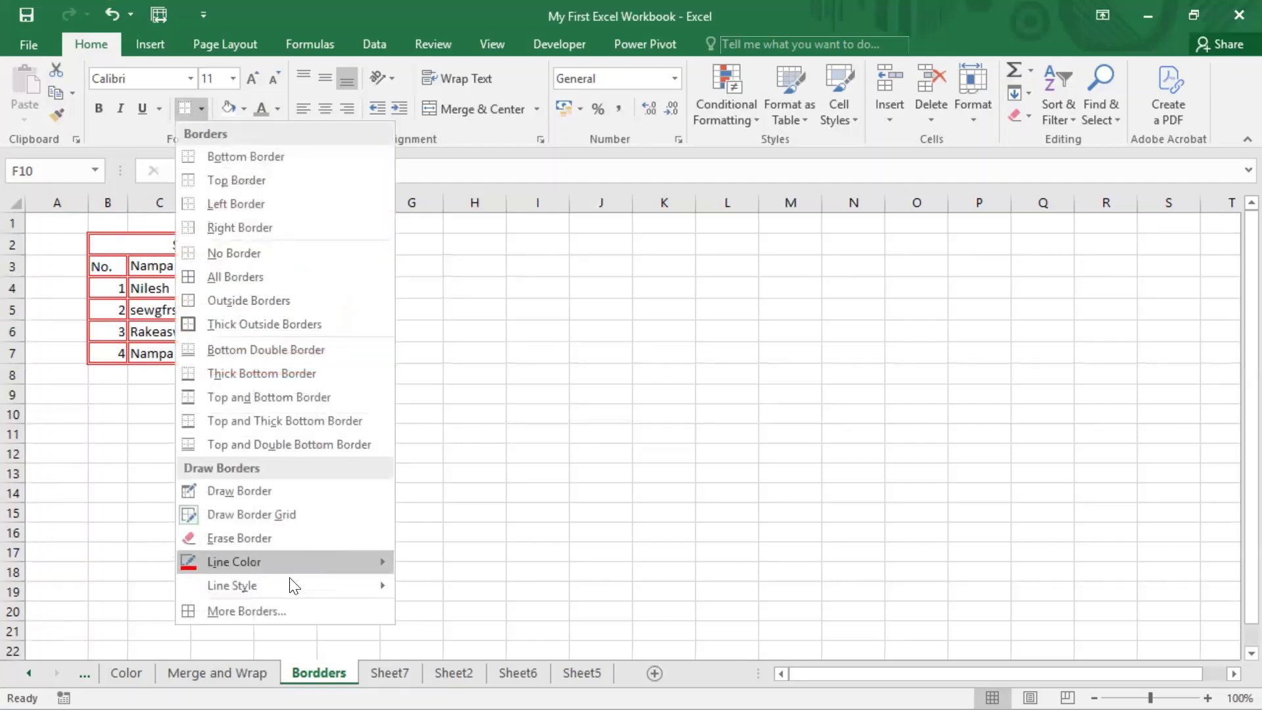
mouse_move(339, 584)
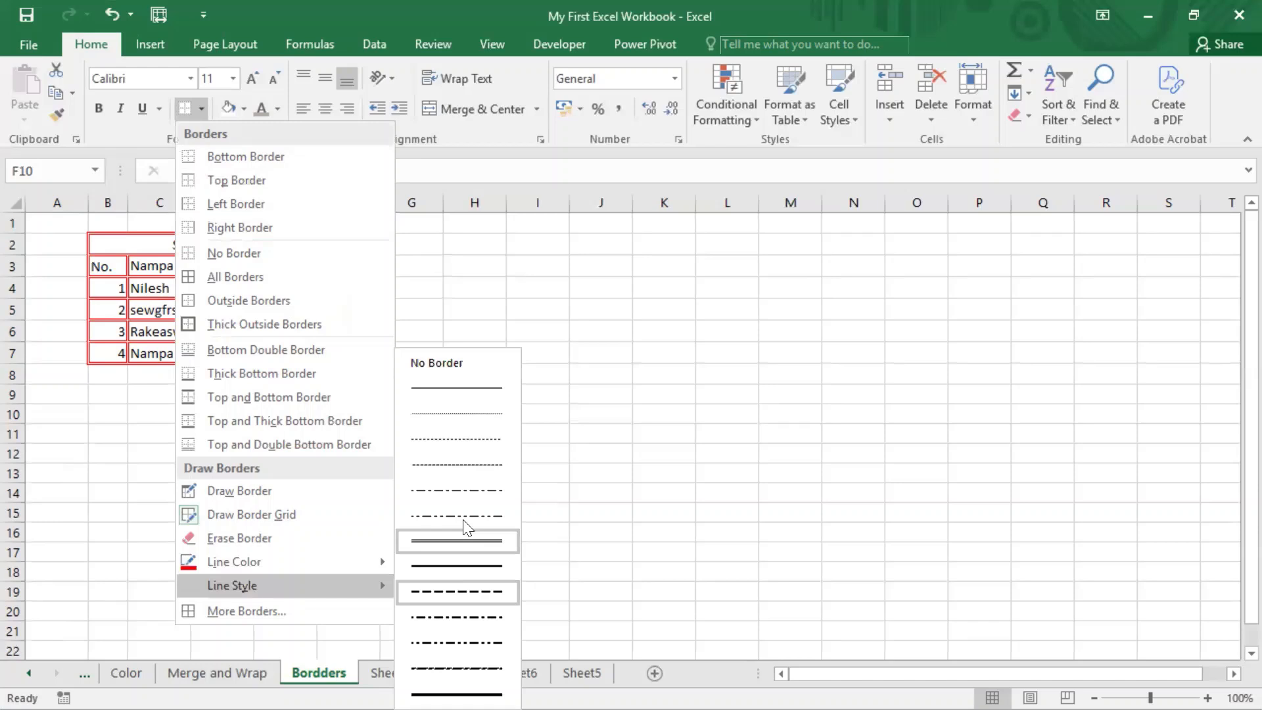
click(459, 440)
drag(122, 234, 262, 246)
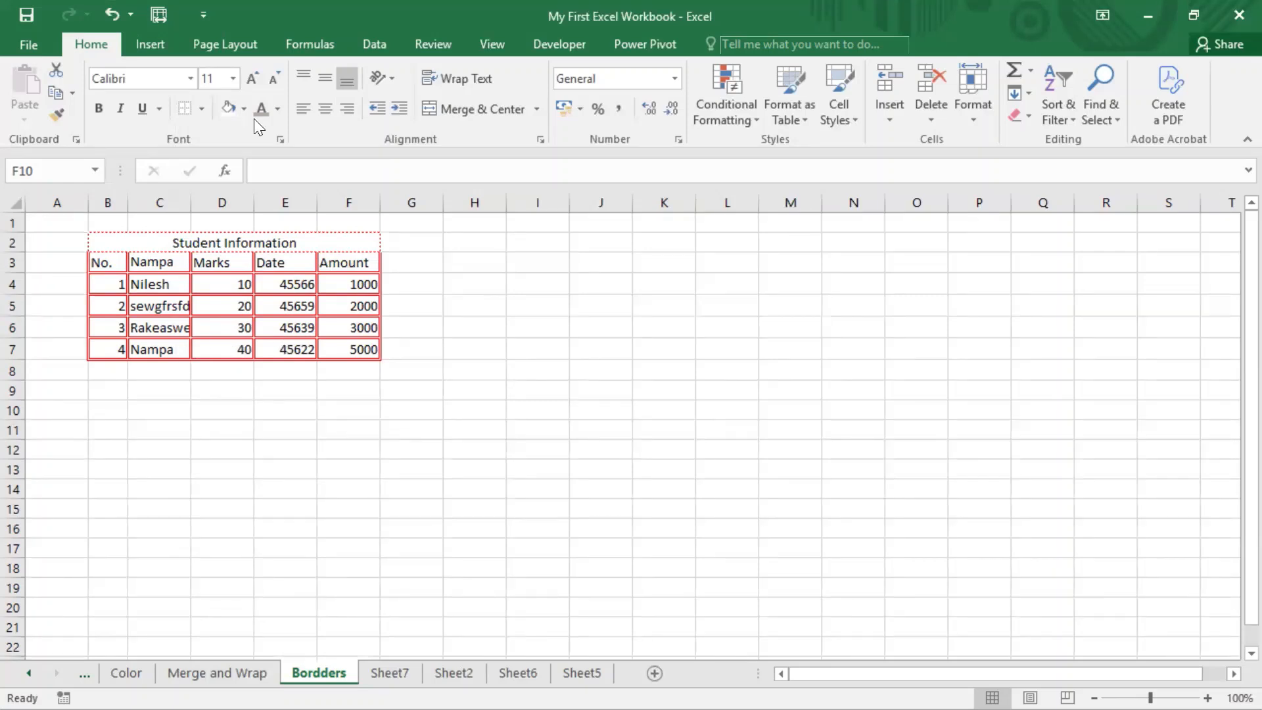
- Review the border settings in the Format Cells dialog for F10 and close it without applying any
click(199, 109)
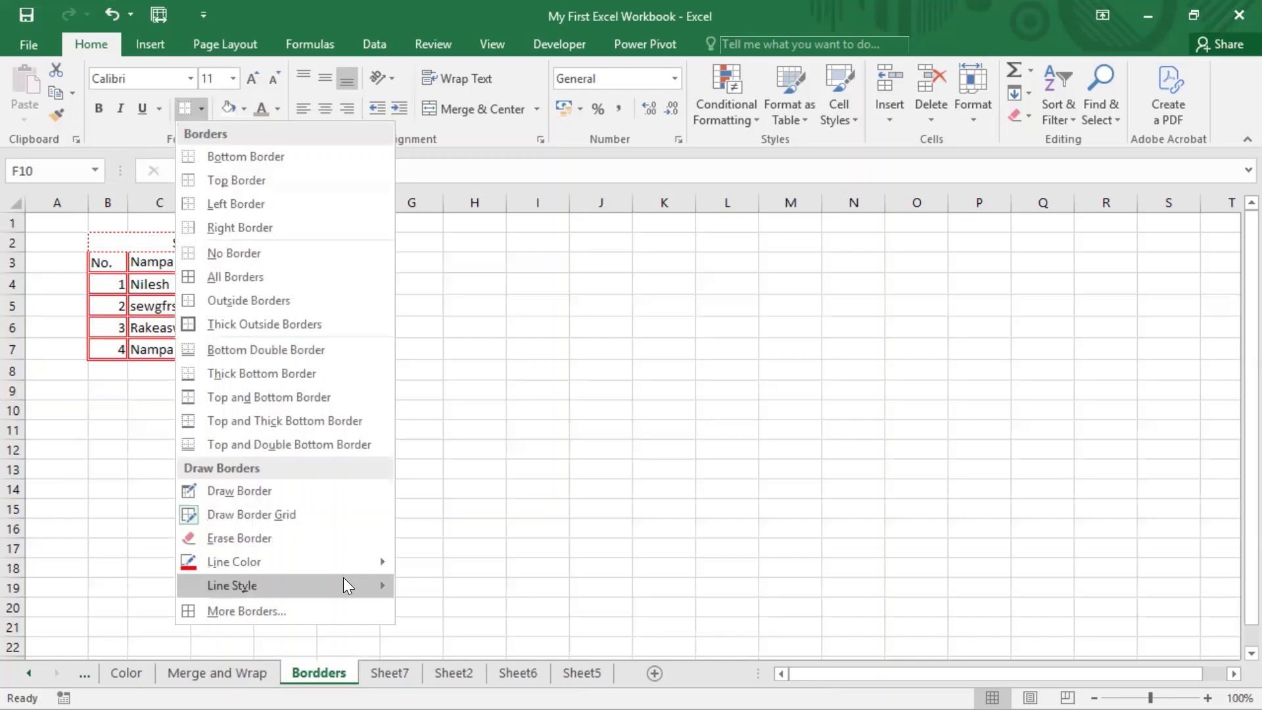
mouse_move(345, 582)
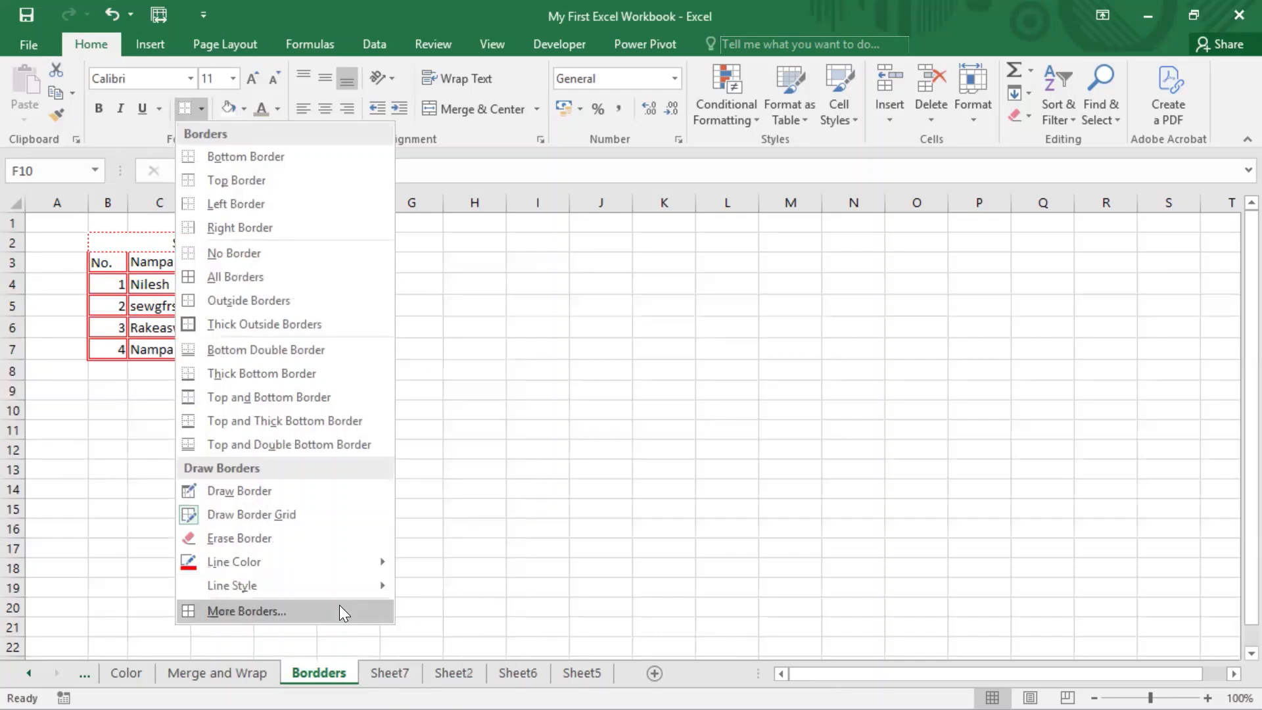
click(260, 611)
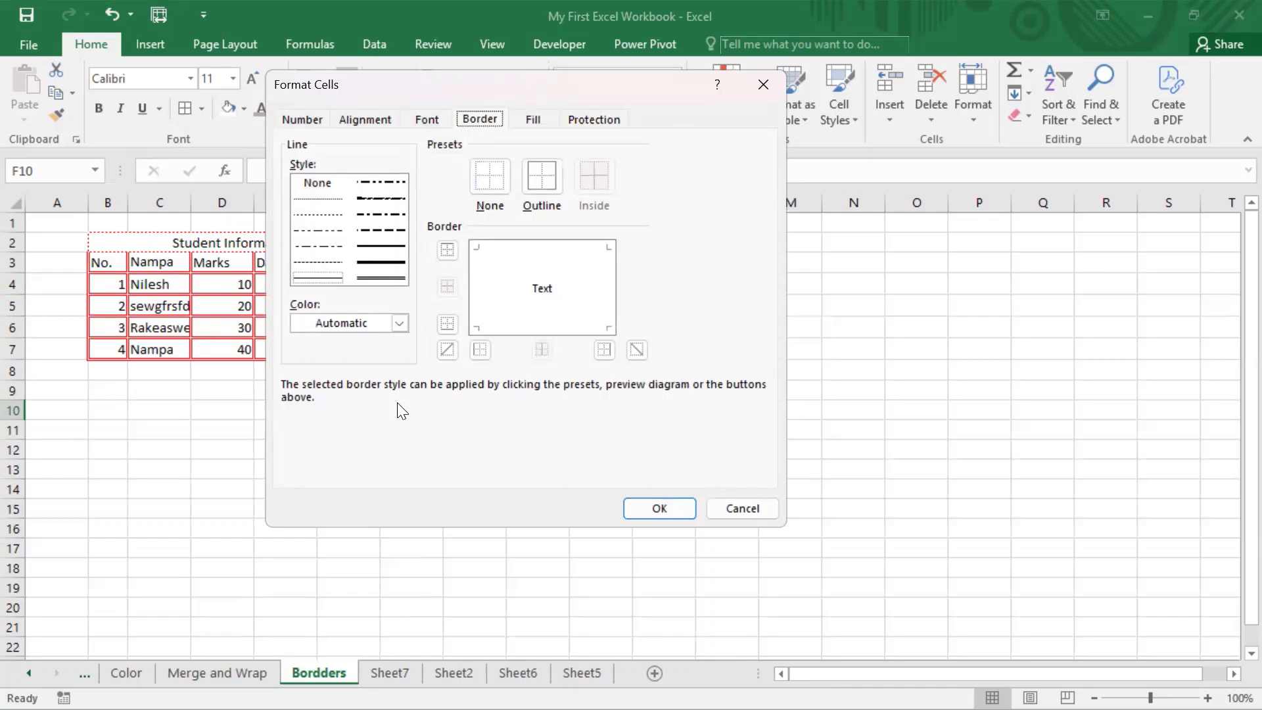
click(754, 509)
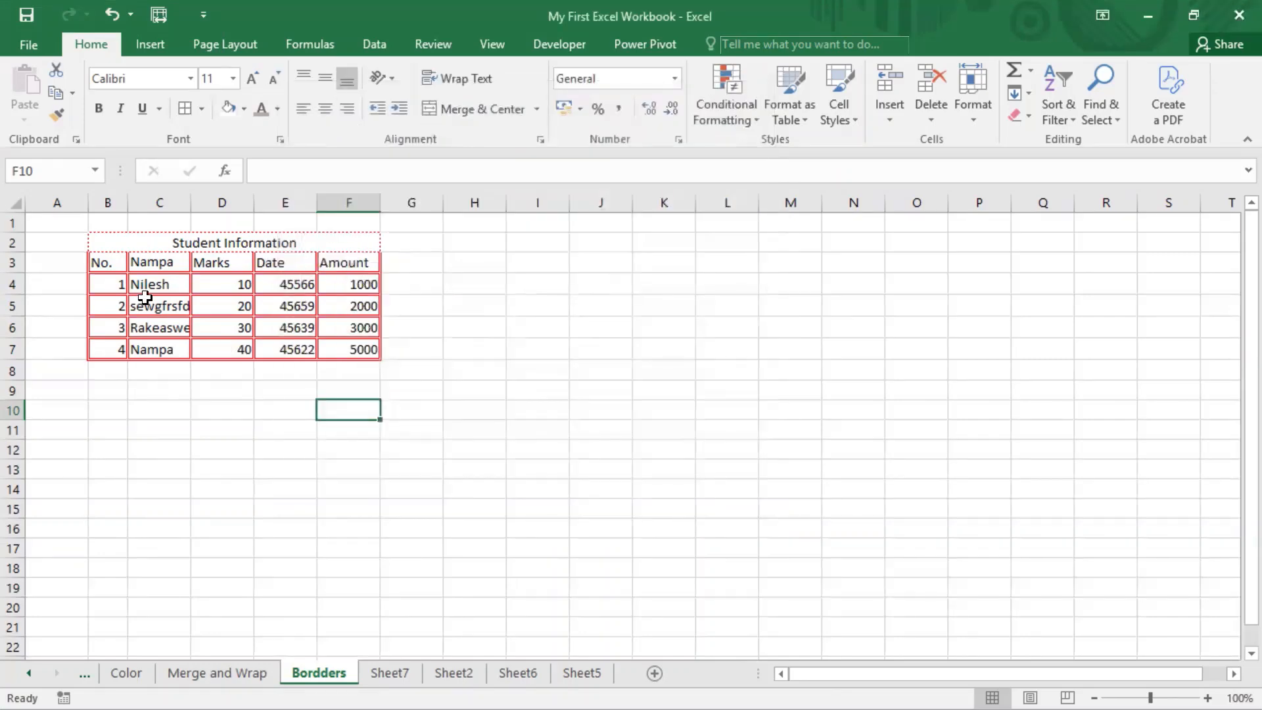